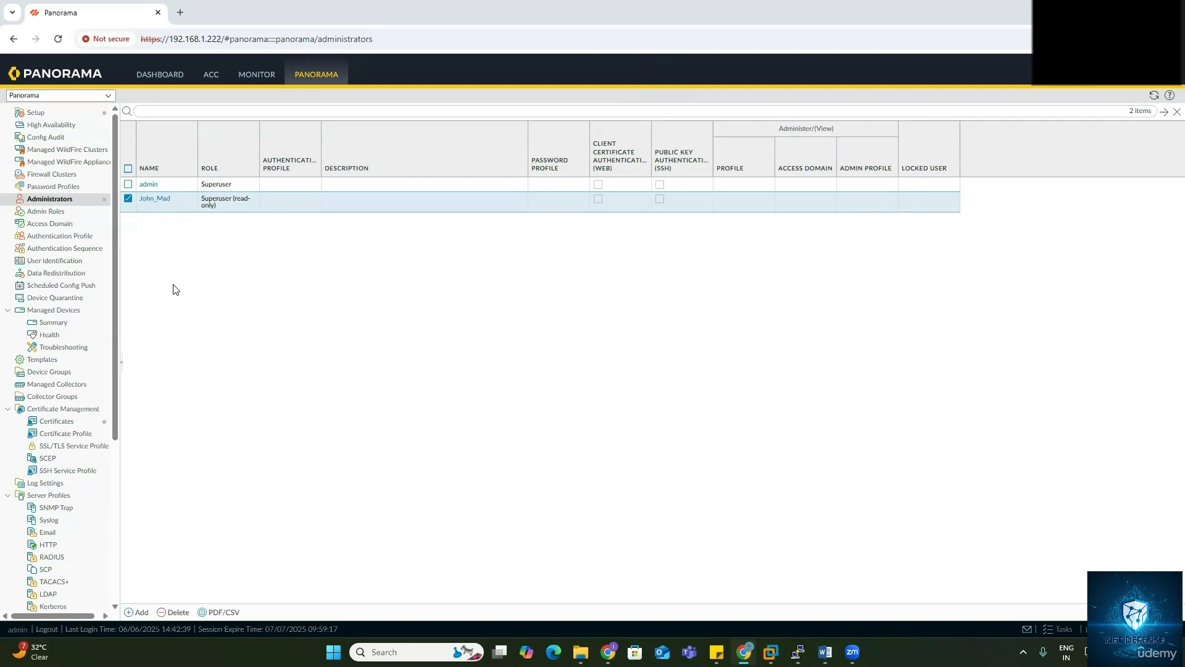
Step: Try making an existing administrator a Custom Panorama Admin with installeradmin, then discard the changes
{"action": "left_click", "coordinate": [156, 198]}
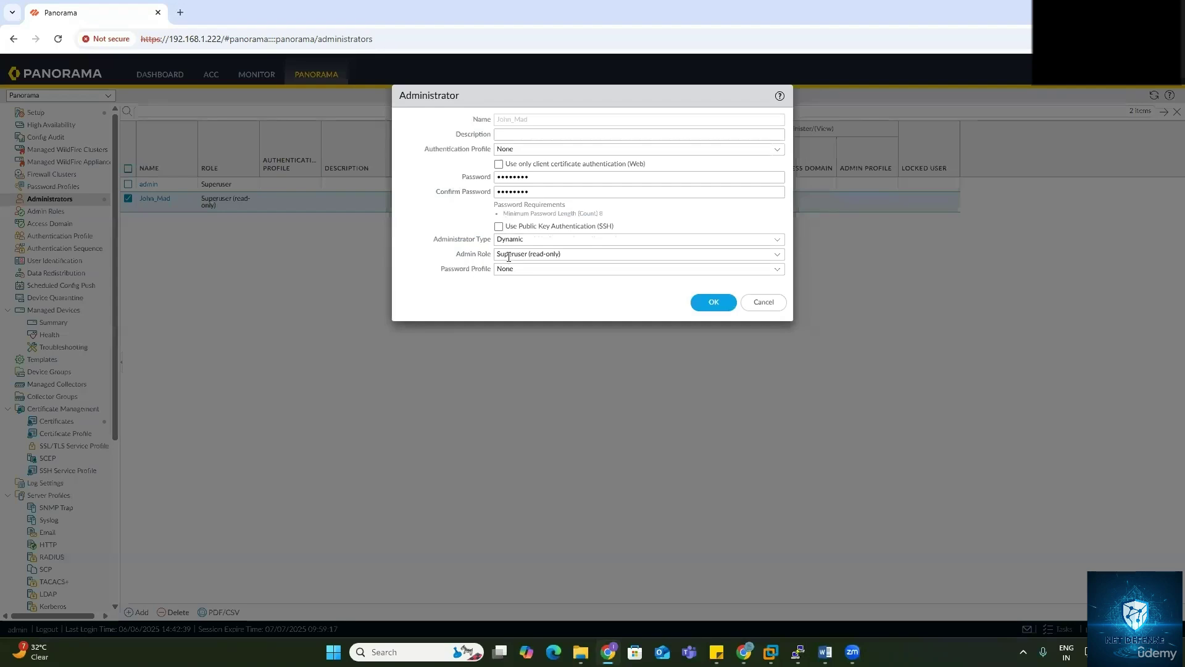
{"action": "left_click", "coordinate": [778, 240]}
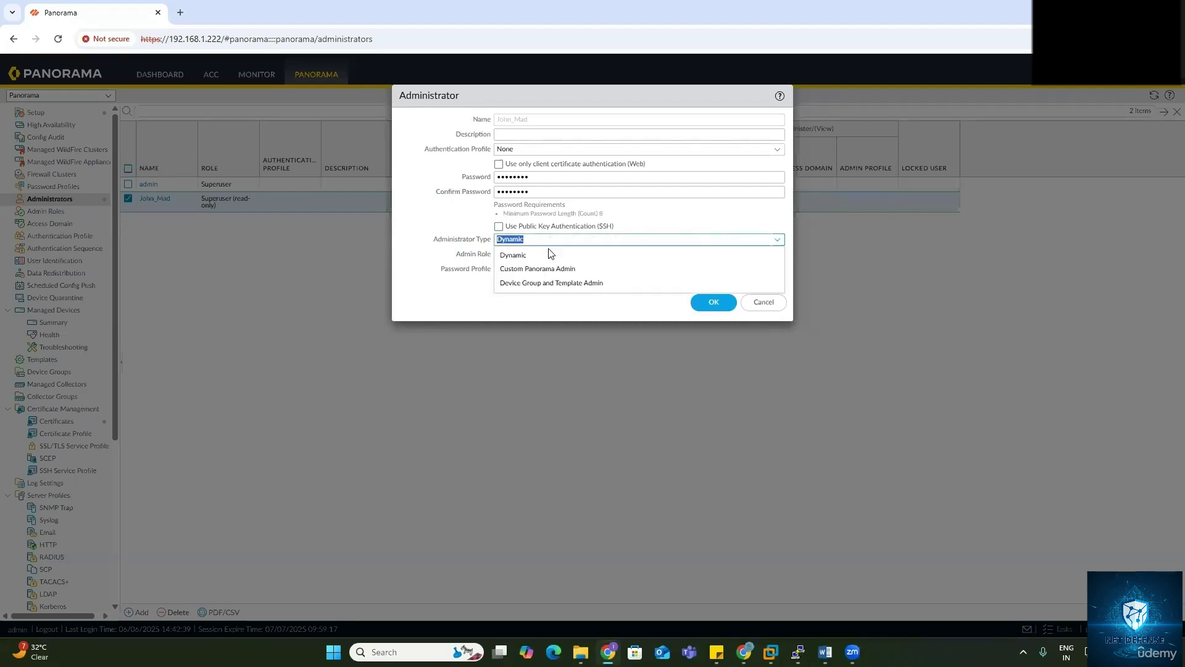
{"action": "key", "text": "Tab"}
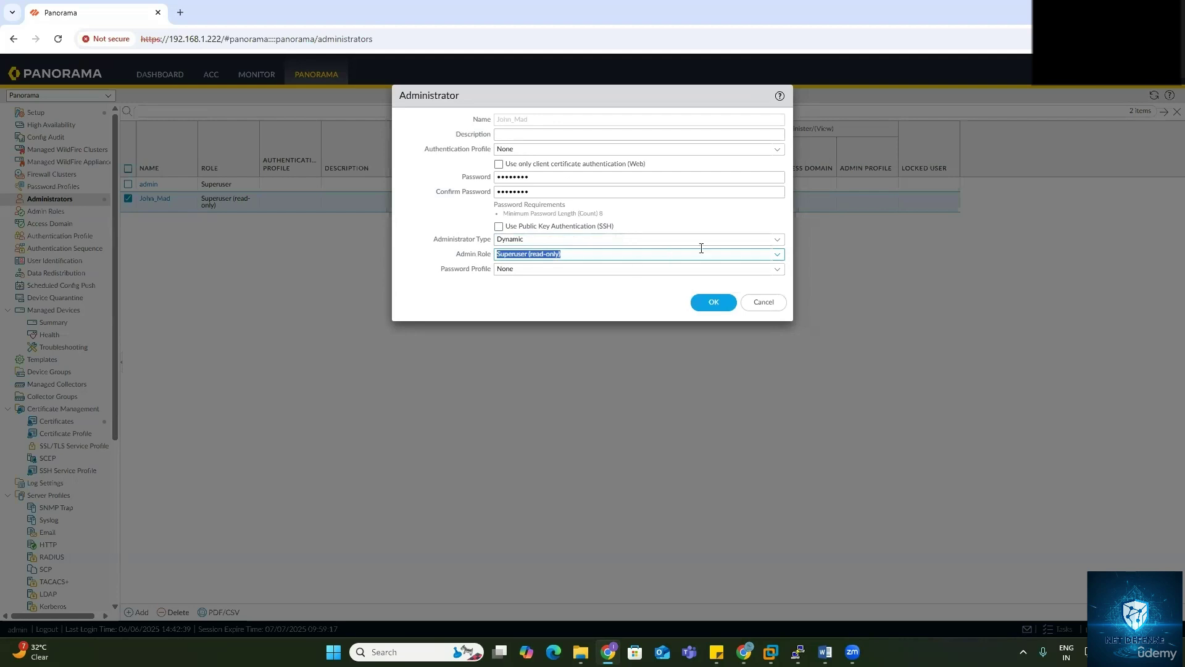
{"action": "left_click", "coordinate": [777, 243]}
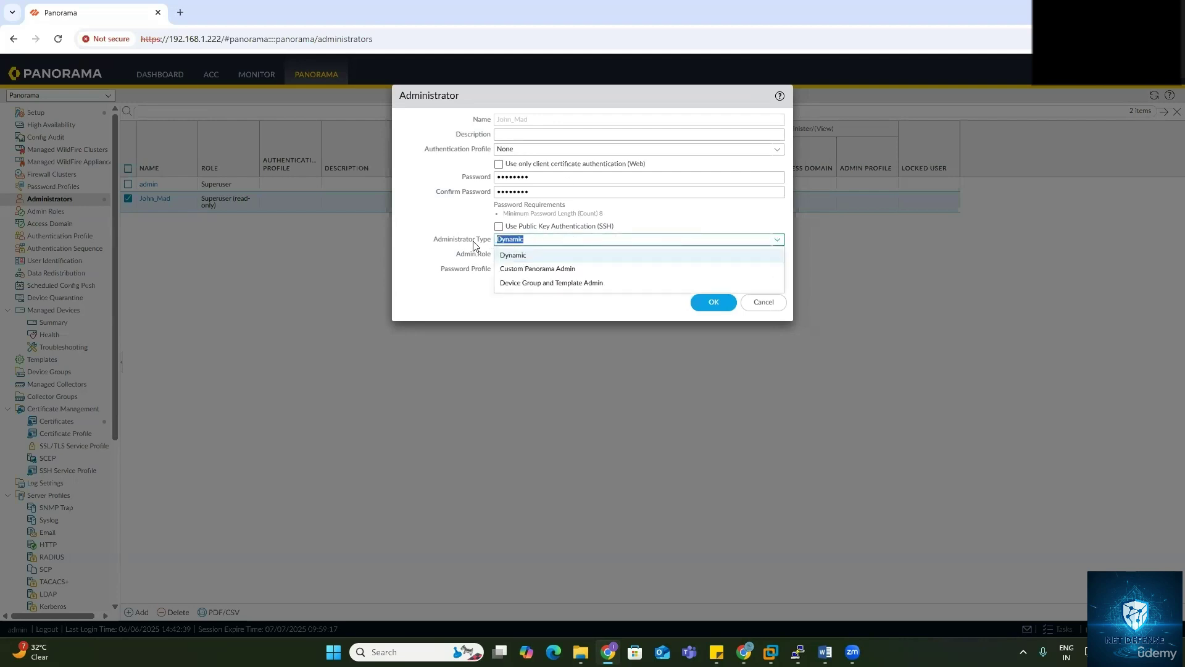
{"action": "left_click", "coordinate": [537, 269]}
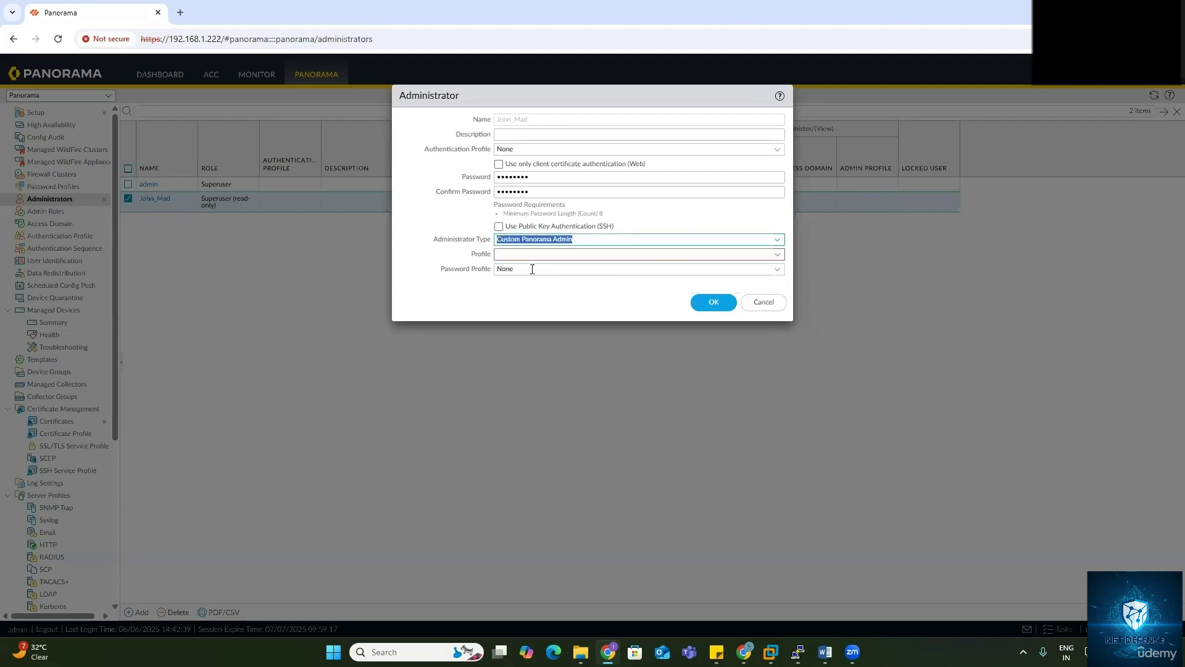
{"action": "left_click", "coordinate": [776, 255]}
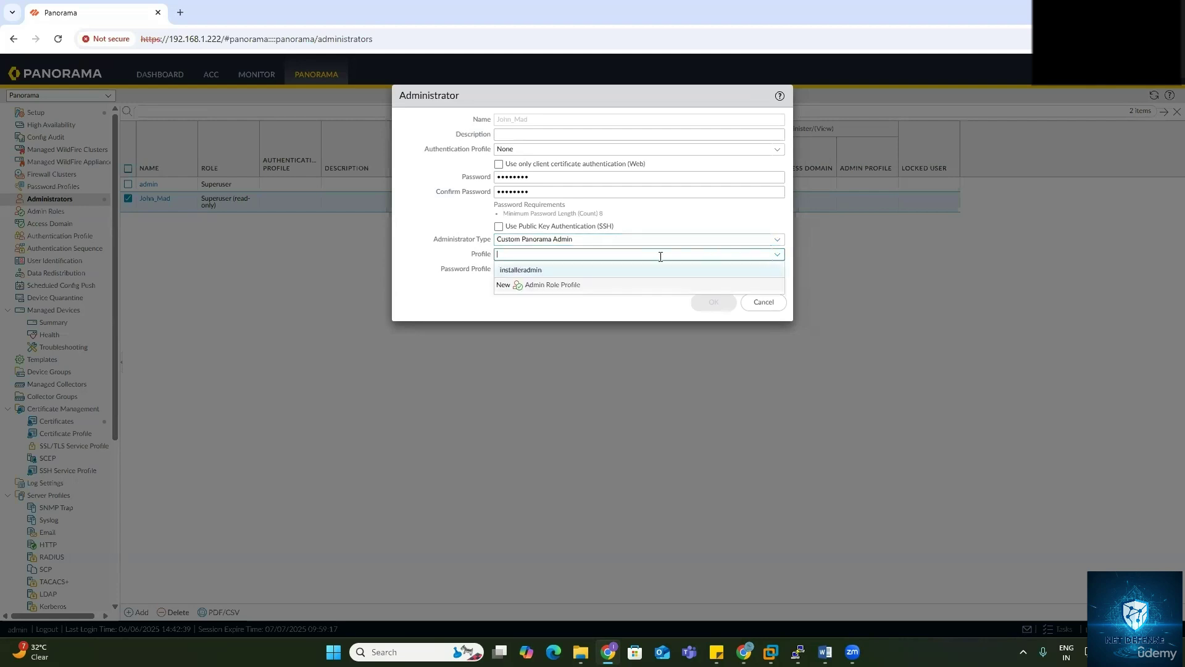
{"action": "left_click", "coordinate": [535, 272]}
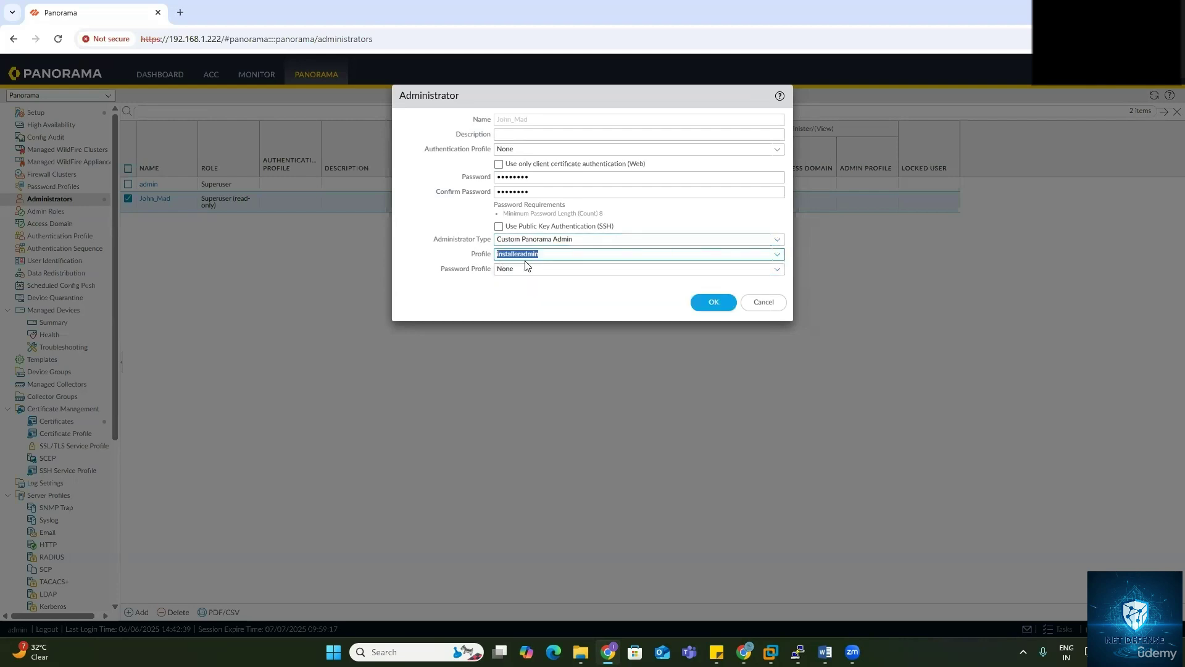
{"action": "left_click", "coordinate": [778, 256]}
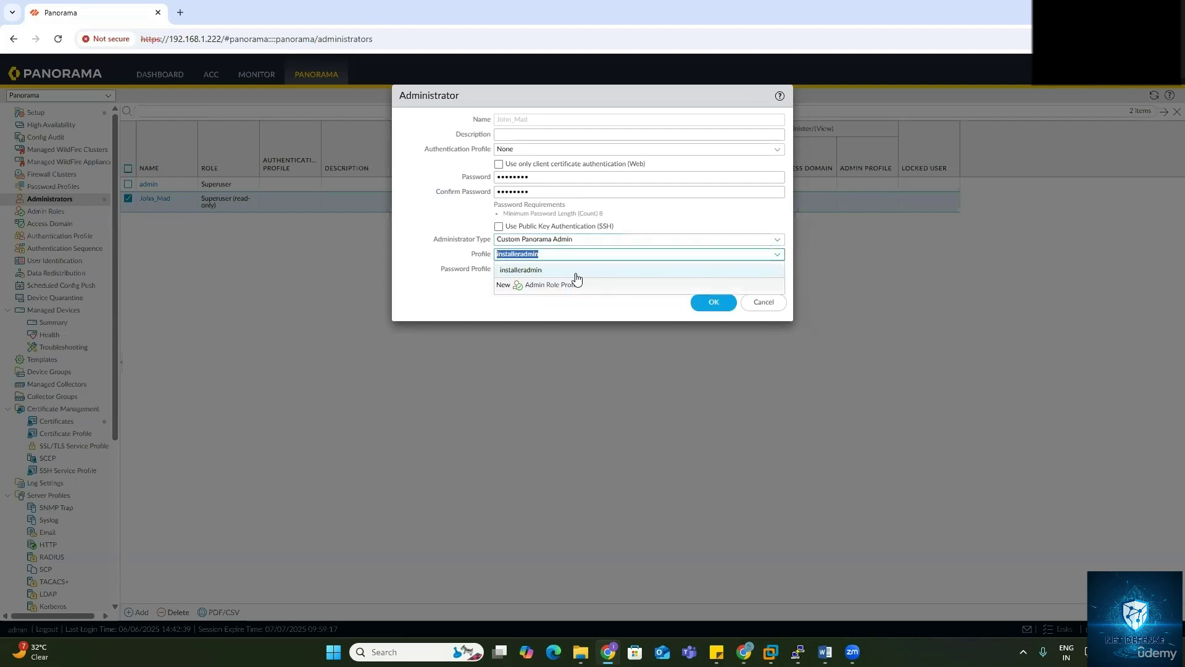
{"action": "left_click", "coordinate": [576, 271]}
{"action": "left_click", "coordinate": [777, 255]}
{"action": "left_click", "coordinate": [763, 302]}
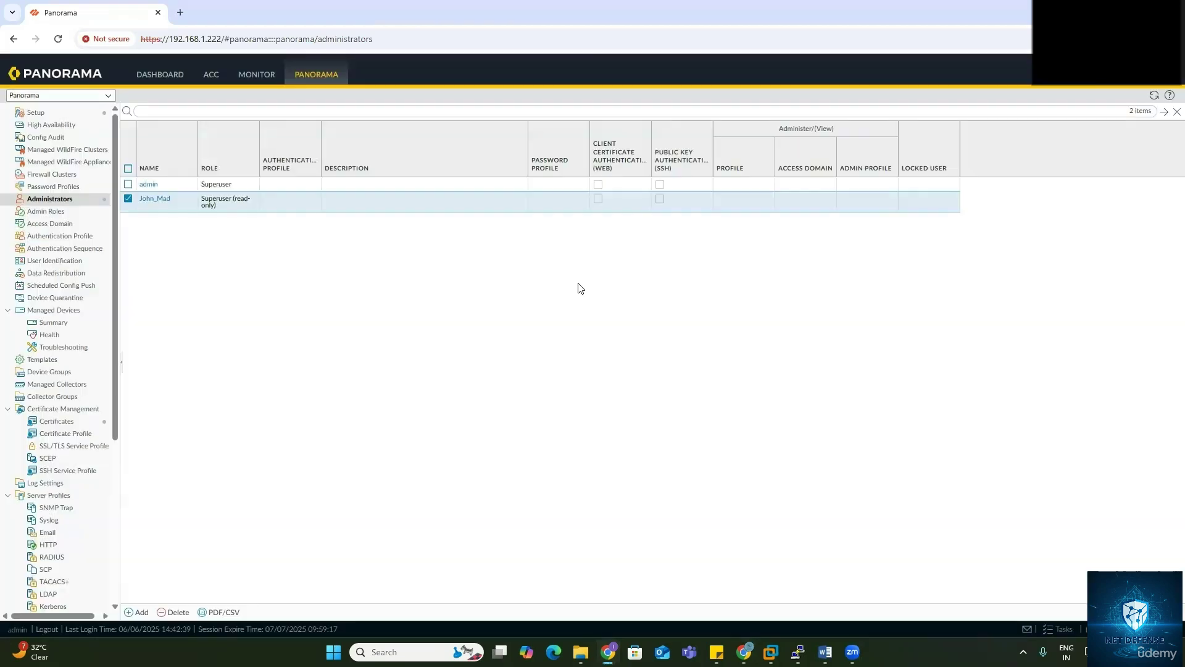
Step: Open the installeradmin profile from Admin Roles and review its Web UI permissions
{"action": "left_click", "coordinate": [45, 212]}
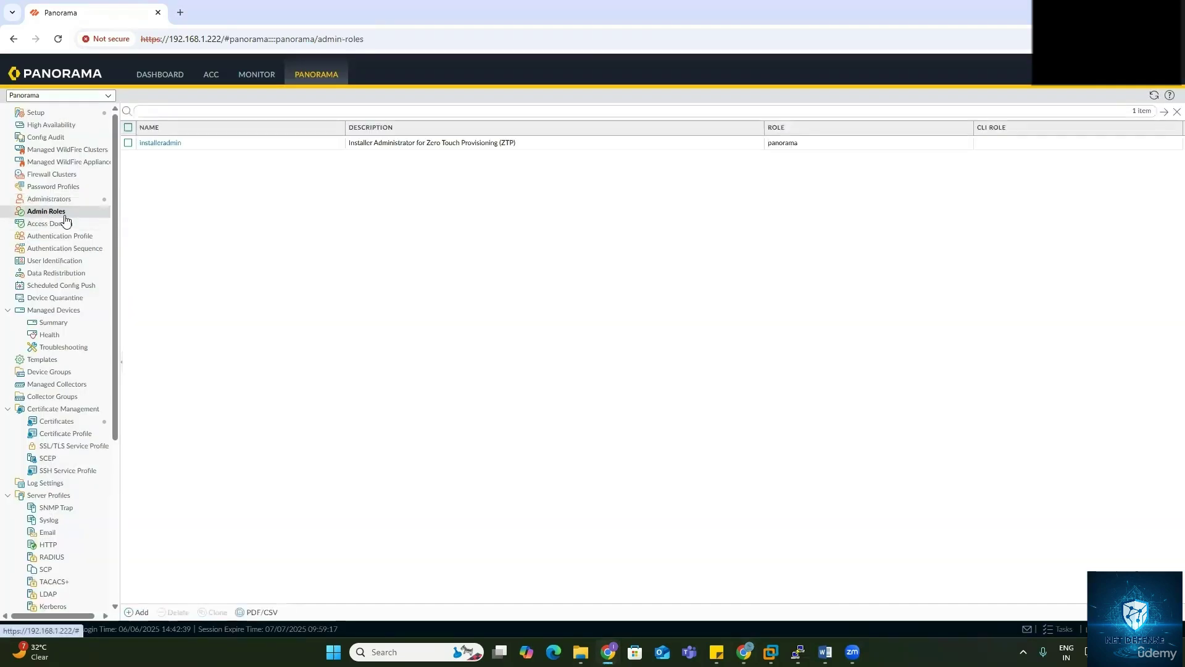
{"action": "left_click", "coordinate": [162, 143]}
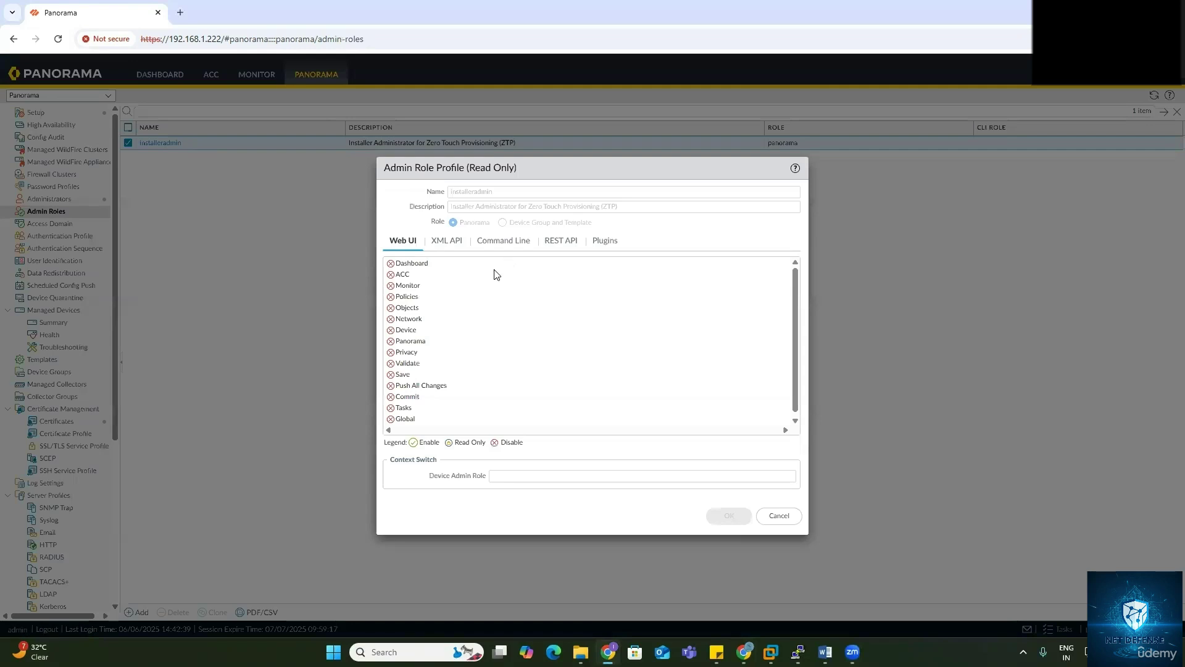
{"action": "scroll", "coordinate": [459, 309], "scroll_direction": "down", "scroll_amount": 1}
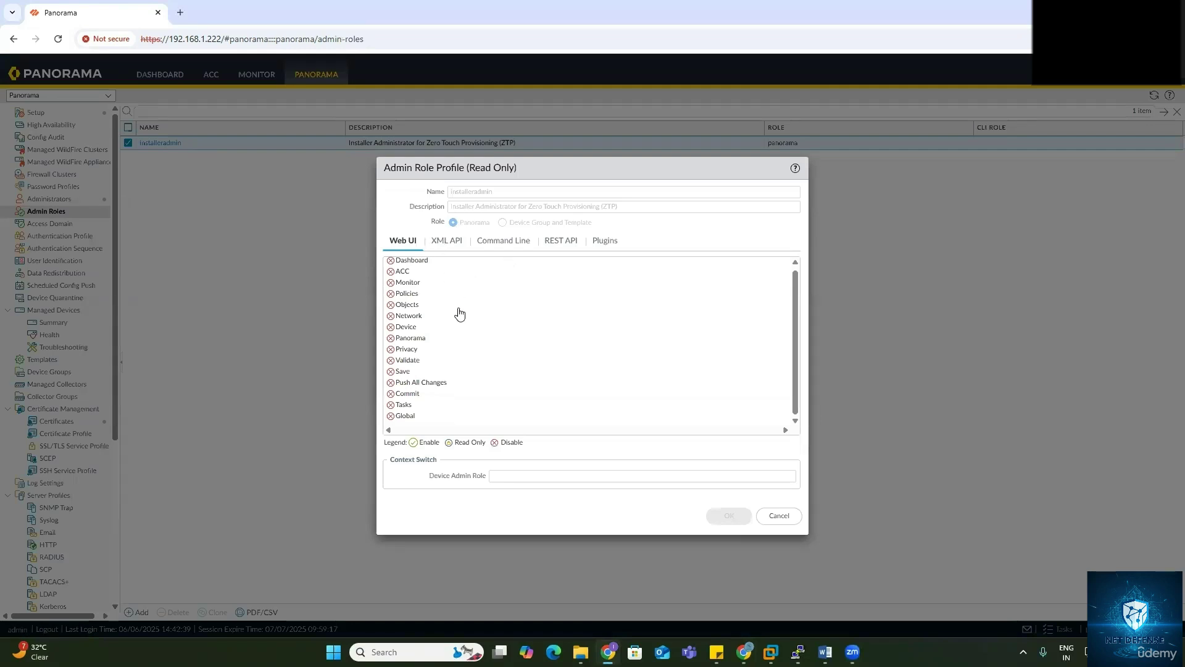
{"action": "scroll", "coordinate": [397, 272], "scroll_direction": "up", "scroll_amount": 1}
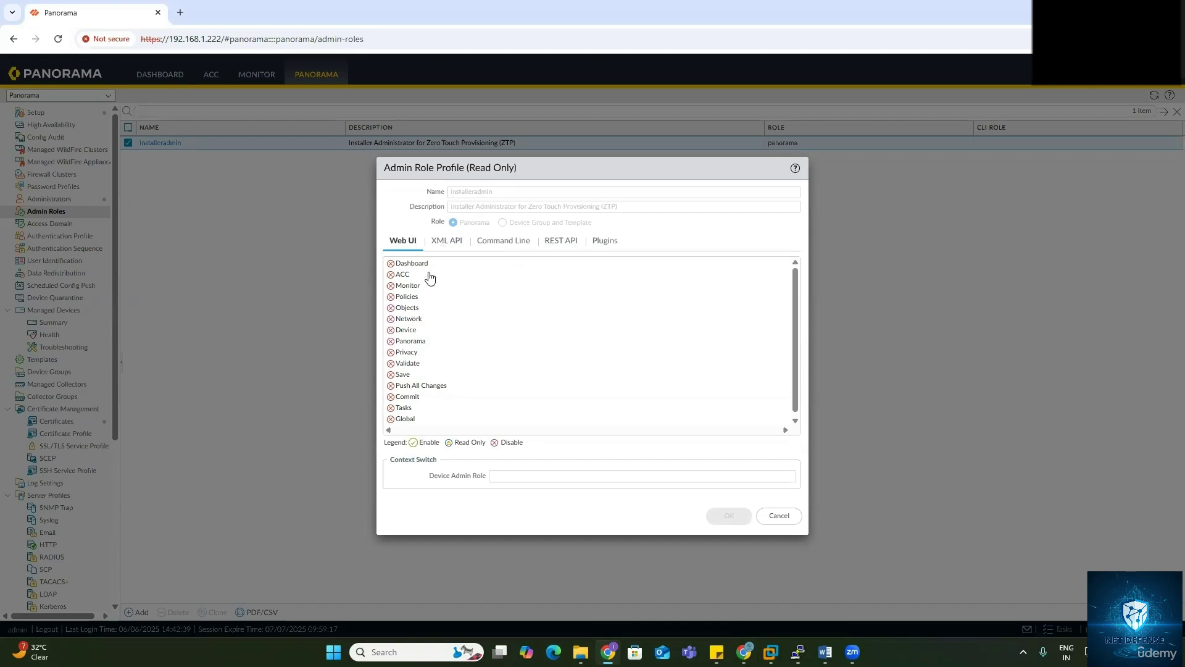
Step: Review installeradmin's XML API, Command Line, REST API and Plugins permissions, then close it unchanged
{"action": "left_click", "coordinate": [442, 248]}
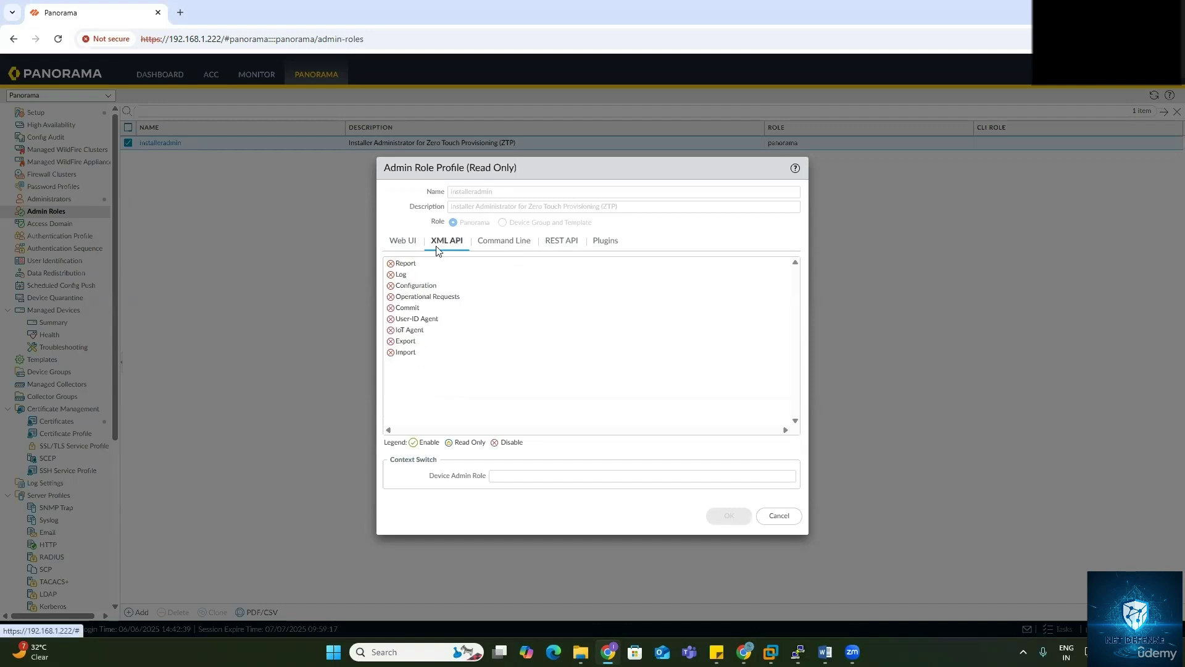
{"action": "left_click", "coordinate": [498, 247]}
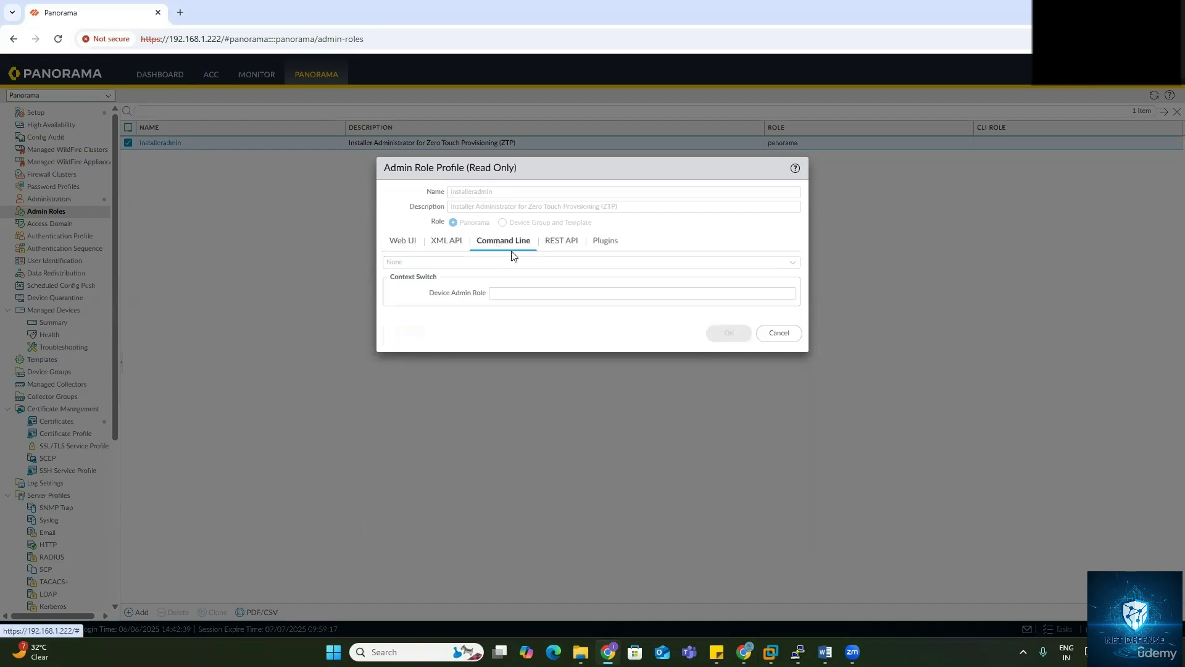
{"action": "left_click", "coordinate": [560, 244]}
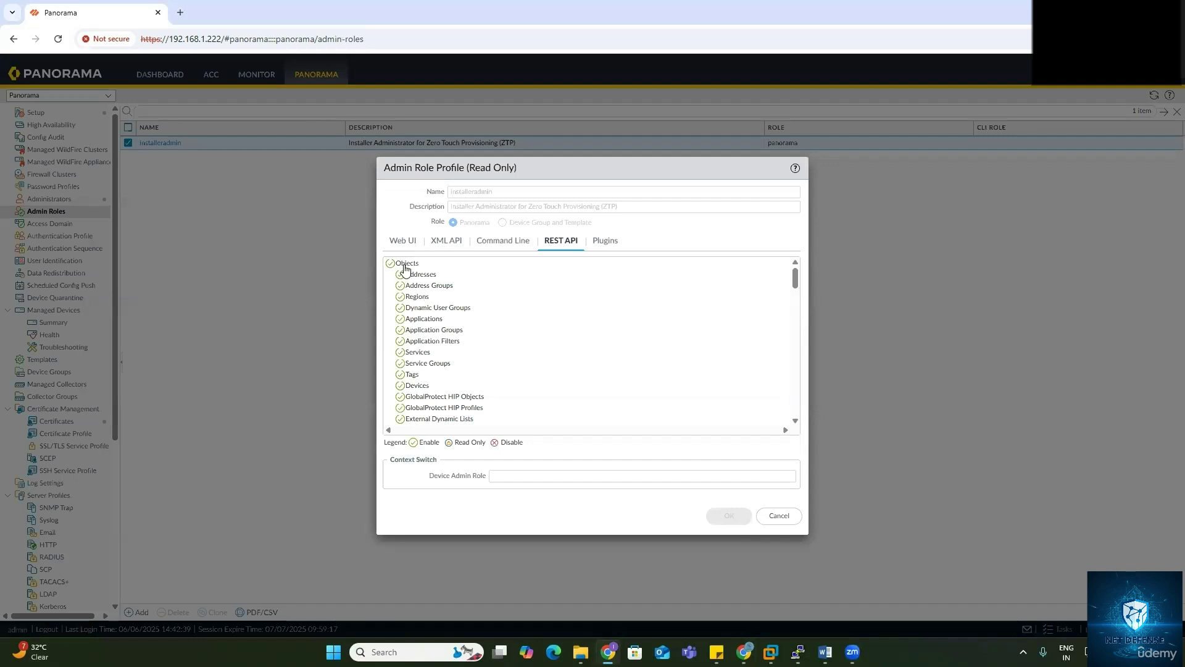
{"action": "scroll", "coordinate": [425, 380], "scroll_direction": "down", "scroll_amount": 10}
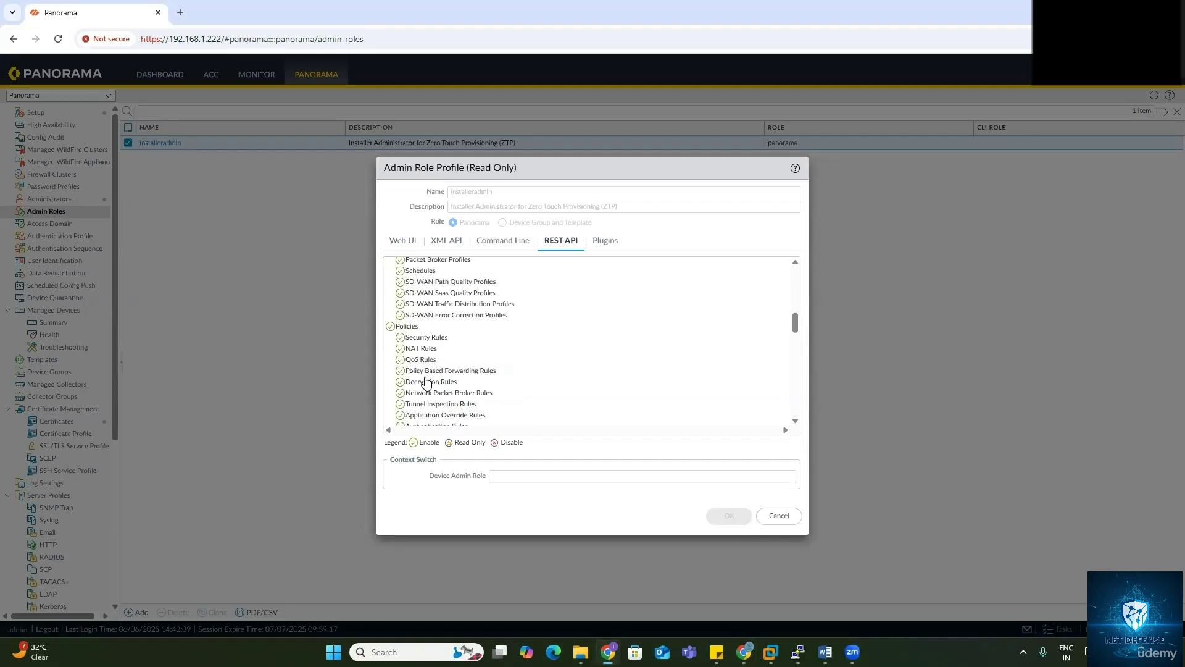
{"action": "scroll", "coordinate": [426, 382], "scroll_direction": "down", "scroll_amount": 15}
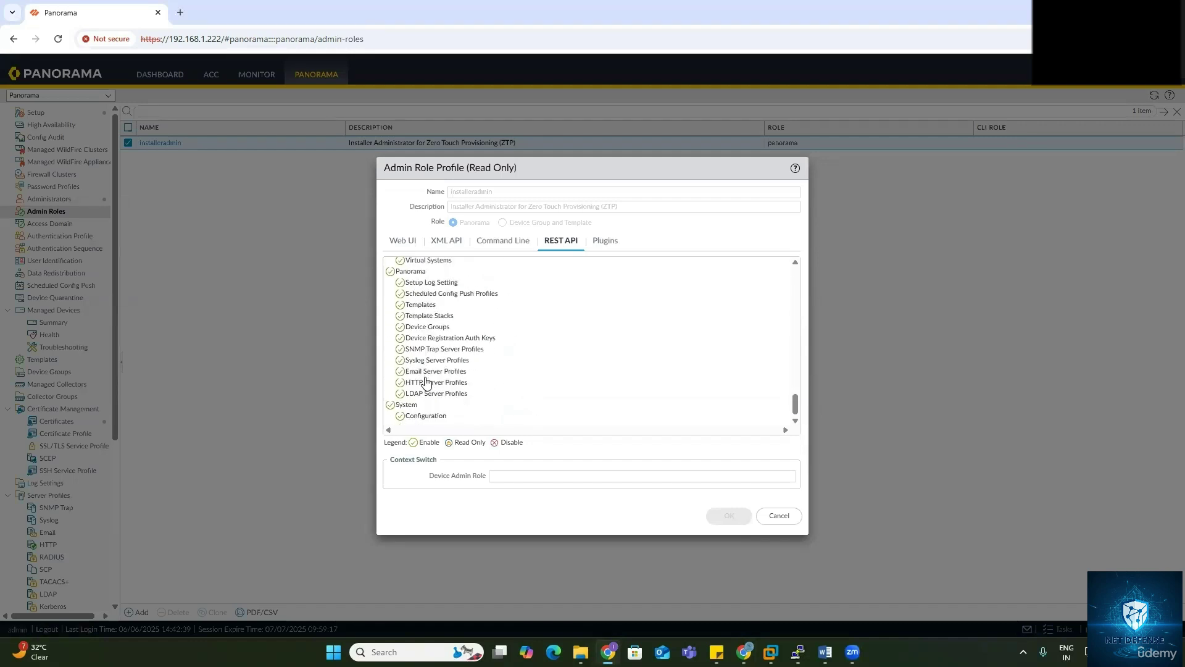
{"action": "scroll", "coordinate": [426, 381], "scroll_direction": "up", "scroll_amount": 15}
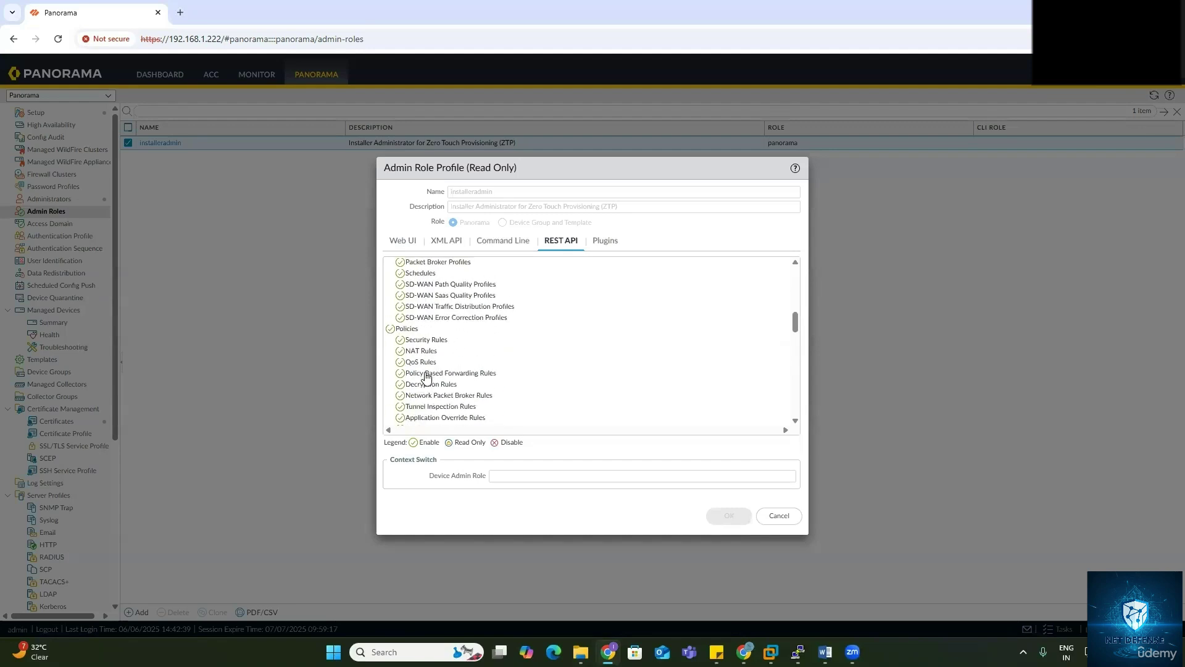
{"action": "scroll", "coordinate": [426, 375], "scroll_direction": "up", "scroll_amount": 5}
{"action": "left_click", "coordinate": [605, 246]}
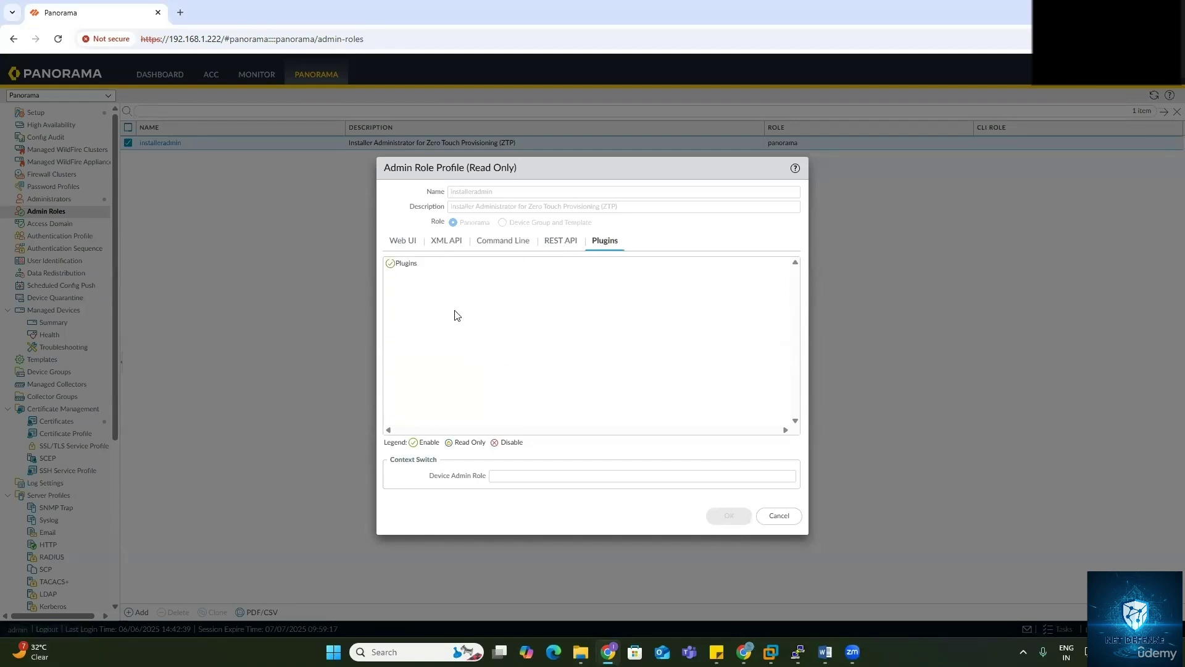
{"action": "left_click", "coordinate": [403, 241]}
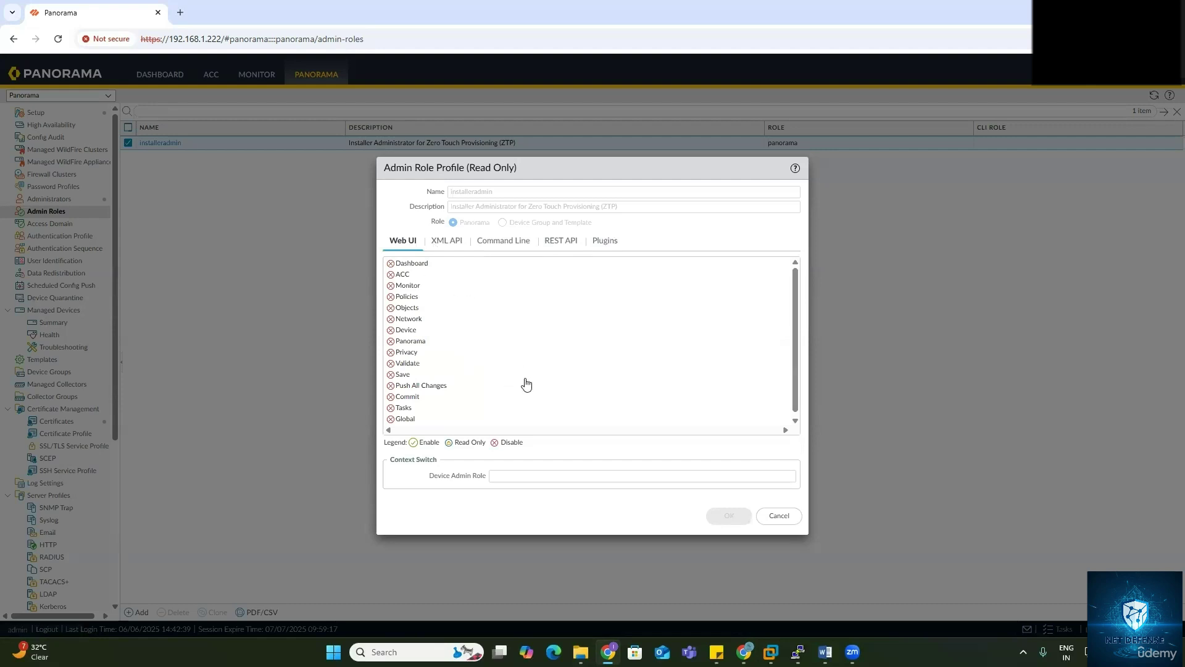
{"action": "left_click", "coordinate": [779, 516]}
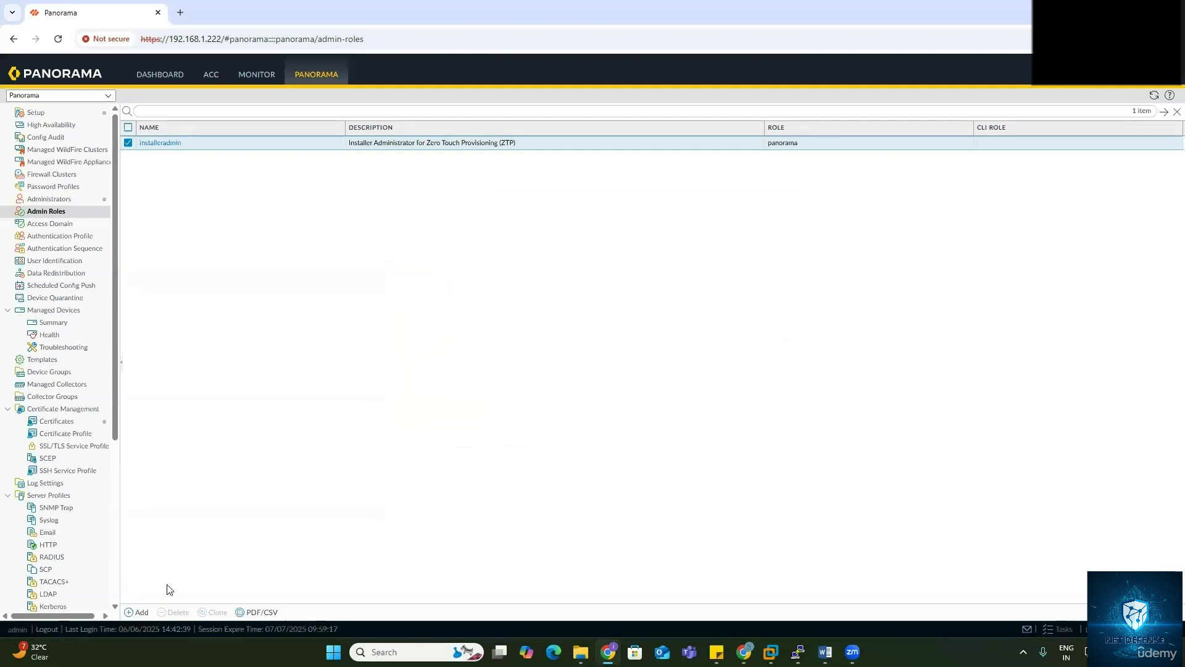
Step: Add a new admin role profile named SOC-Analyst and scroll through its Web UI permissions
{"action": "left_click", "coordinate": [140, 612]}
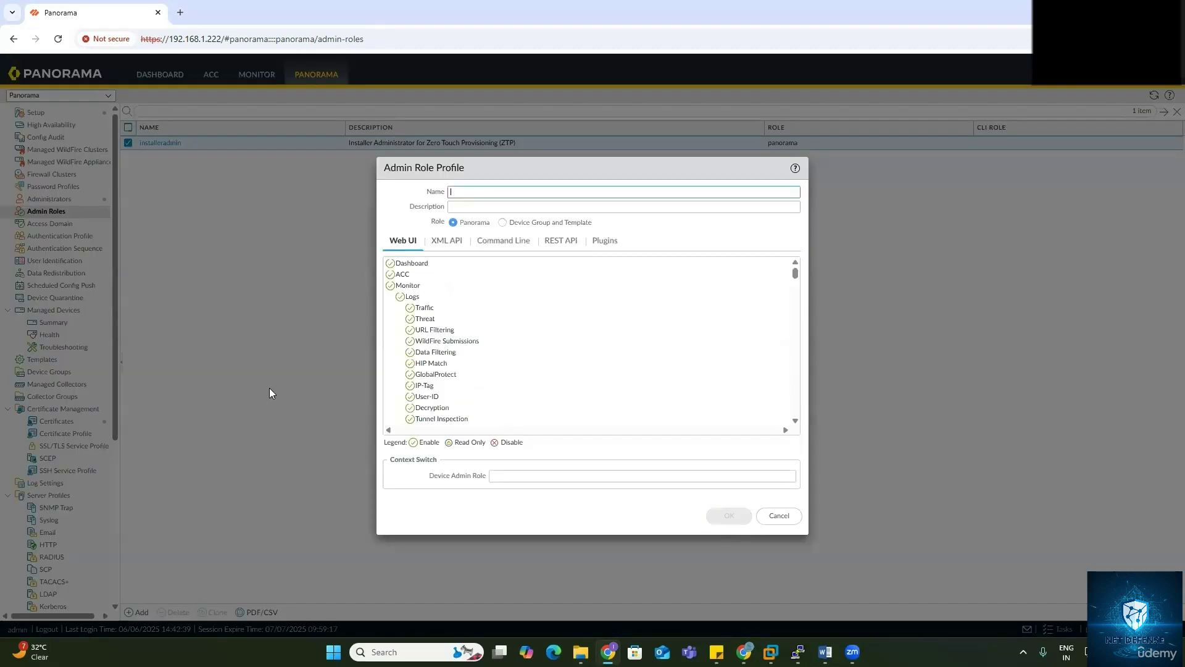
{"action": "left_click", "coordinate": [470, 195]}
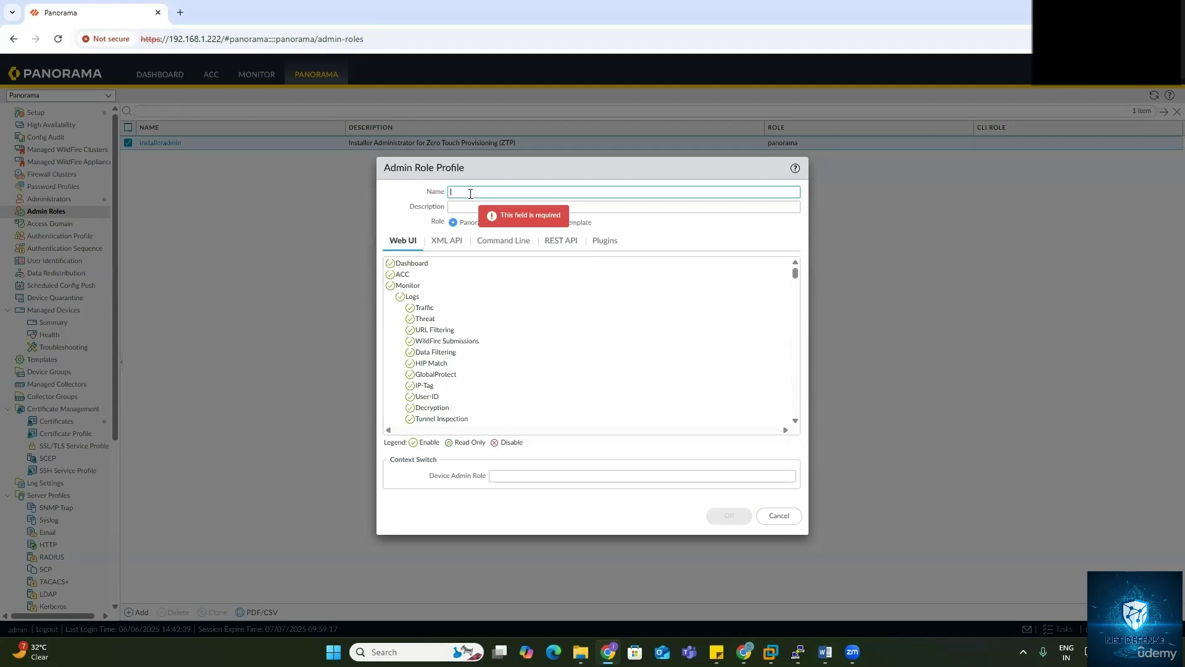
{"action": "type", "text": "SOC-Analyst"}
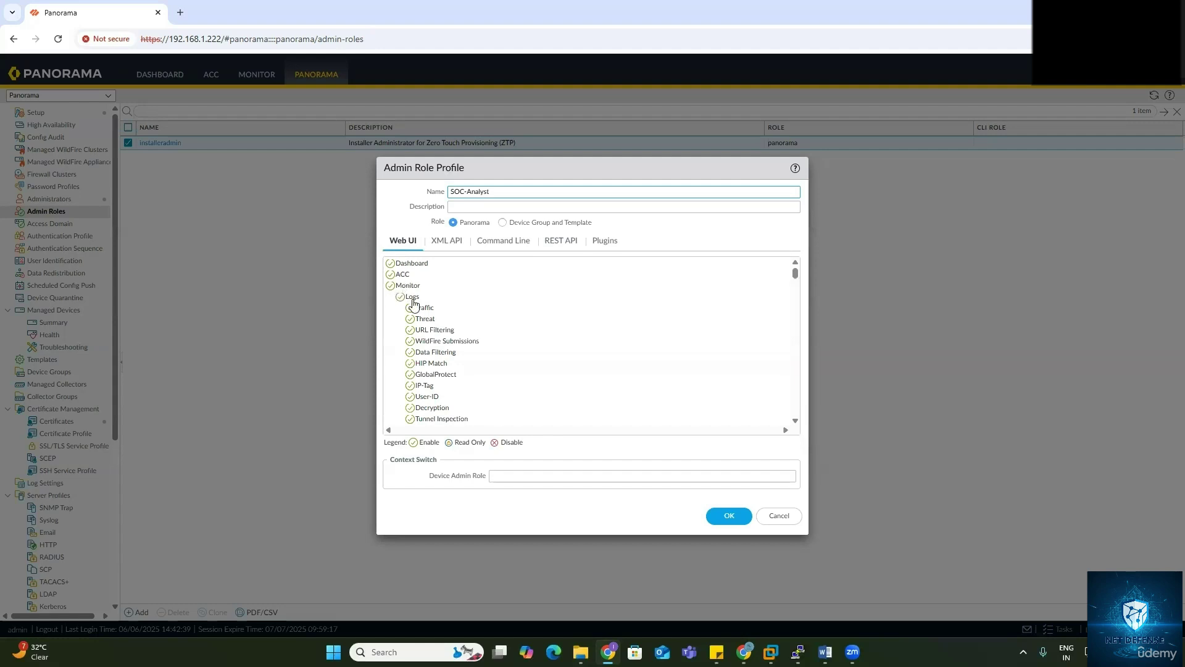
{"action": "scroll", "coordinate": [425, 326], "scroll_direction": "down", "scroll_amount": 10}
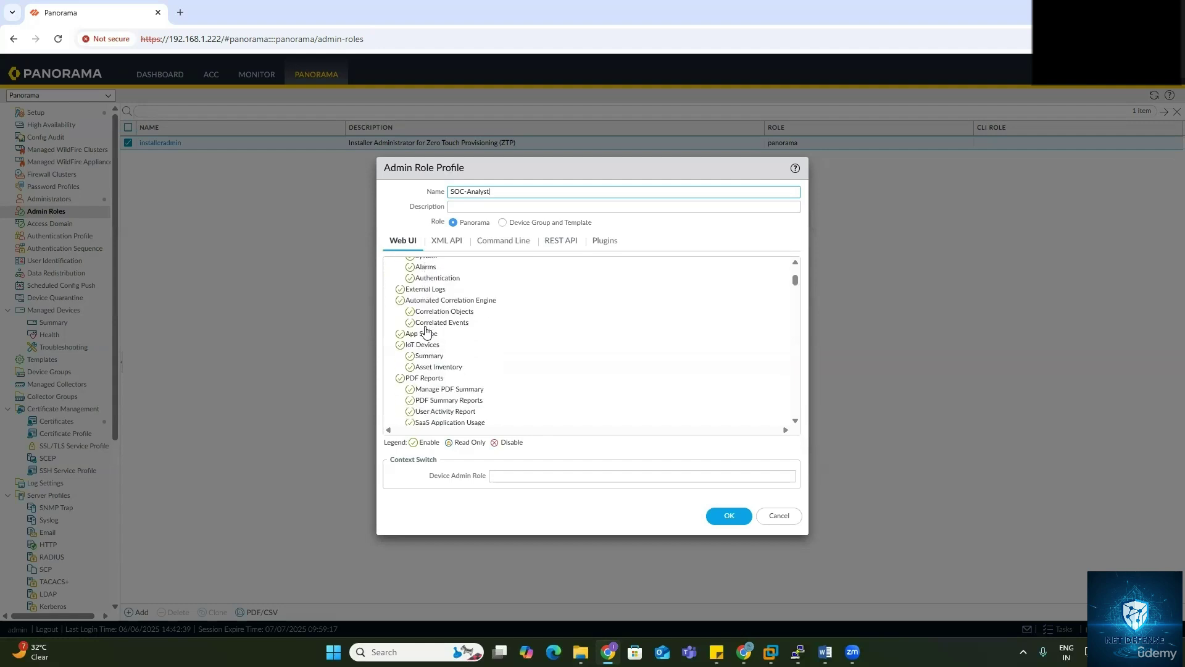
{"action": "scroll", "coordinate": [427, 332], "scroll_direction": "down", "scroll_amount": 1}
{"action": "scroll", "coordinate": [428, 332], "scroll_direction": "down", "scroll_amount": 2}
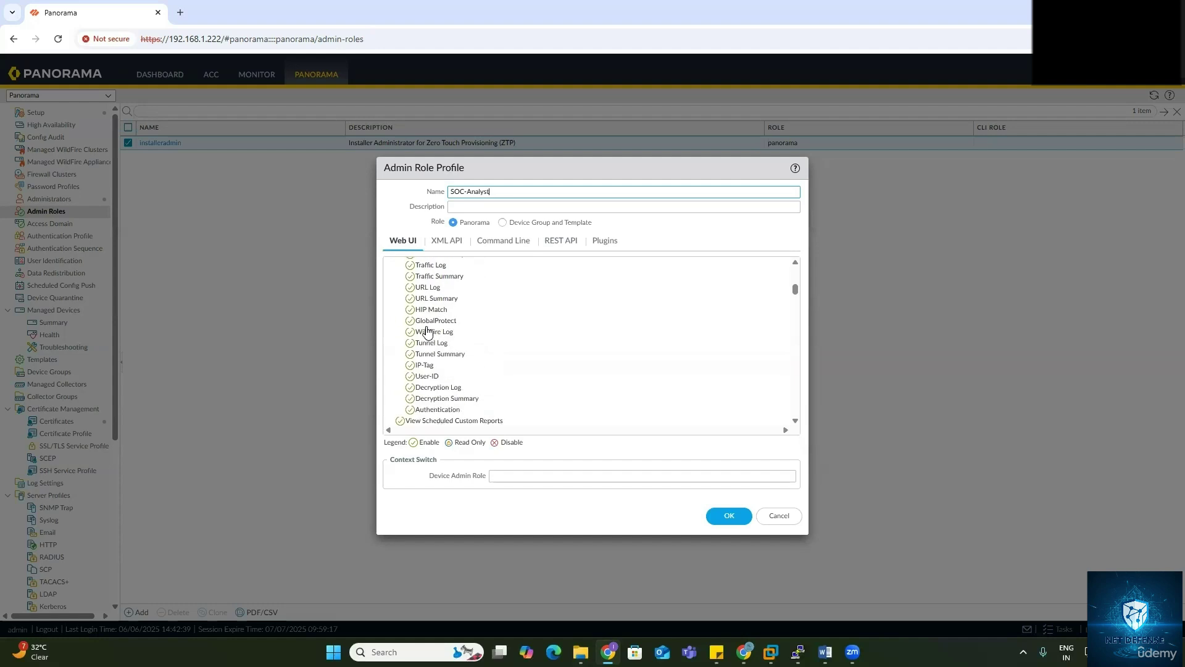
{"action": "scroll", "coordinate": [427, 332], "scroll_direction": "up", "scroll_amount": 2}
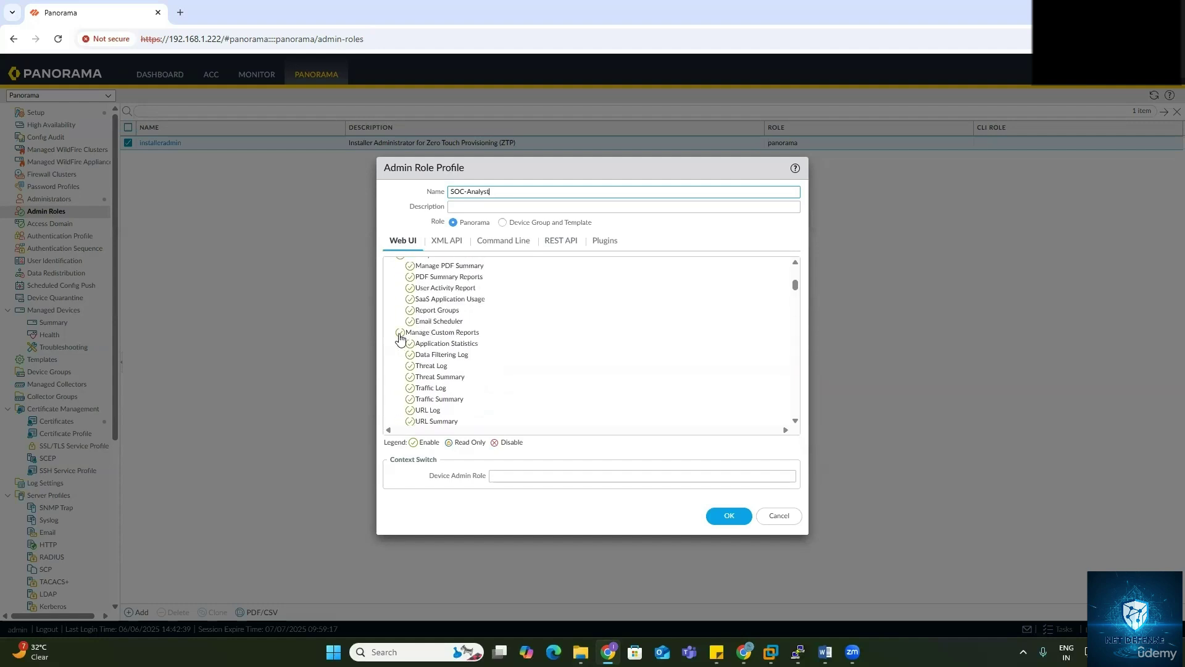
Step: Disable Manage Custom Reports, Policies, Objects, Network, Device and Panorama for SOC-Analyst's Web UI
{"action": "left_click", "coordinate": [400, 332]}
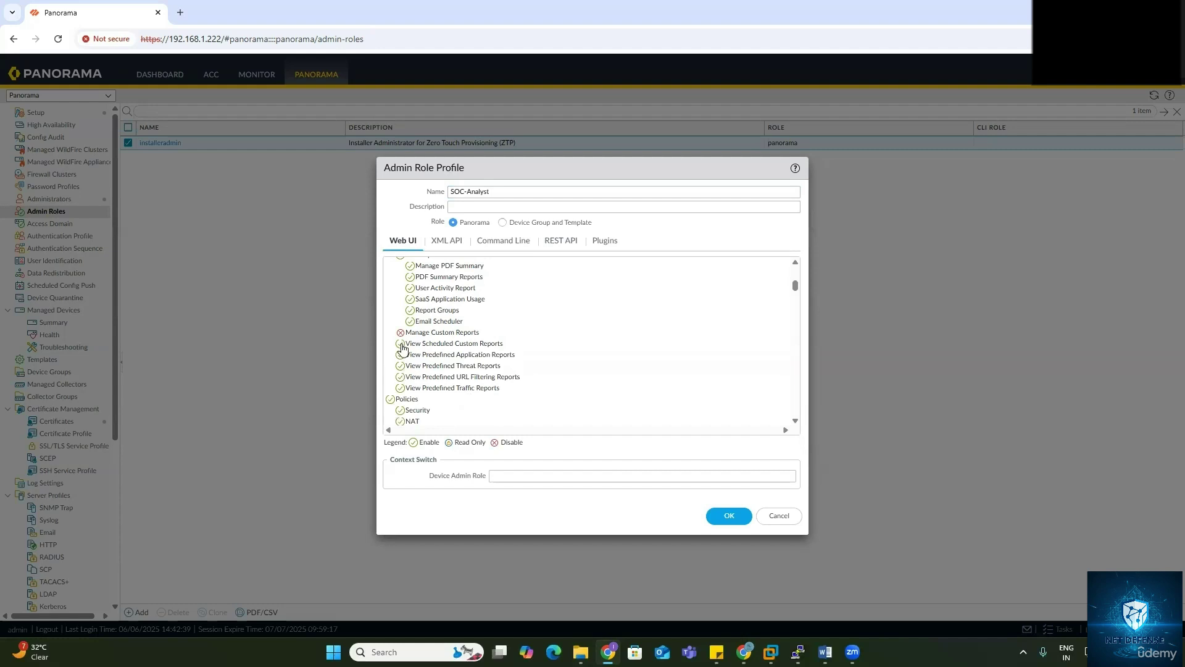
{"action": "left_click", "coordinate": [390, 399]}
{"action": "scroll", "coordinate": [425, 405], "scroll_direction": "down", "scroll_amount": 1}
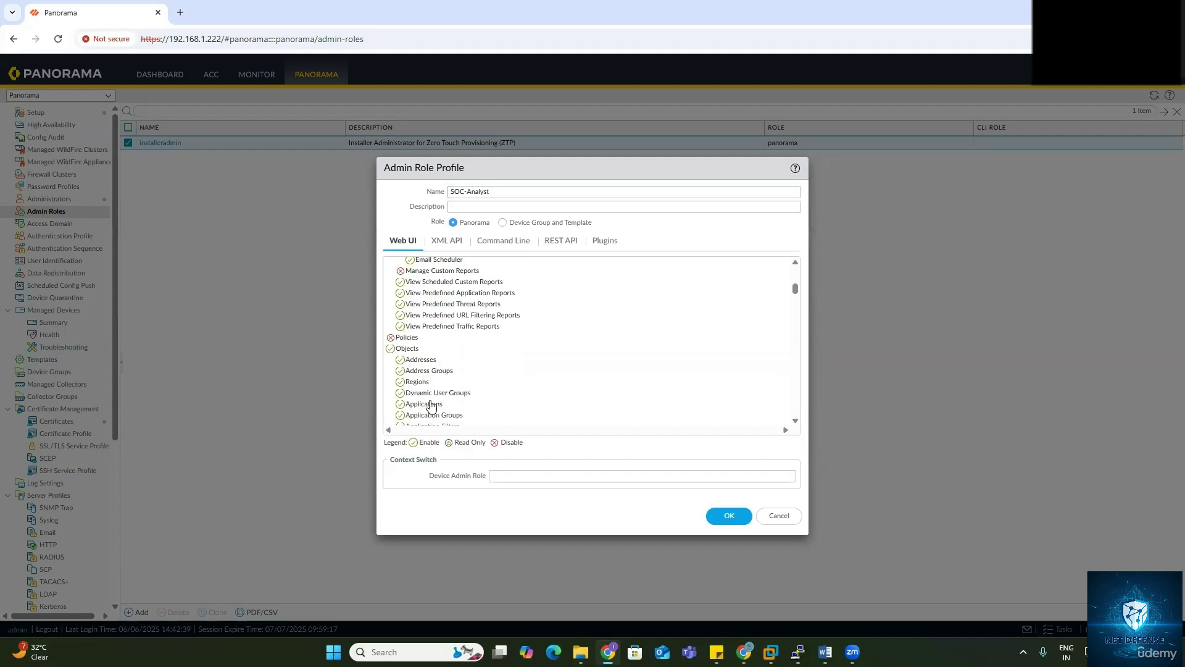
{"action": "left_click", "coordinate": [390, 349]}
{"action": "scroll", "coordinate": [391, 358], "scroll_direction": "down", "scroll_amount": 1}
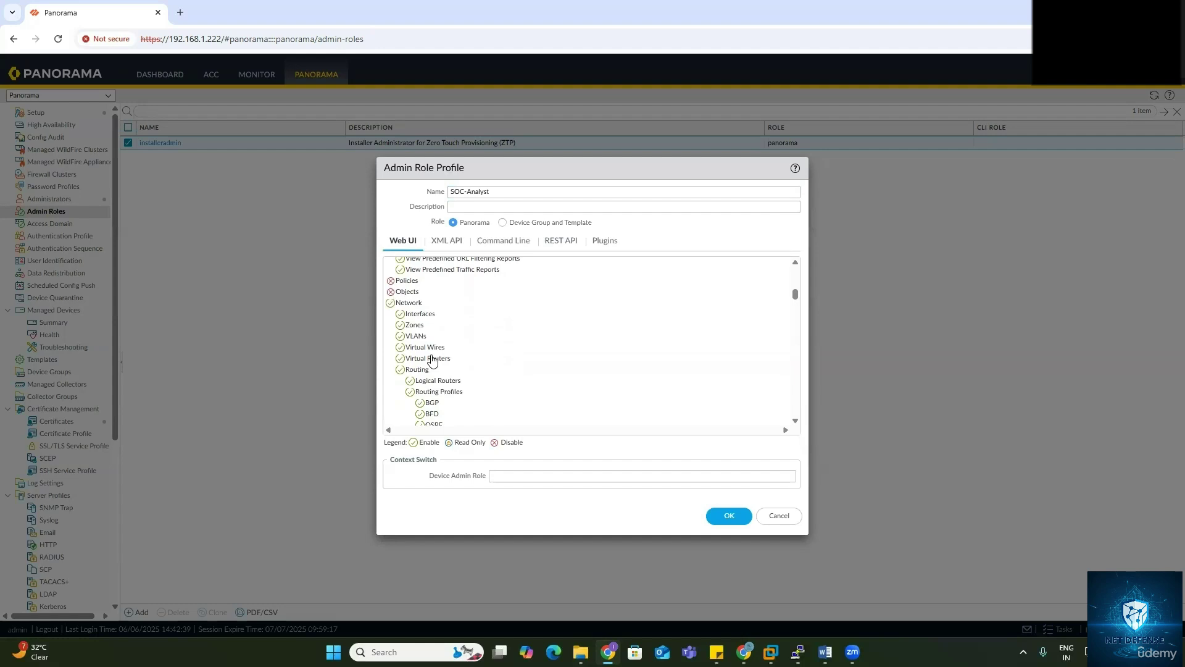
{"action": "left_click", "coordinate": [391, 298]}
{"action": "left_click", "coordinate": [390, 308]}
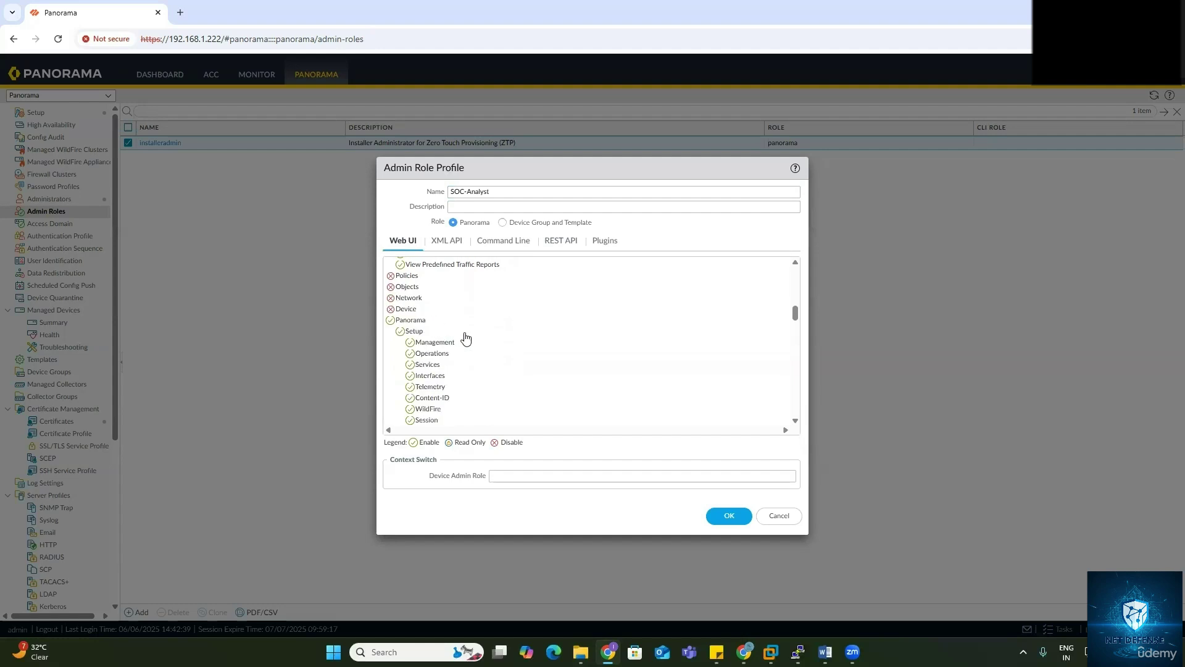
{"action": "left_click", "coordinate": [390, 319]}
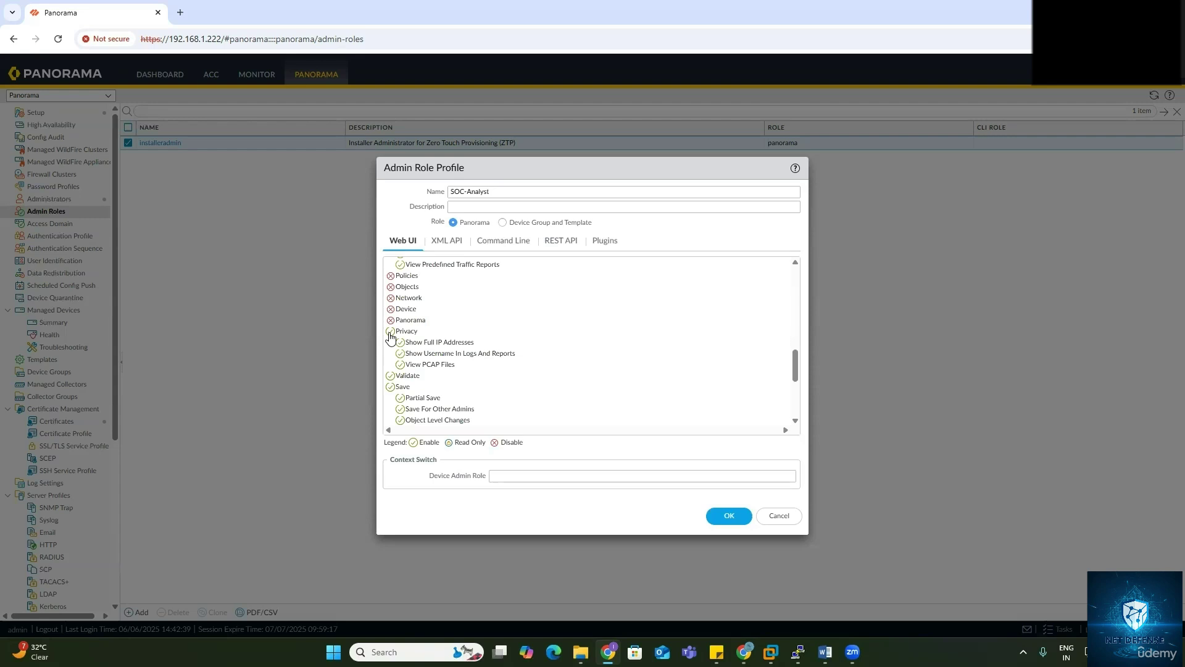
Step: Disable Privacy, Validate, Save, Push All Changes, Commit, Tasks and Global, keeping Policies disabled
{"action": "left_click", "coordinate": [390, 332]}
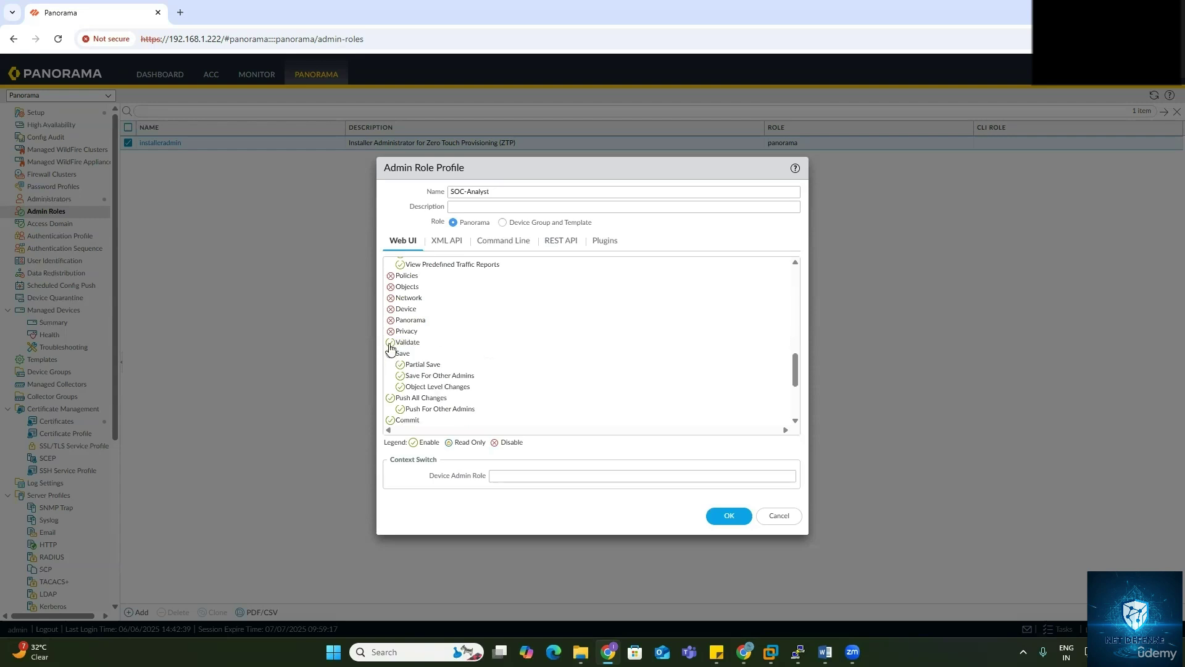
{"action": "left_click", "coordinate": [390, 342]}
{"action": "left_click", "coordinate": [391, 353]}
{"action": "left_click", "coordinate": [390, 364]}
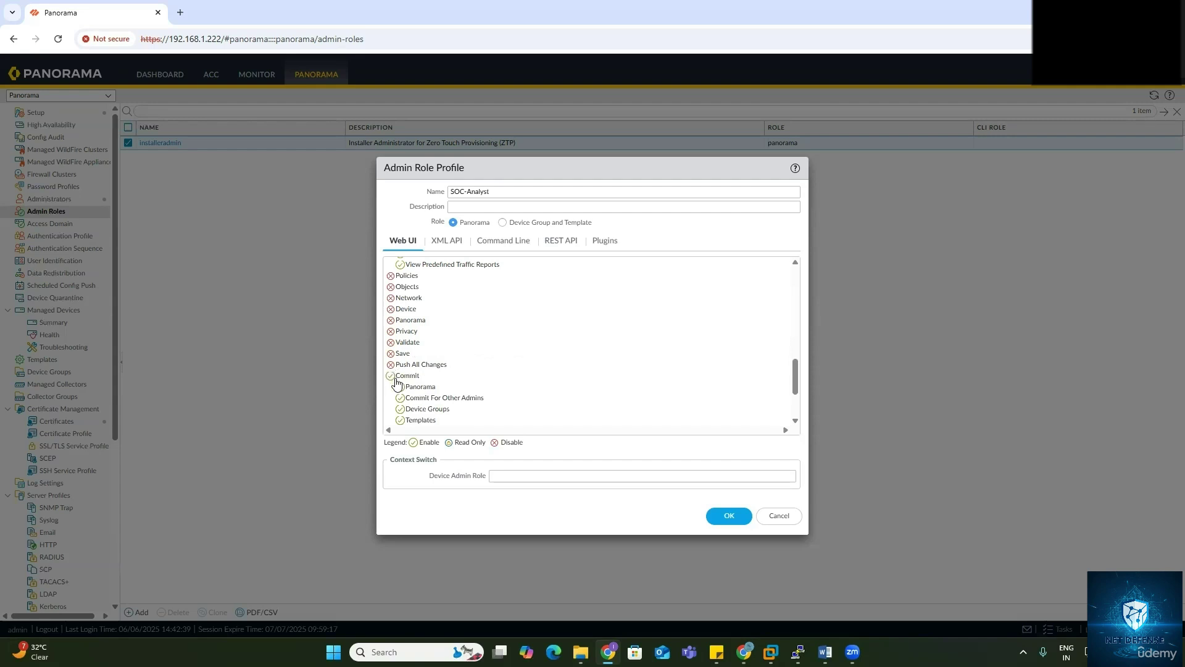
{"action": "left_click", "coordinate": [390, 376]}
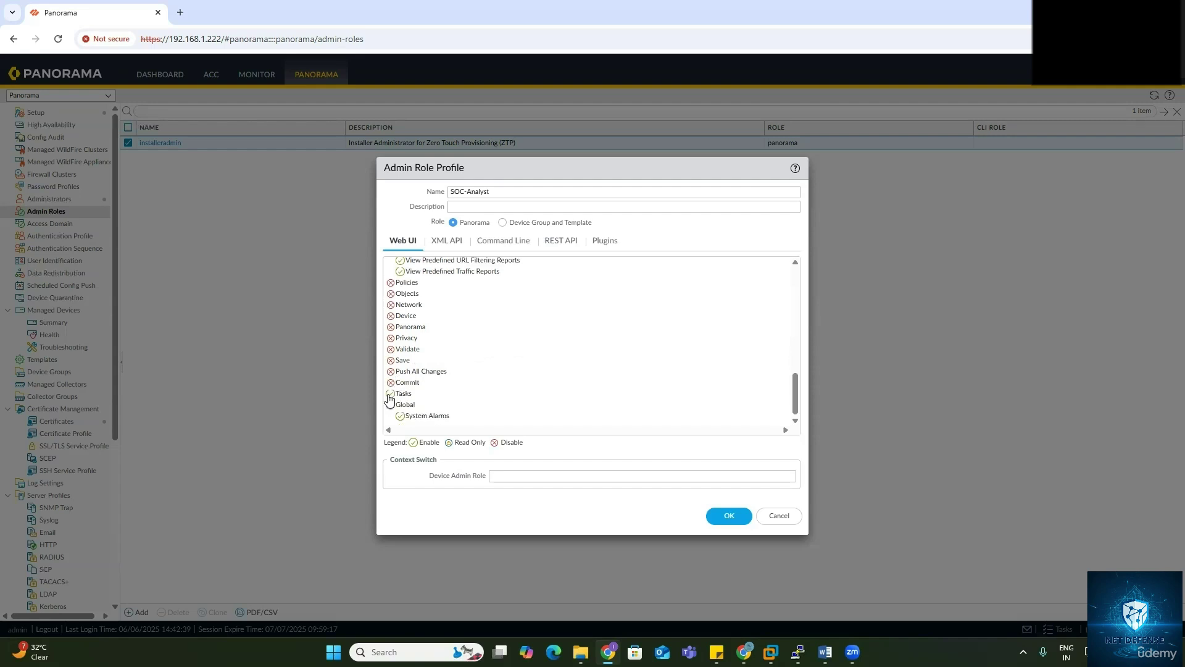
{"action": "left_click", "coordinate": [390, 393]}
{"action": "left_click", "coordinate": [390, 404]}
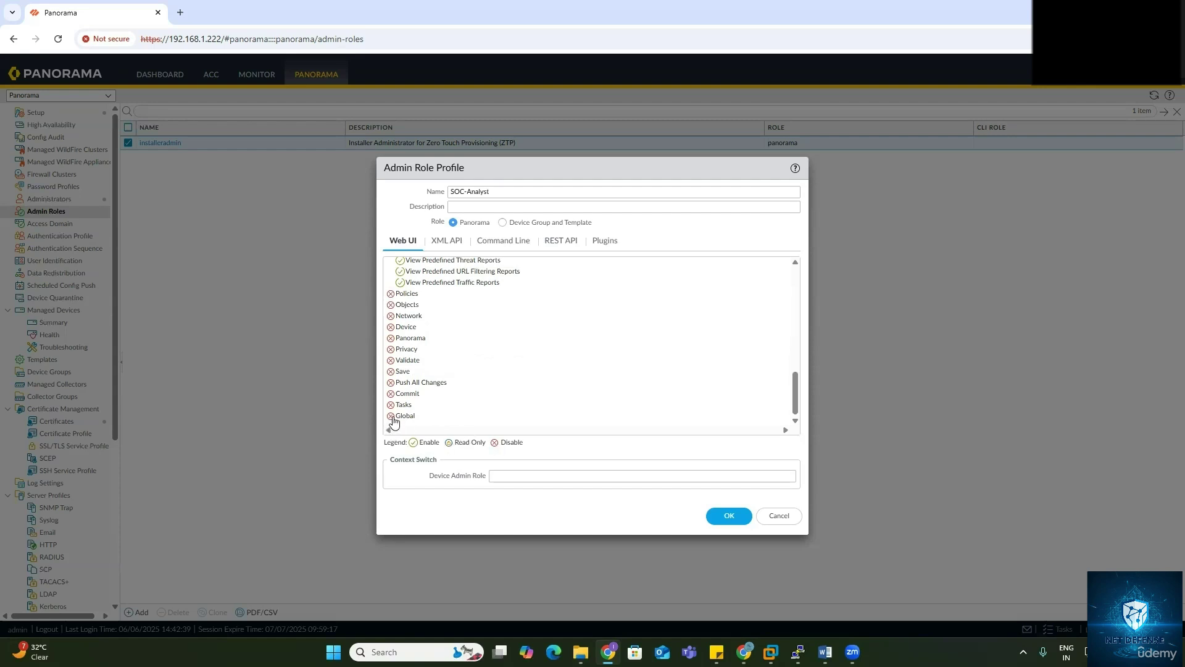
{"action": "scroll", "coordinate": [394, 372], "scroll_direction": "up", "scroll_amount": 1}
{"action": "left_click", "coordinate": [391, 355]}
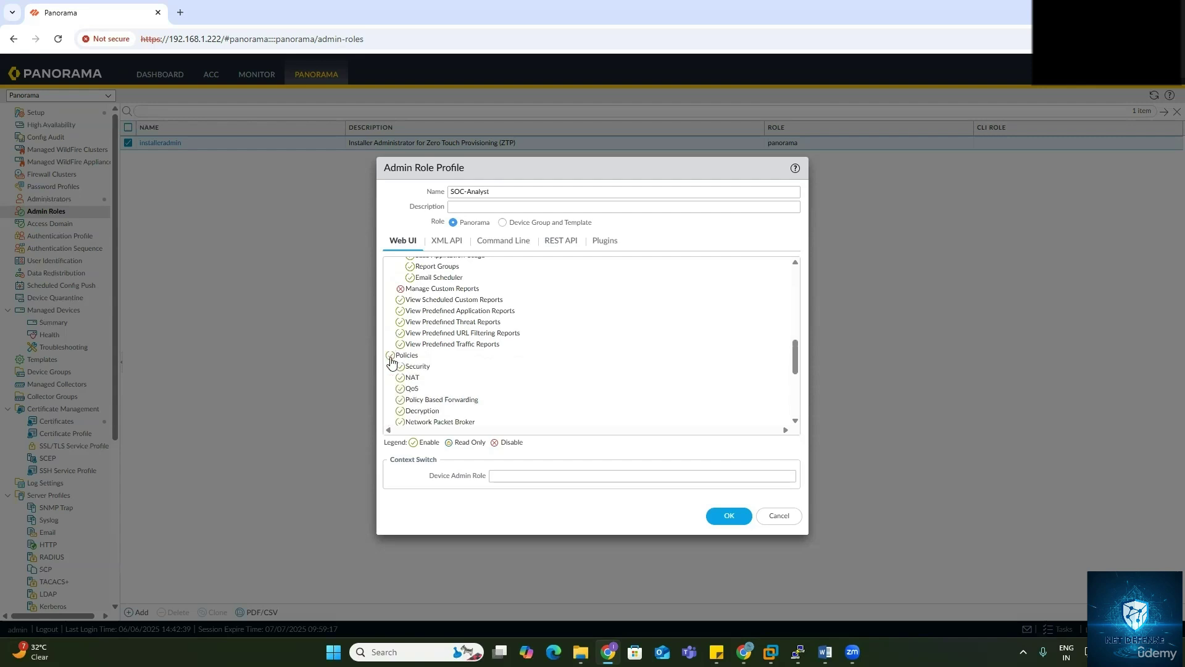
{"action": "left_click", "coordinate": [390, 356]}
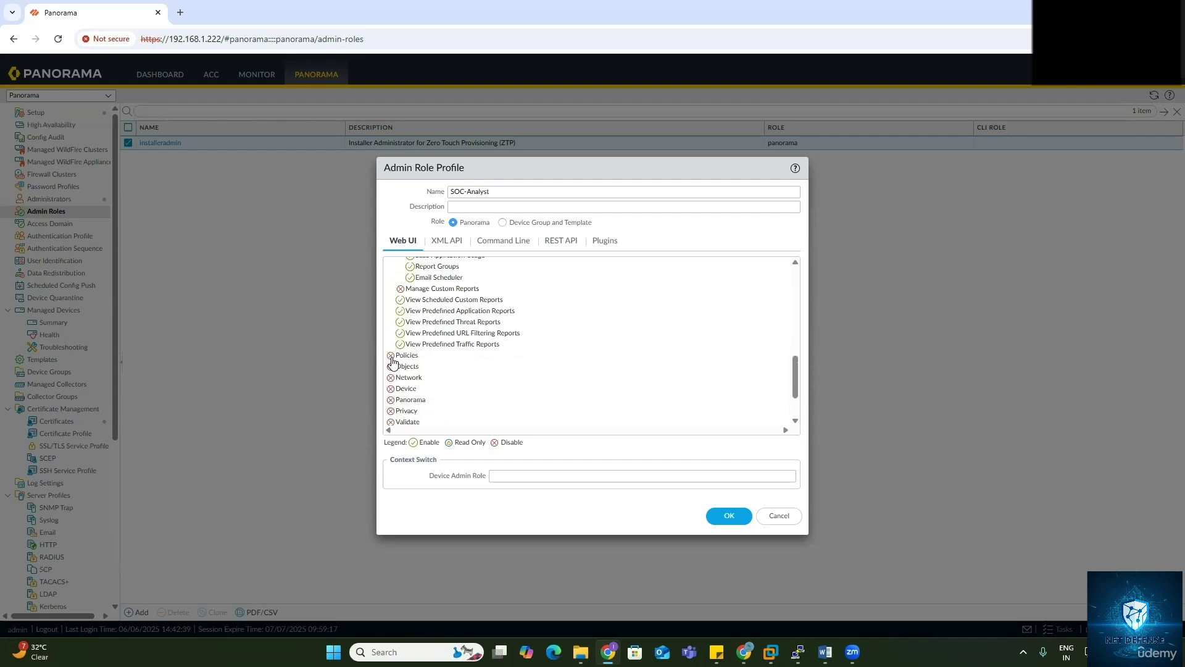
{"action": "scroll", "coordinate": [451, 328], "scroll_direction": "up", "scroll_amount": 10}
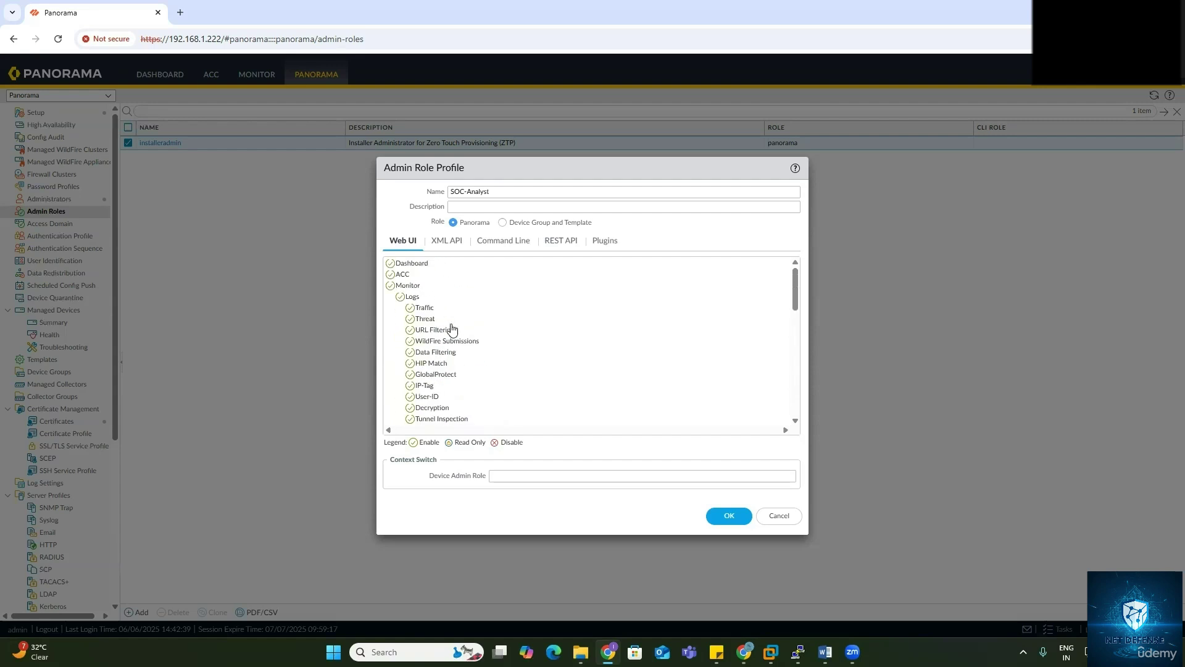
Step: Leave XML API untouched and set SOC-Analyst's command-line role to panorama-admin
{"action": "left_click", "coordinate": [446, 241]}
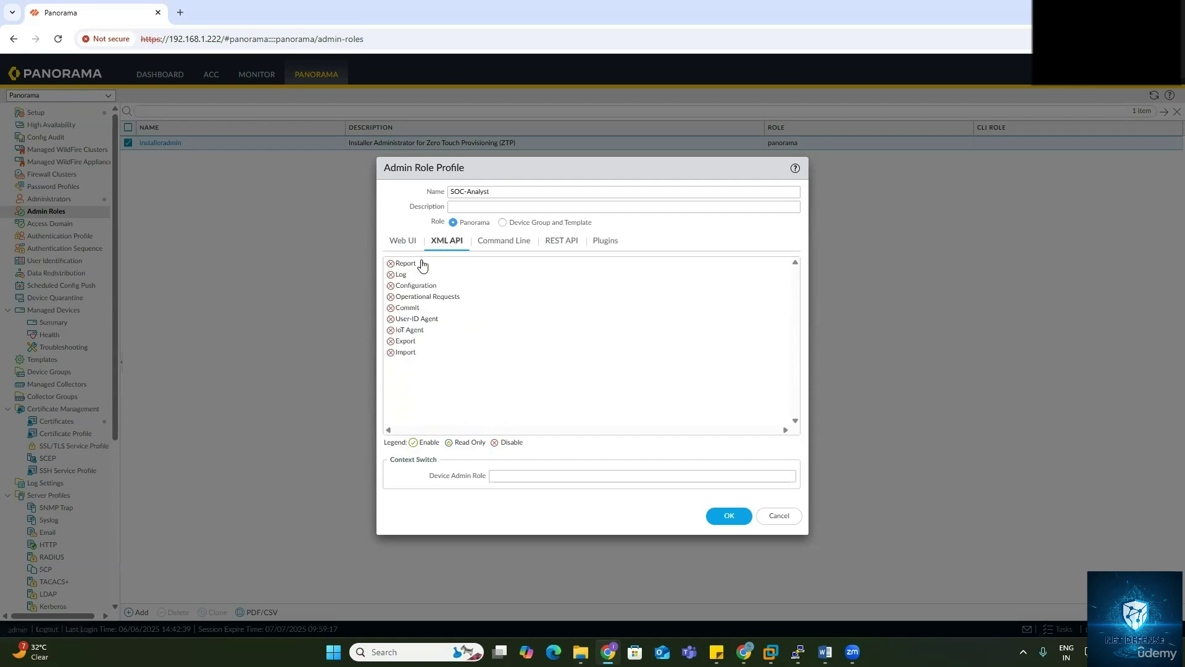
{"action": "left_click", "coordinate": [491, 241]}
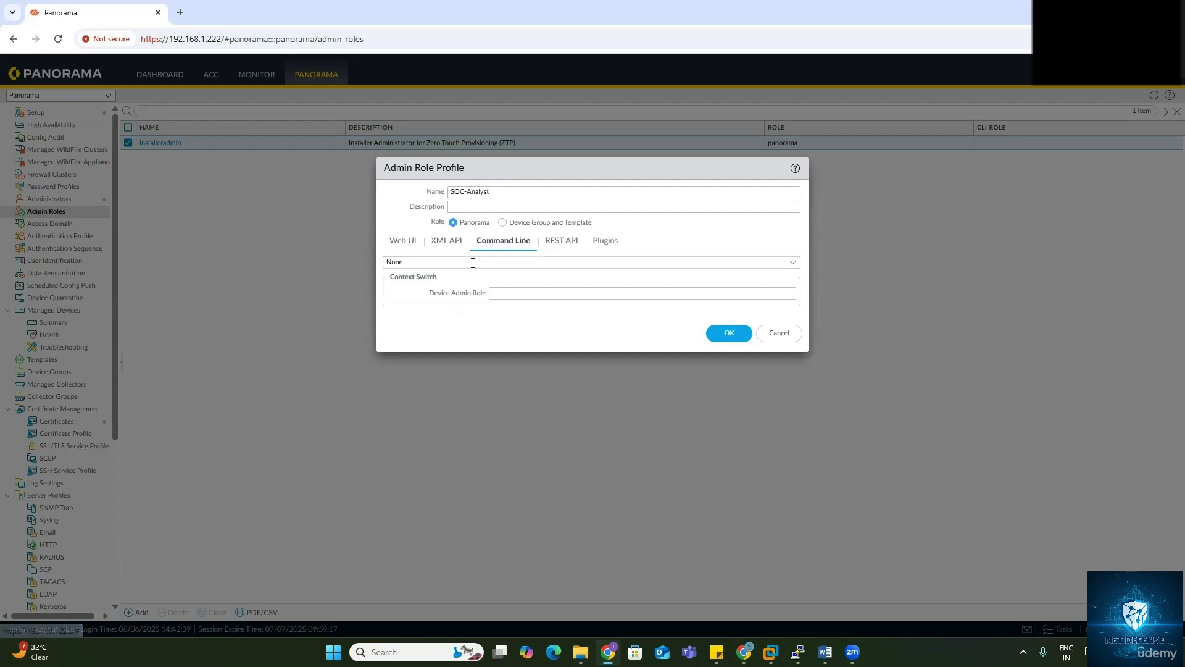
{"action": "left_click", "coordinate": [796, 267]}
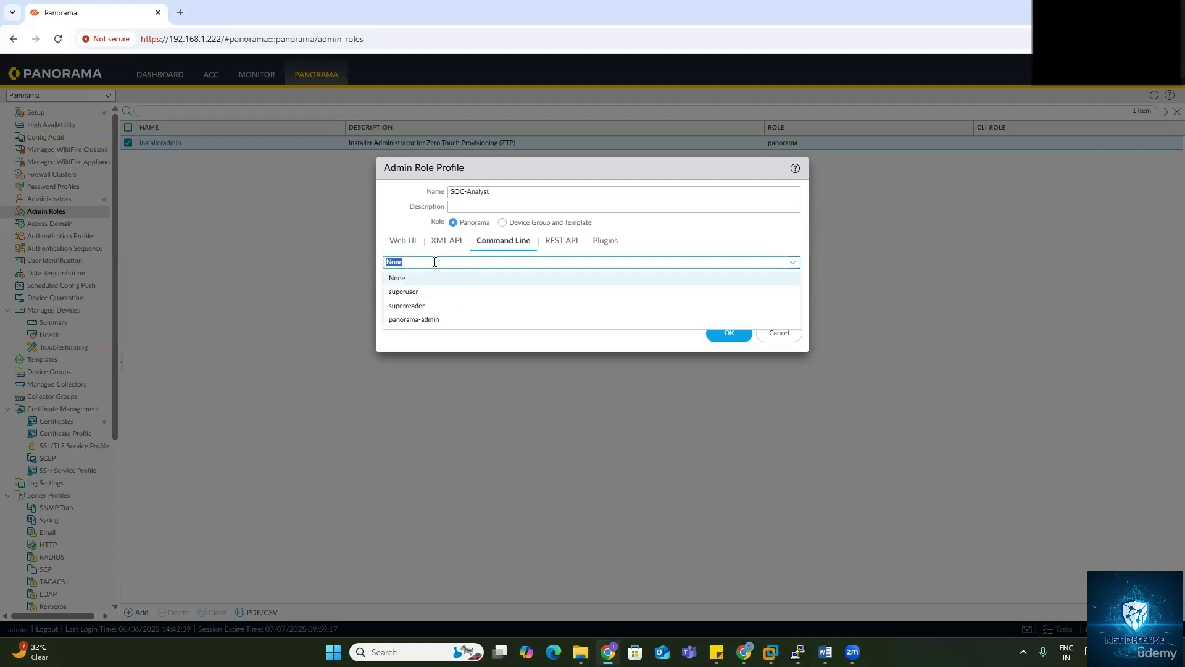
{"action": "left_click", "coordinate": [431, 319]}
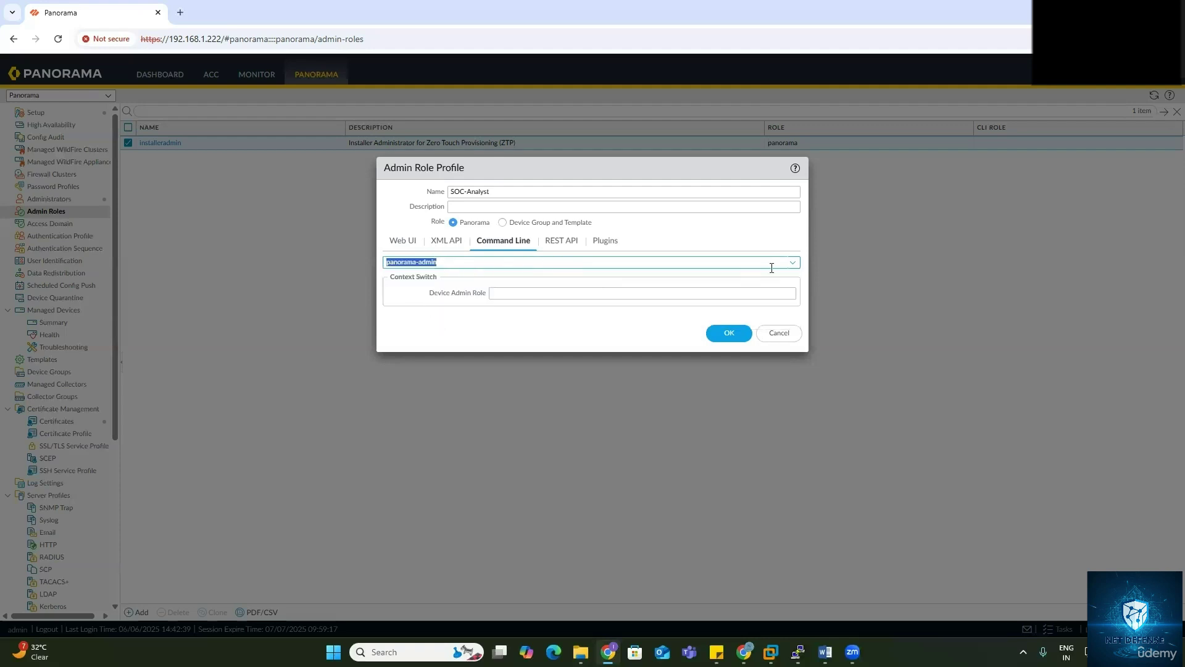
{"action": "left_click", "coordinate": [792, 263]}
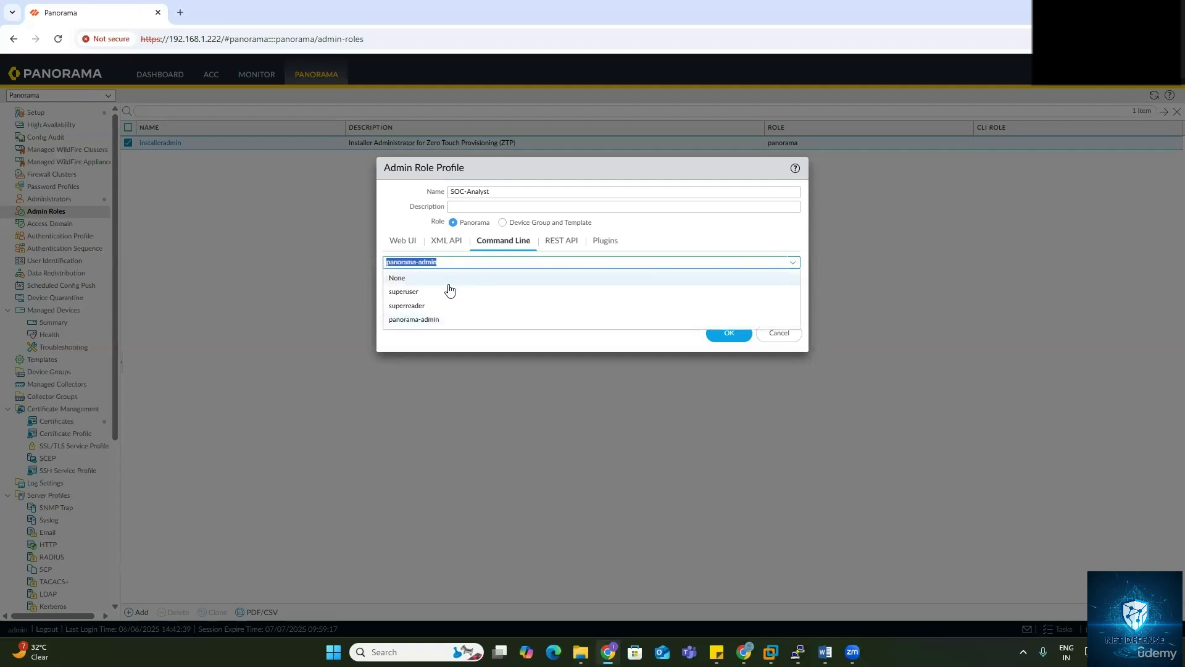
{"action": "left_click", "coordinate": [418, 321]}
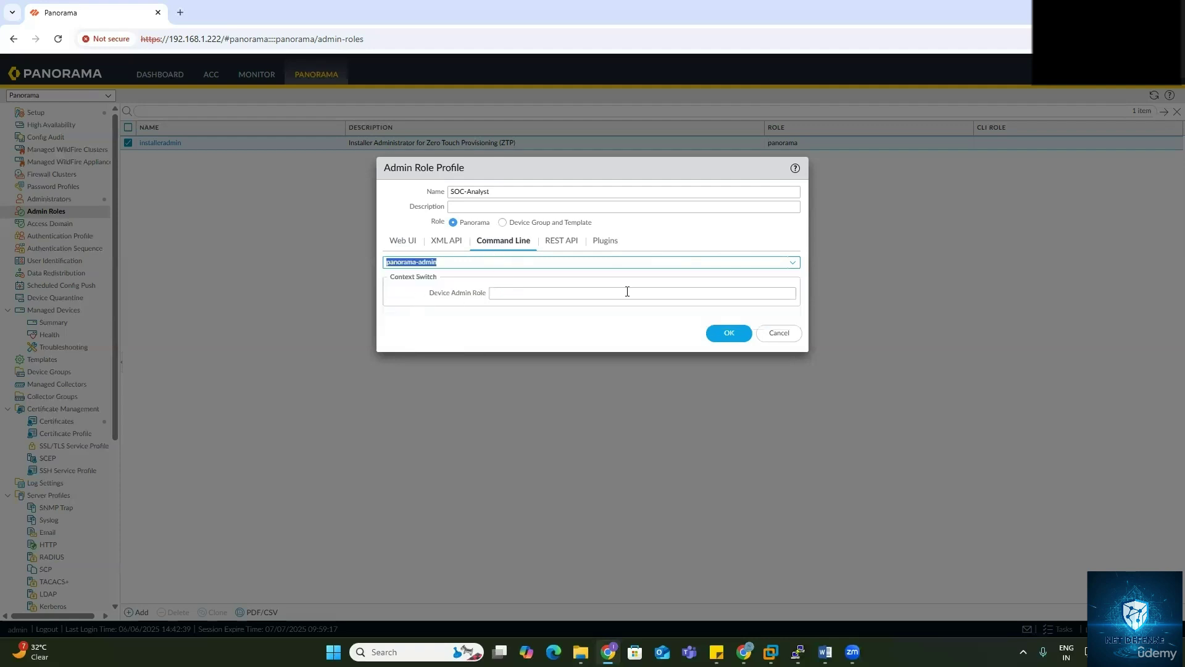
{"action": "left_click", "coordinate": [790, 293]}
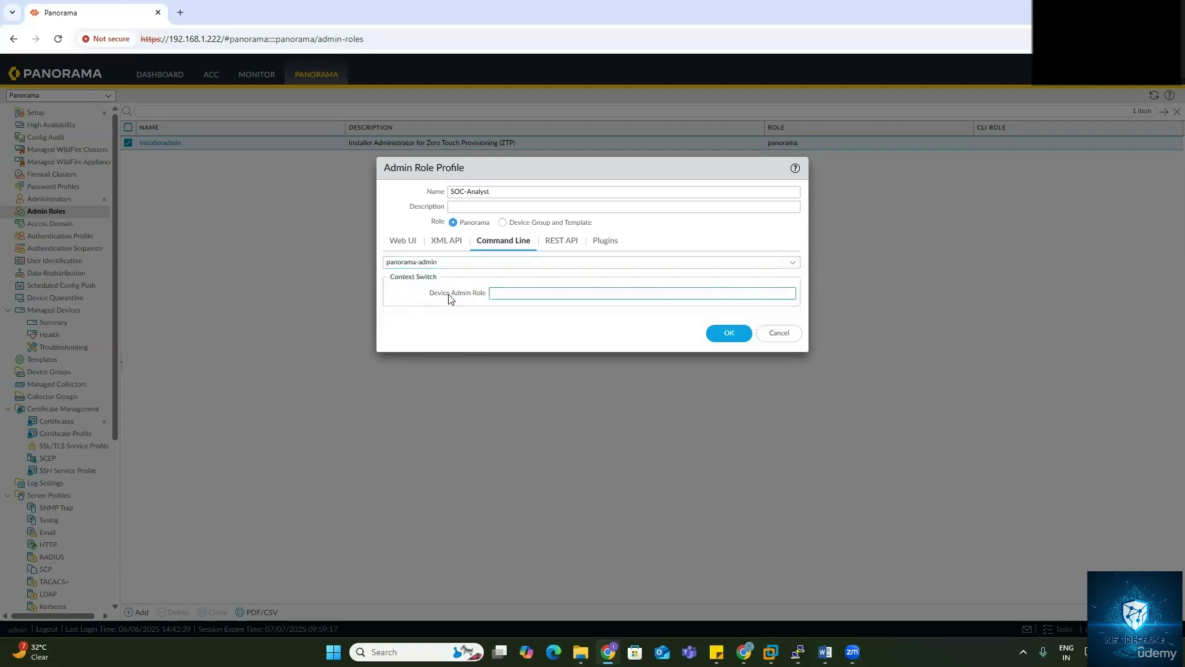
{"action": "left_click", "coordinate": [563, 243]}
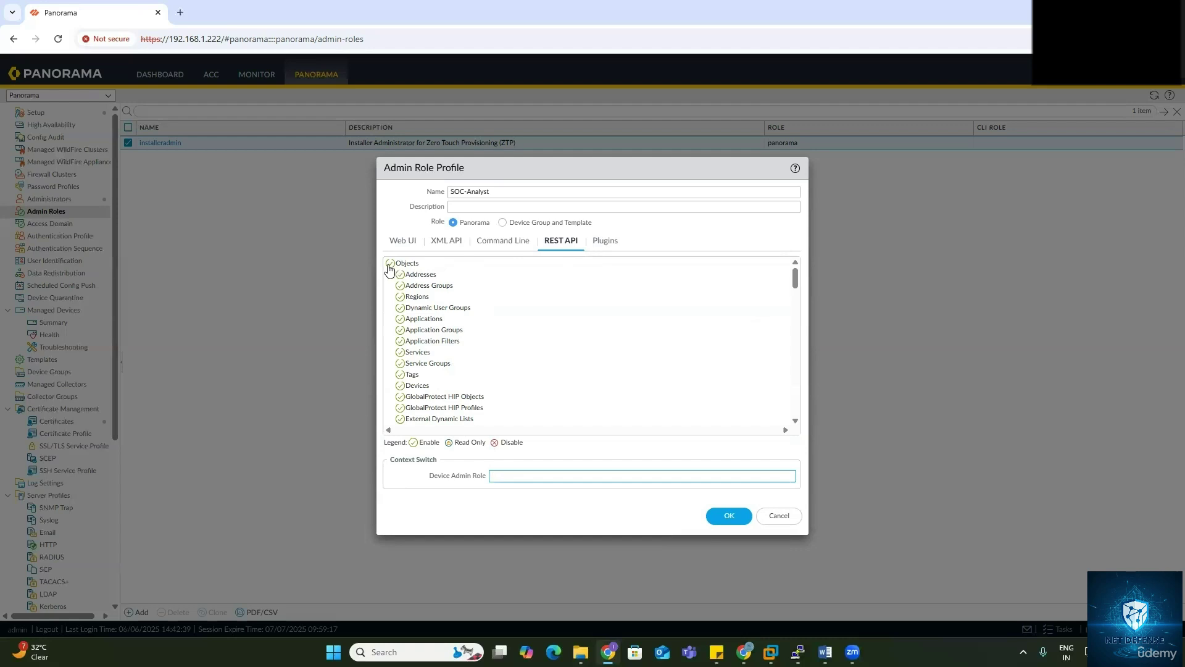
Step: Disable REST API access to Policies, Network, Device and Panorama, then check the plugin permissions
{"action": "scroll", "coordinate": [407, 321], "scroll_direction": "down", "scroll_amount": 6}
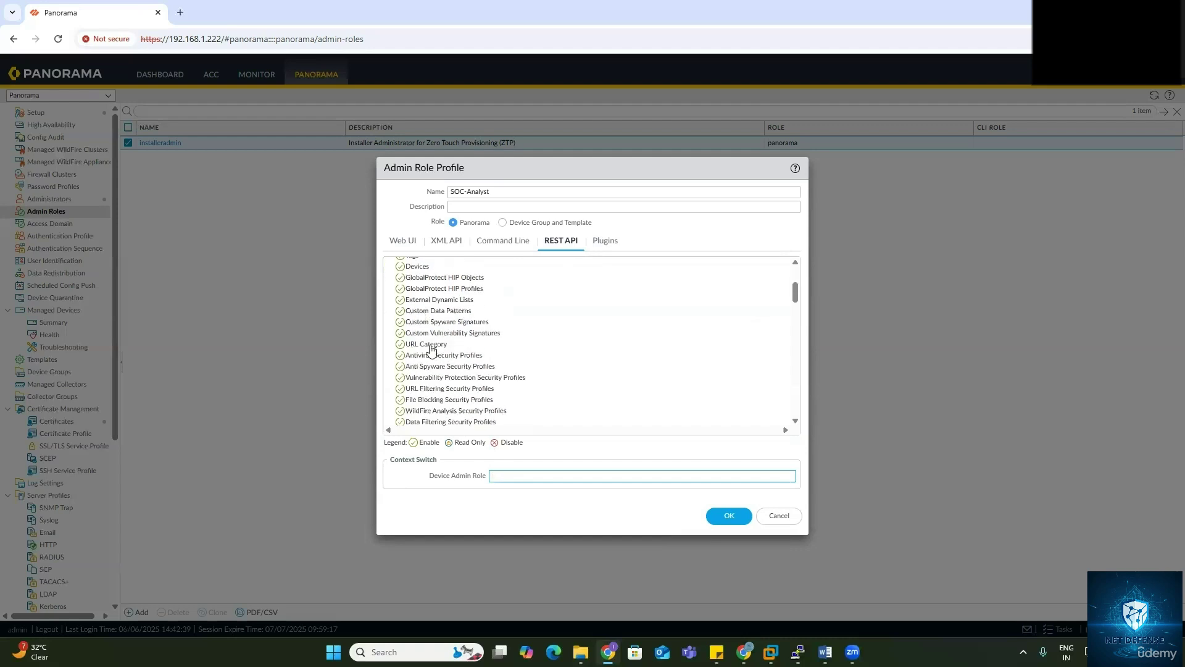
{"action": "scroll", "coordinate": [429, 371], "scroll_direction": "down", "scroll_amount": 4}
{"action": "left_click", "coordinate": [390, 387]}
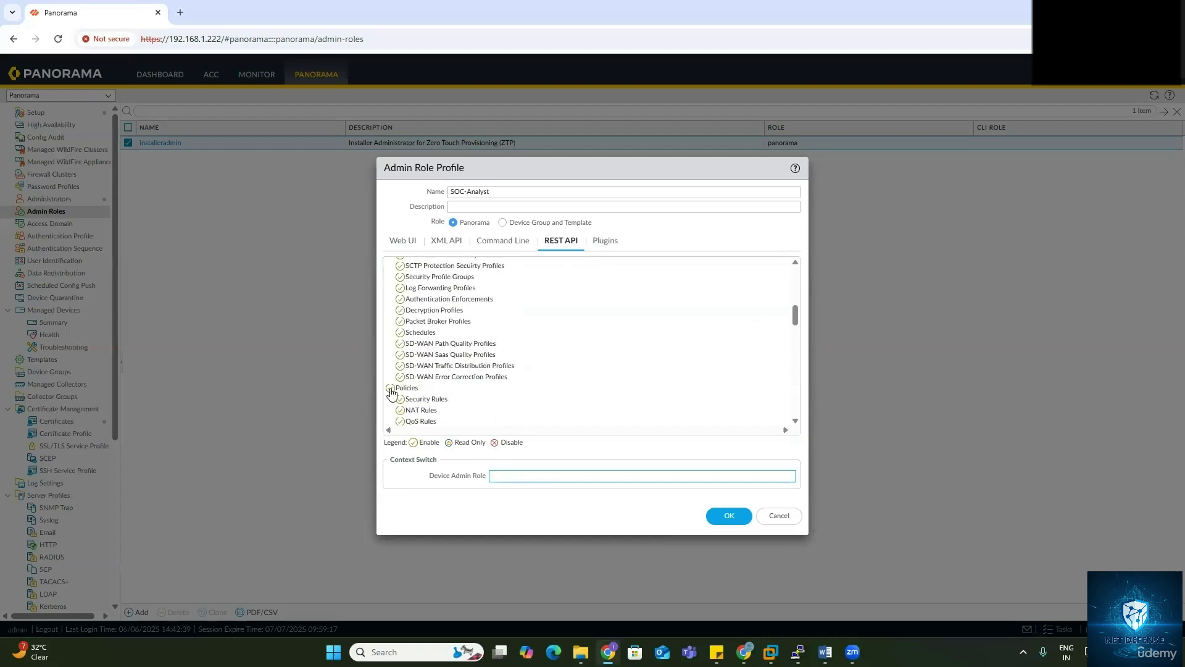
{"action": "scroll", "coordinate": [438, 396], "scroll_direction": "down", "scroll_amount": 3}
{"action": "left_click", "coordinate": [391, 344]}
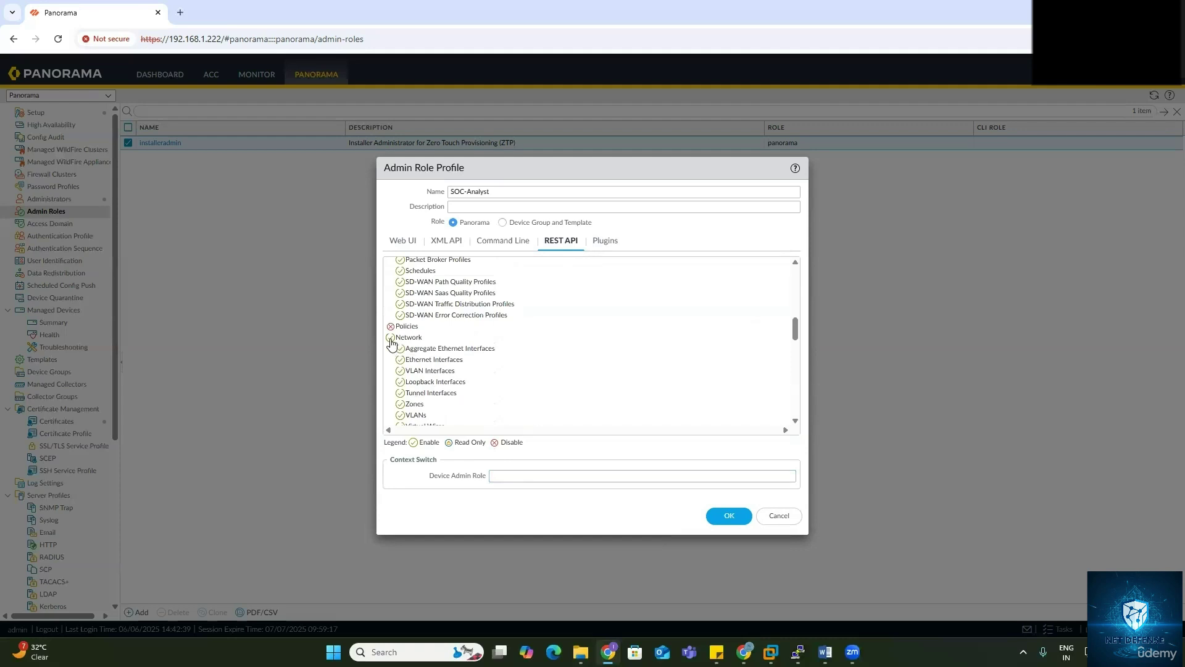
{"action": "scroll", "coordinate": [418, 361], "scroll_direction": "down", "scroll_amount": 2}
{"action": "scroll", "coordinate": [408, 340], "scroll_direction": "up", "scroll_amount": 1}
{"action": "left_click", "coordinate": [391, 348]}
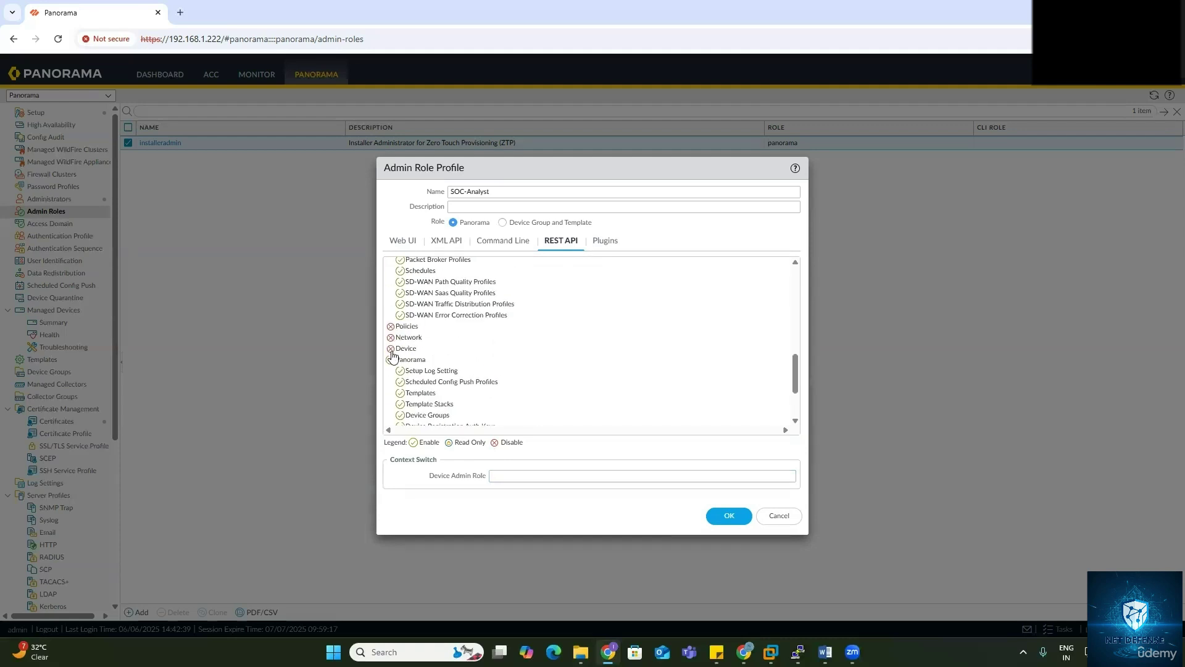
{"action": "left_click", "coordinate": [391, 360]}
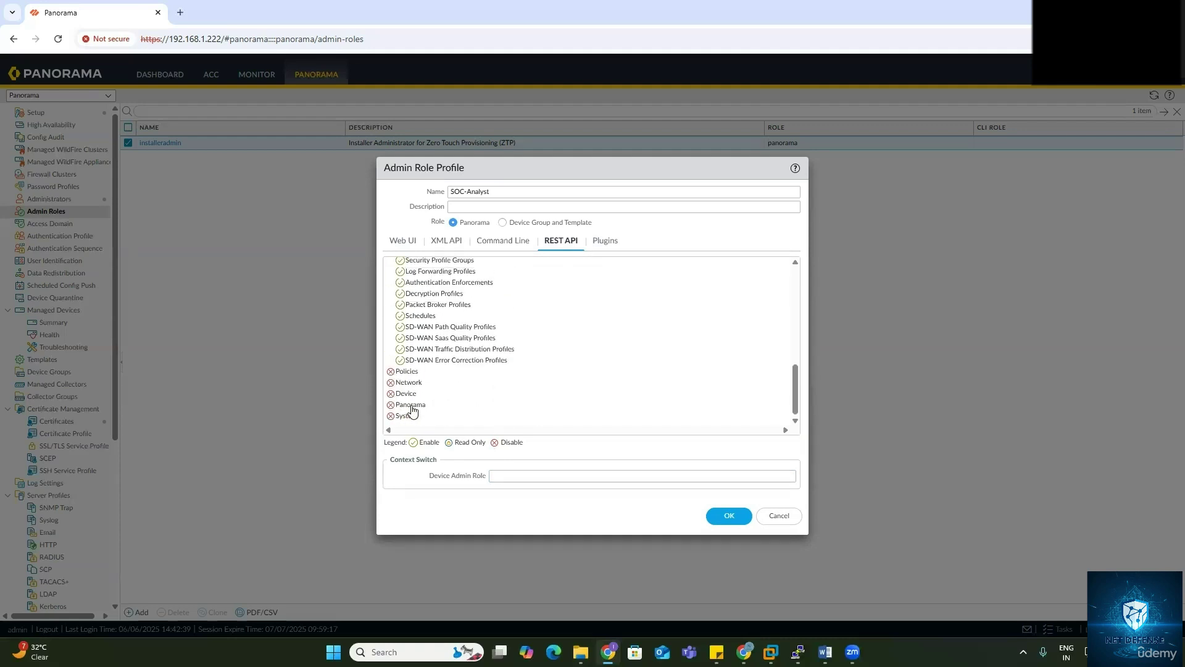
{"action": "scroll", "coordinate": [411, 370], "scroll_direction": "up", "scroll_amount": 10}
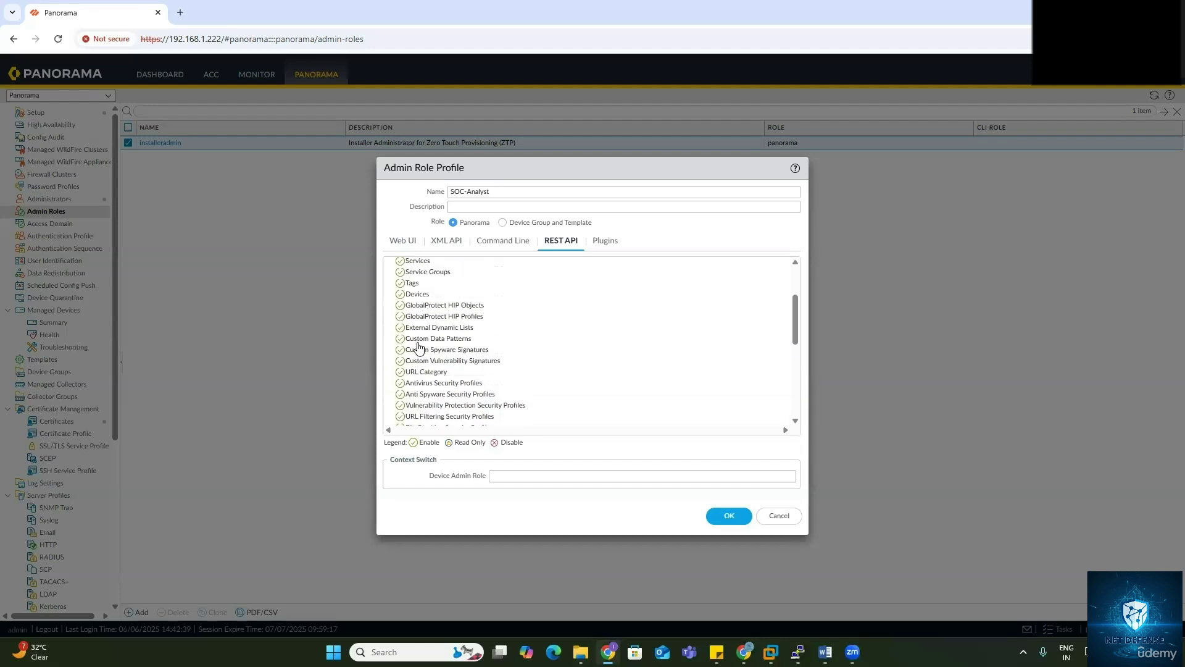
{"action": "left_click", "coordinate": [604, 248]}
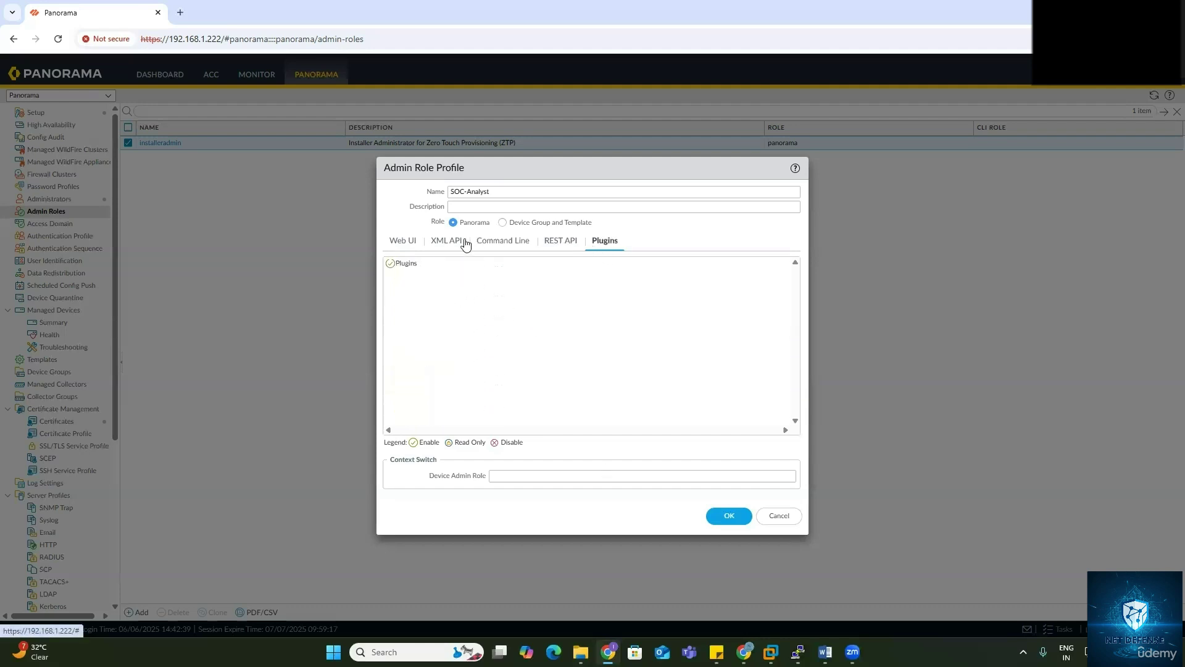
{"action": "left_click", "coordinate": [410, 241]}
Step: Switch SOC-Analyst's role to Device Group and Template, then back to Panorama, reviewing its Web UI tree
{"action": "left_click", "coordinate": [502, 222]}
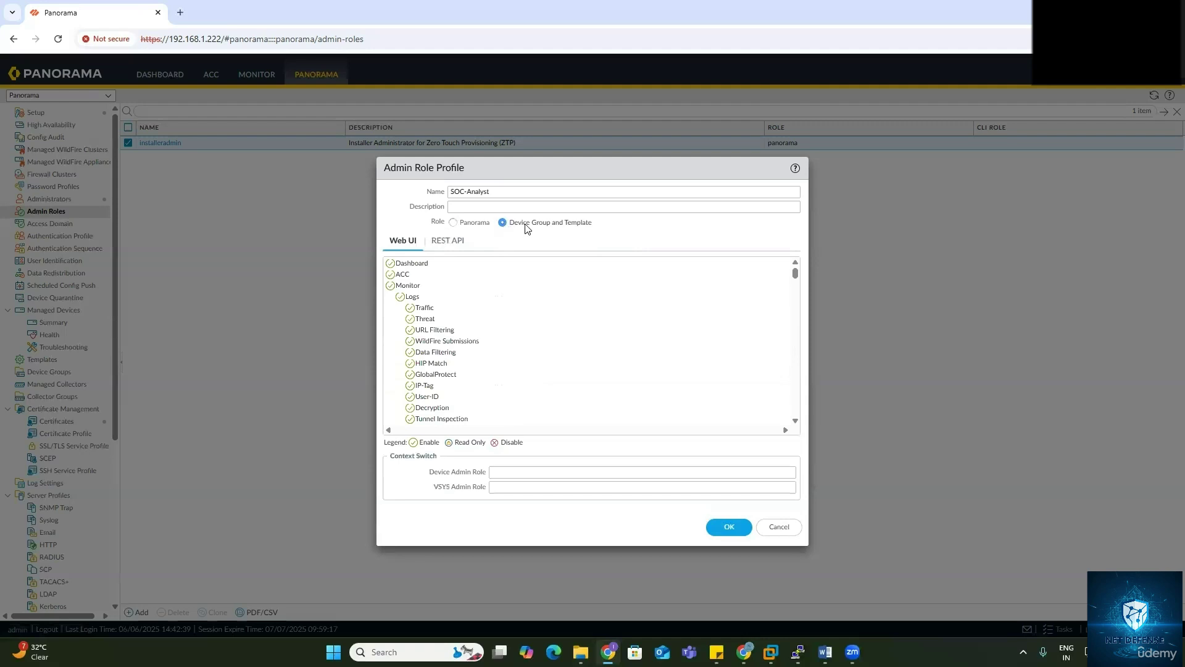
{"action": "scroll", "coordinate": [430, 369], "scroll_direction": "down", "scroll_amount": 10}
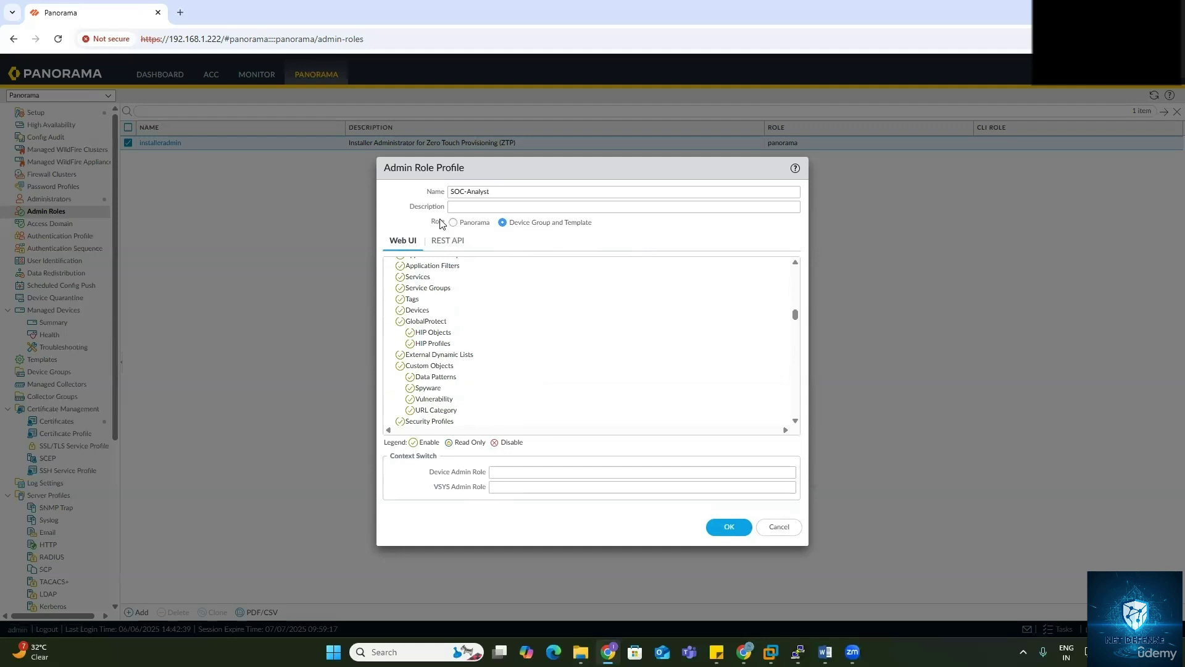
{"action": "left_click", "coordinate": [457, 222]}
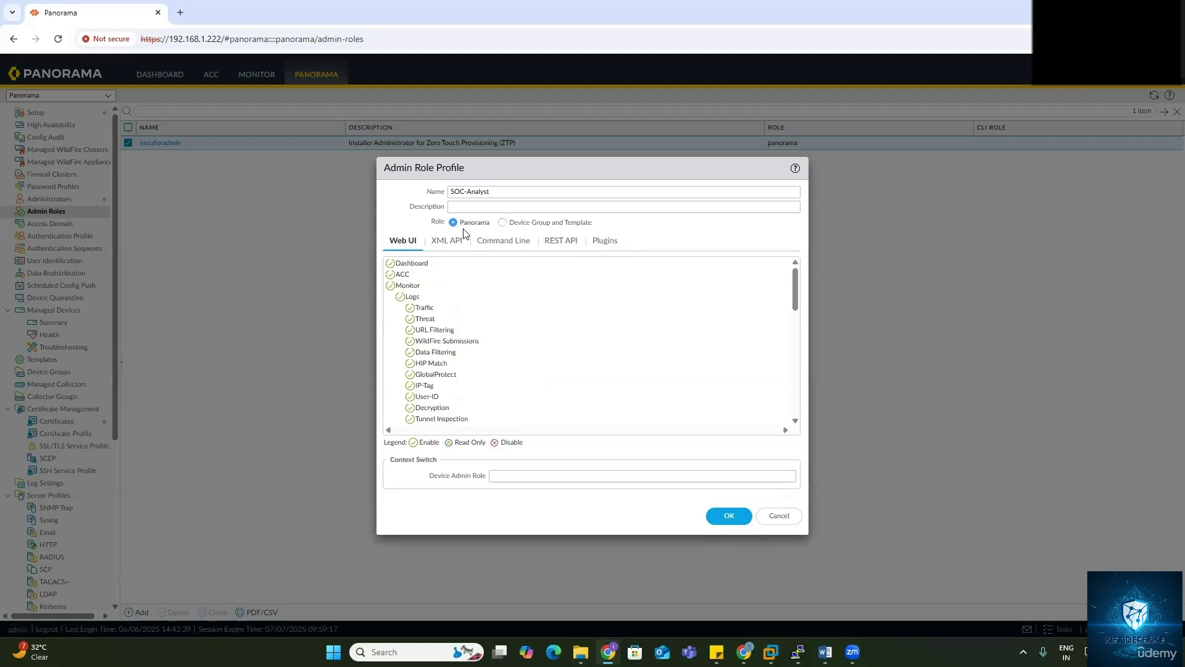
{"action": "scroll", "coordinate": [462, 384], "scroll_direction": "down", "scroll_amount": 10}
{"action": "scroll", "coordinate": [463, 386], "scroll_direction": "up", "scroll_amount": 7}
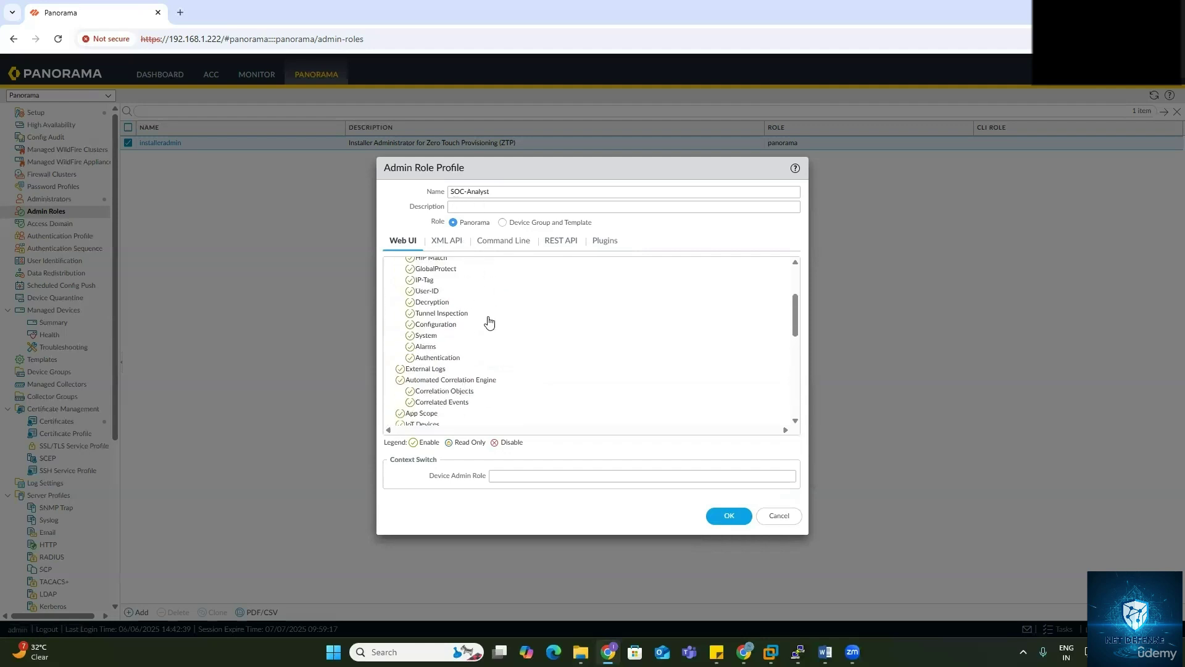
{"action": "scroll", "coordinate": [500, 358], "scroll_direction": "down", "scroll_amount": 8}
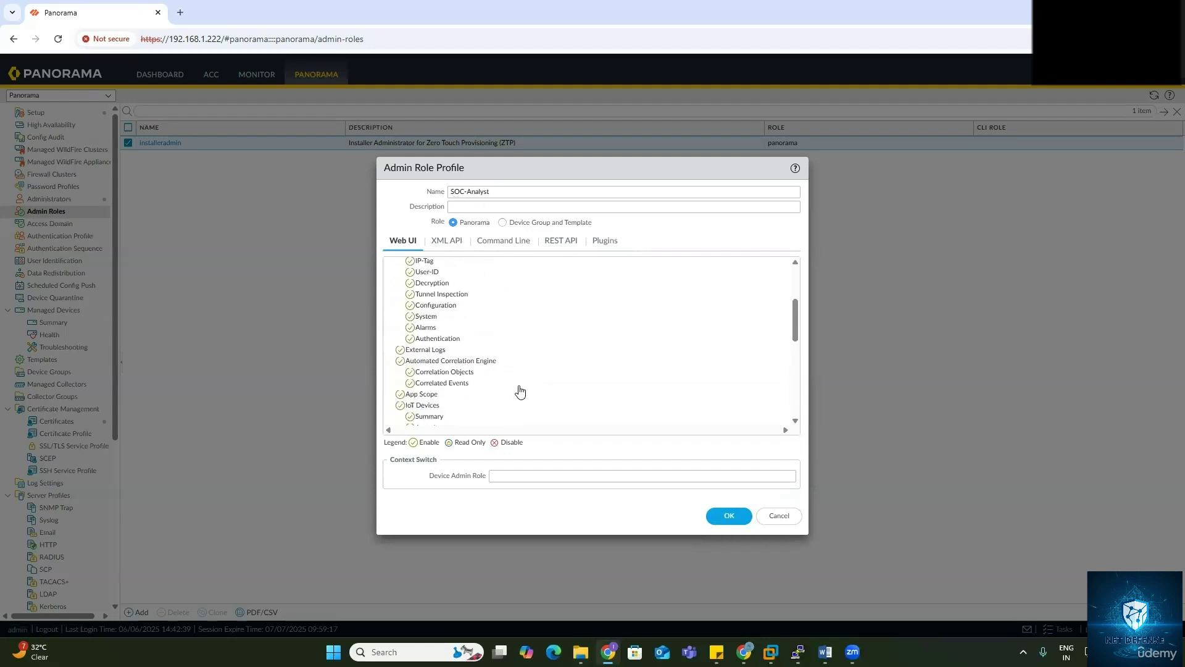
Step: Save SOC-Analyst and start a new admin role profile named Network Admin
{"action": "left_click", "coordinate": [721, 520]}
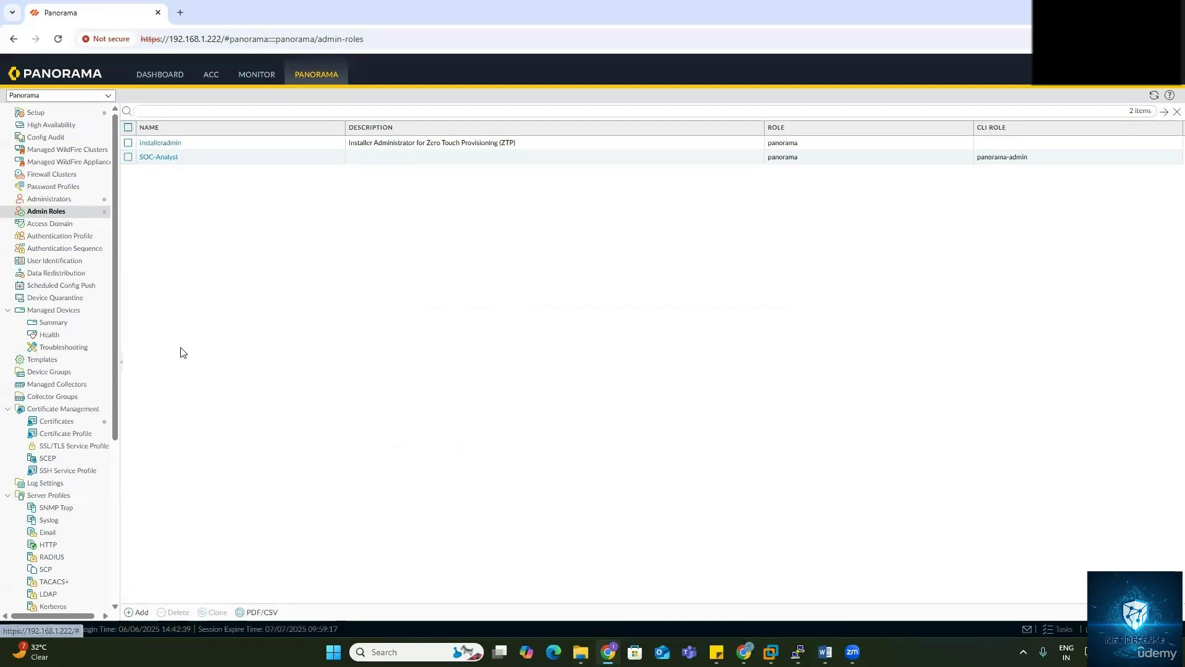
{"action": "left_click", "coordinate": [139, 612]}
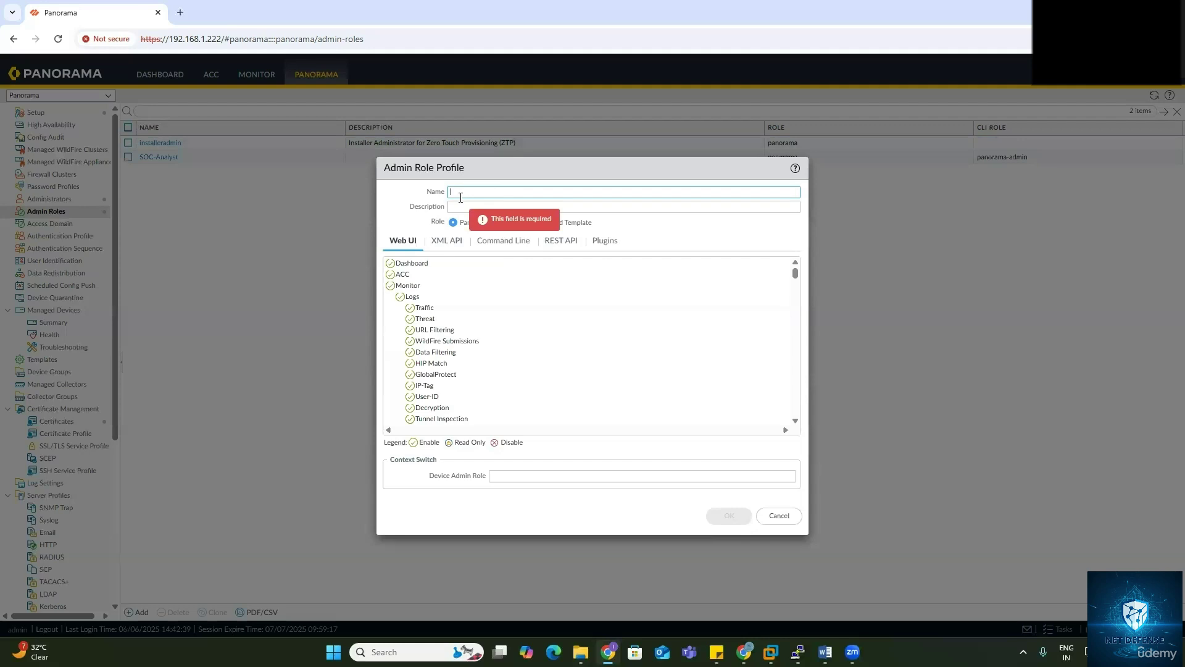
{"action": "type", "text": "We"}
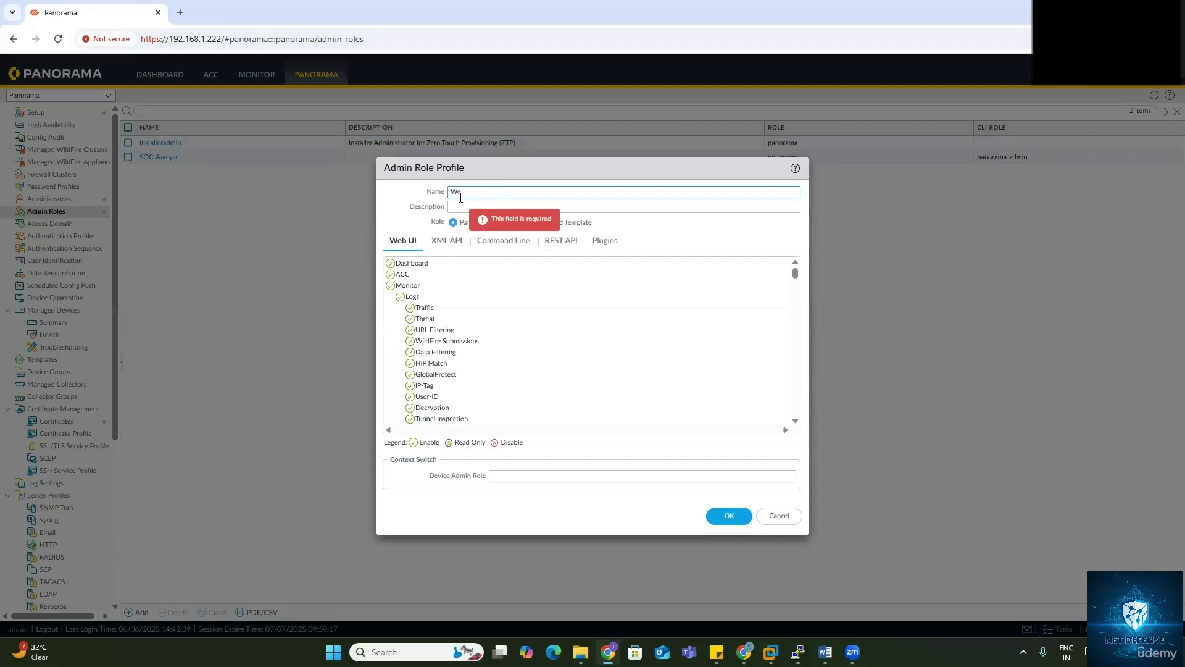
{"action": "type", "text": "b-Gui"}
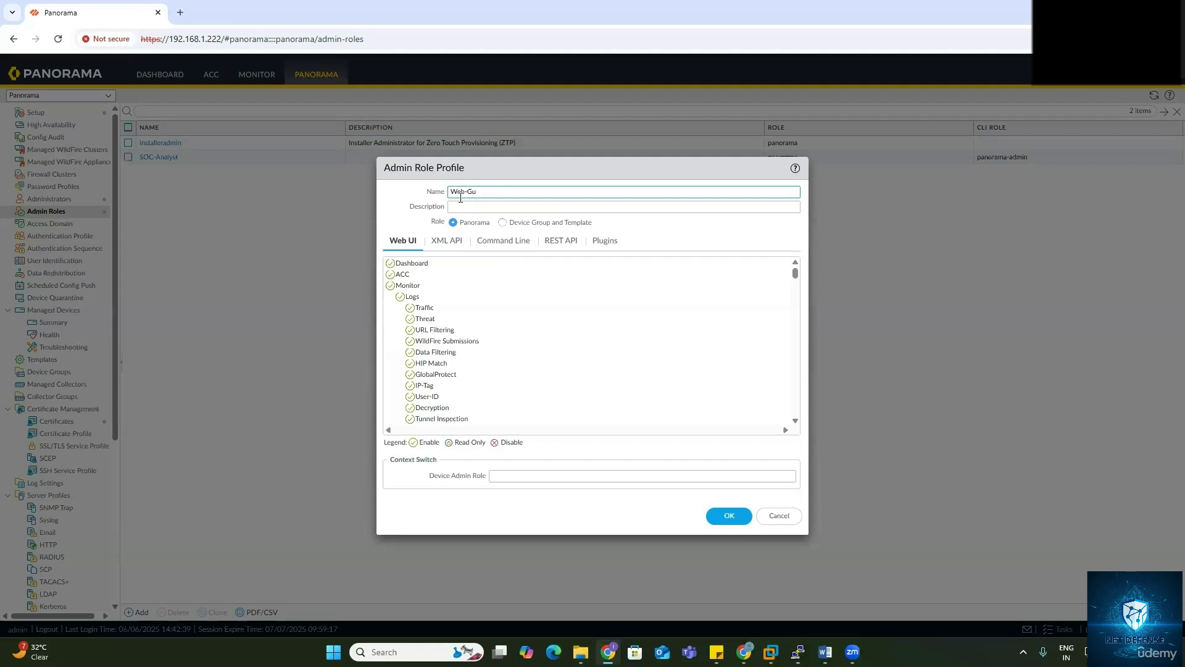
{"action": "key", "text": "BackSpace"}
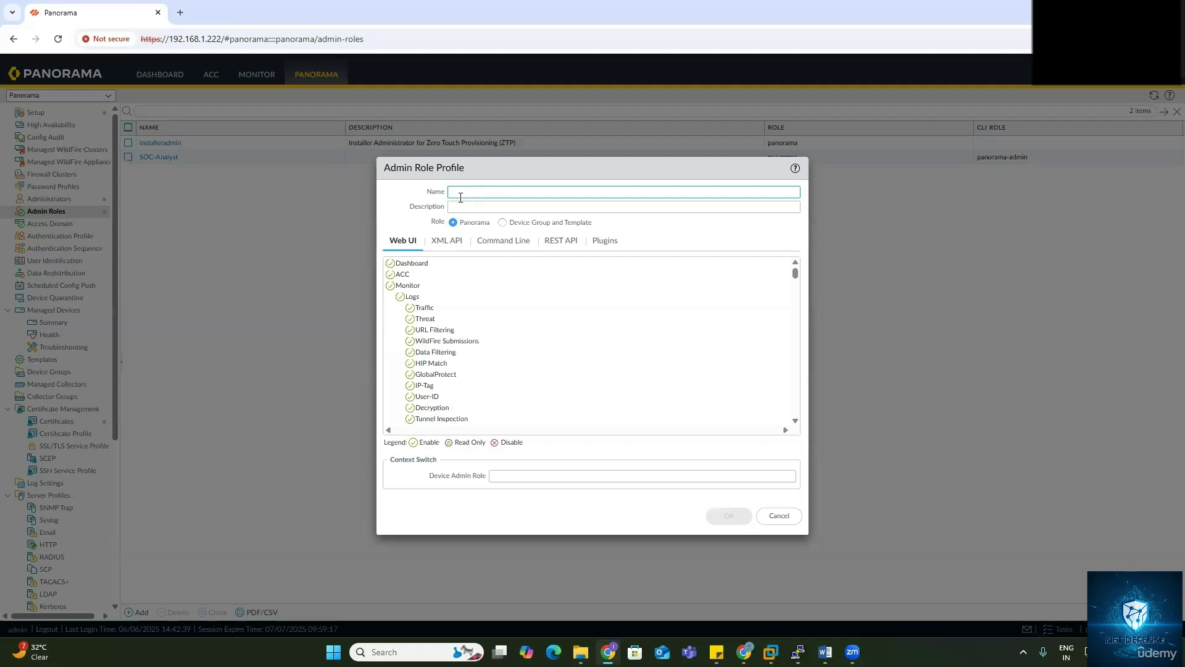
{"action": "type", "text": "Network Admin"}
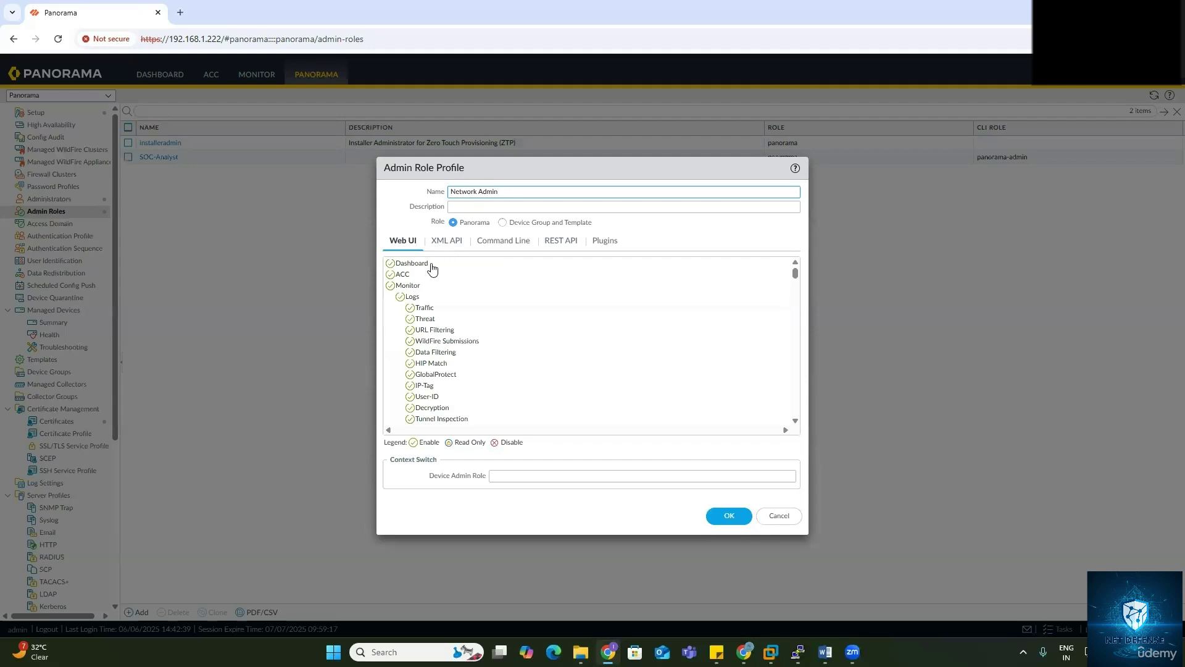
Step: Disable Dashboard, ACC, Monitor, Device and Panorama in Network Admin's Web UI permissions
{"action": "left_click", "coordinate": [390, 263]}
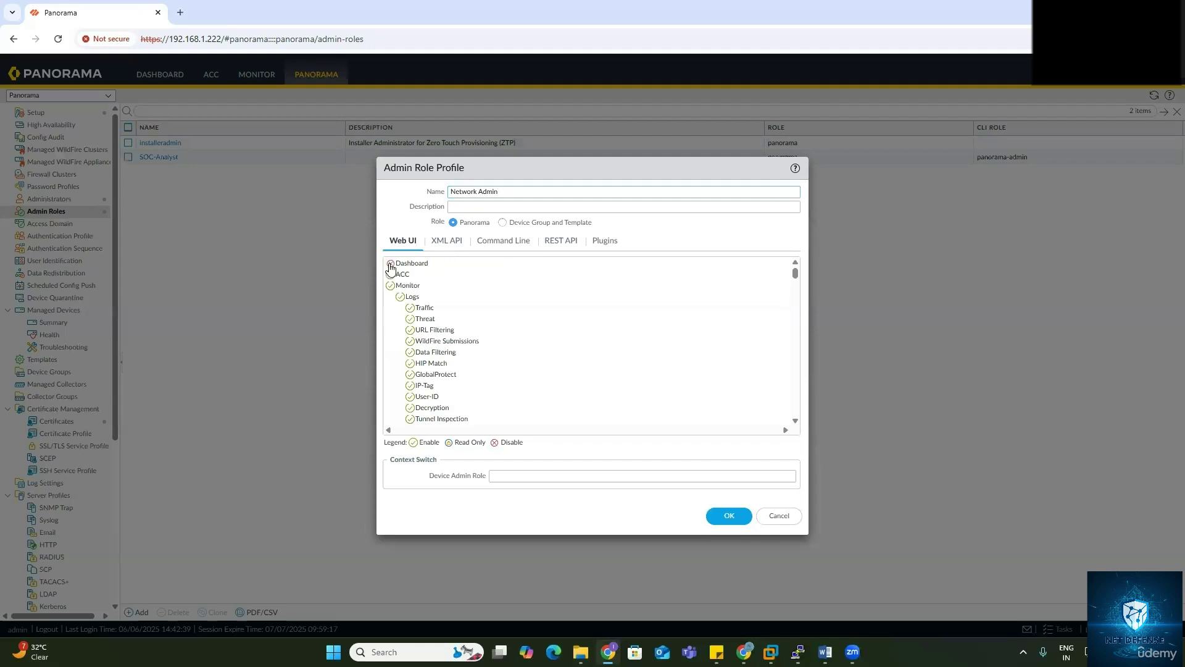
{"action": "left_click", "coordinate": [390, 274]}
{"action": "left_click", "coordinate": [391, 286]}
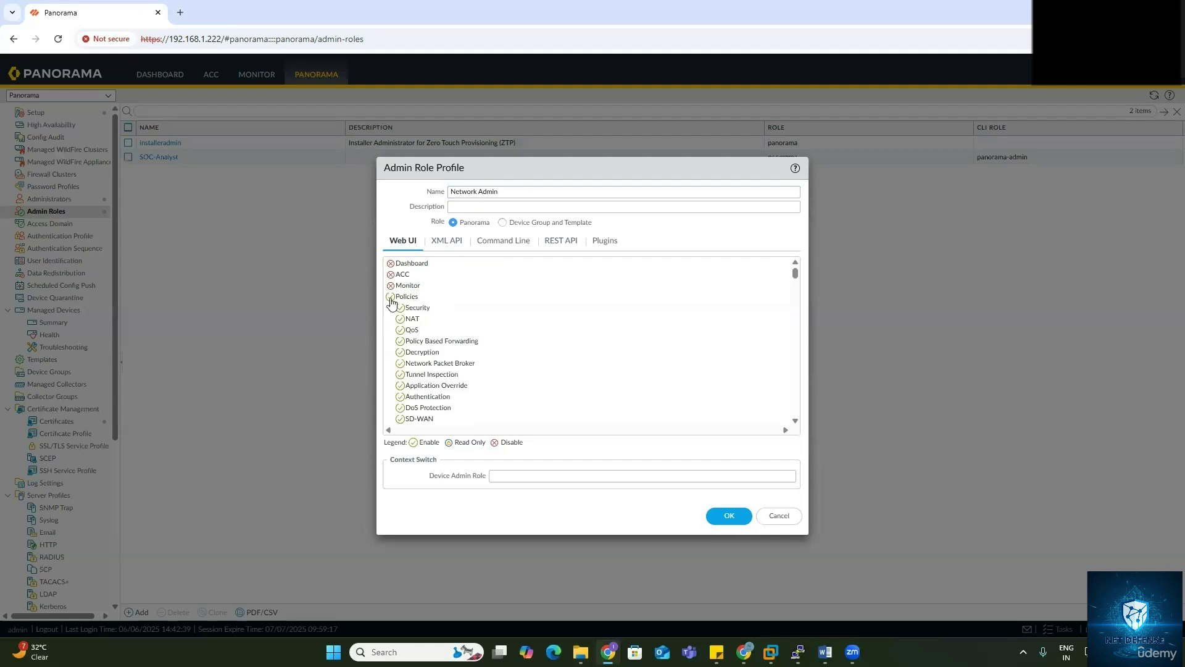
{"action": "scroll", "coordinate": [390, 308], "scroll_direction": "down", "scroll_amount": 5}
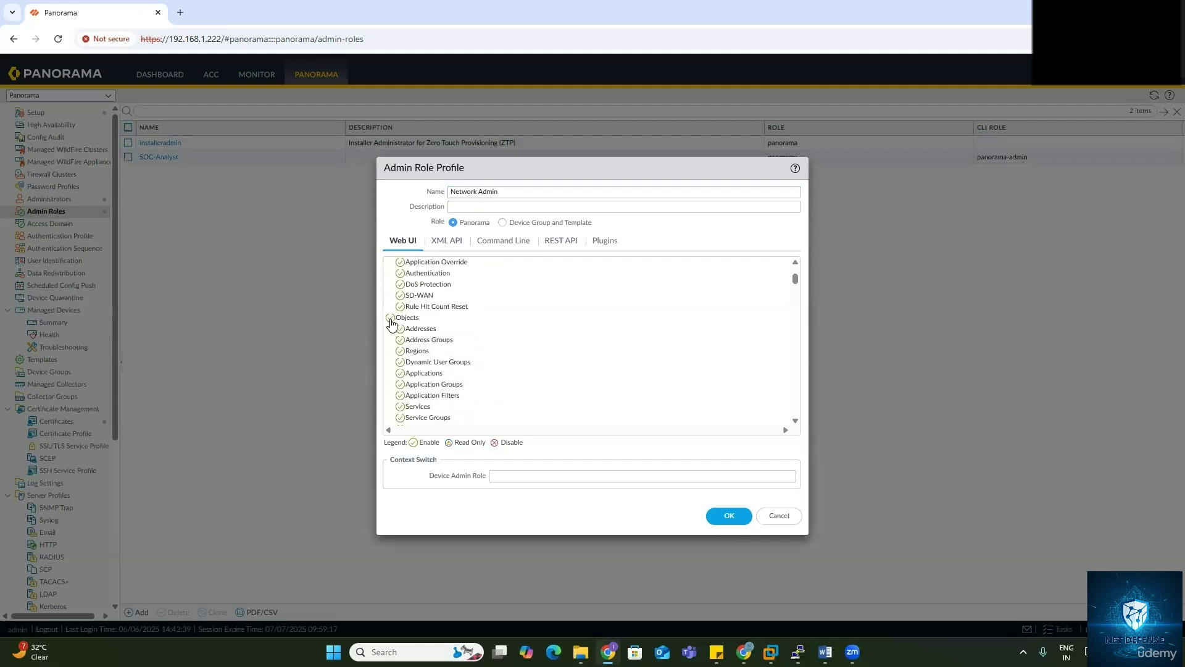
{"action": "scroll", "coordinate": [406, 324], "scroll_direction": "down", "scroll_amount": 10}
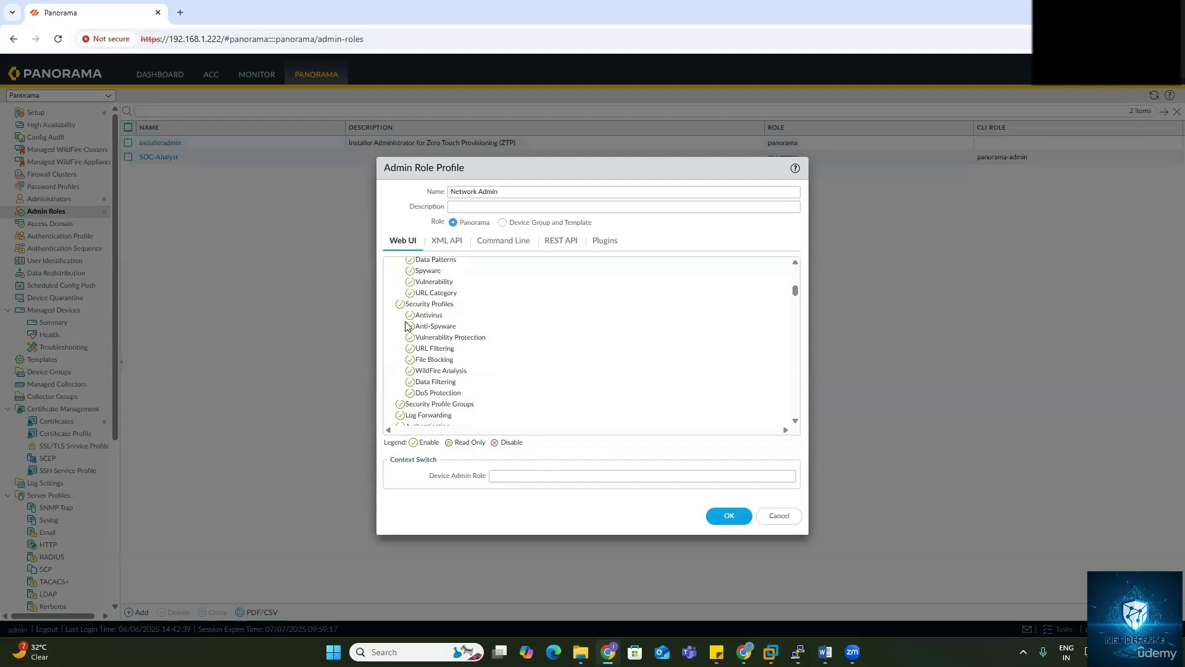
{"action": "scroll", "coordinate": [405, 325], "scroll_direction": "down", "scroll_amount": 15}
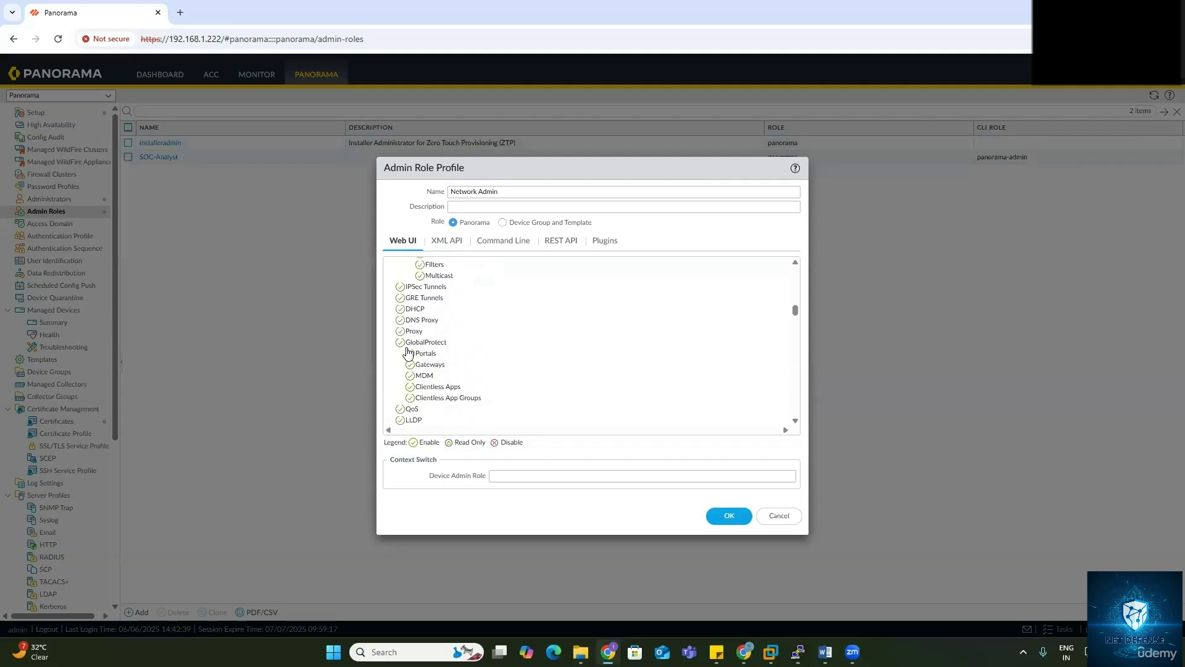
{"action": "scroll", "coordinate": [408, 353], "scroll_direction": "down", "scroll_amount": 12}
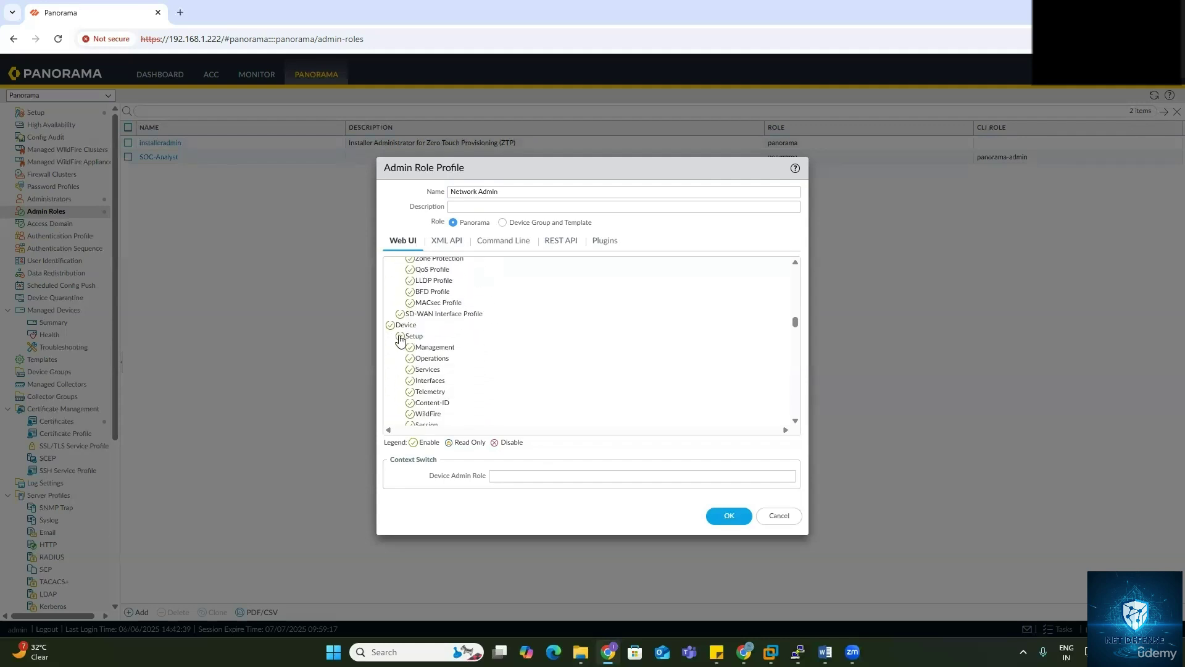
{"action": "left_click", "coordinate": [391, 326]}
{"action": "scroll", "coordinate": [422, 340], "scroll_direction": "down", "scroll_amount": 2}
{"action": "scroll", "coordinate": [400, 323], "scroll_direction": "up", "scroll_amount": 1}
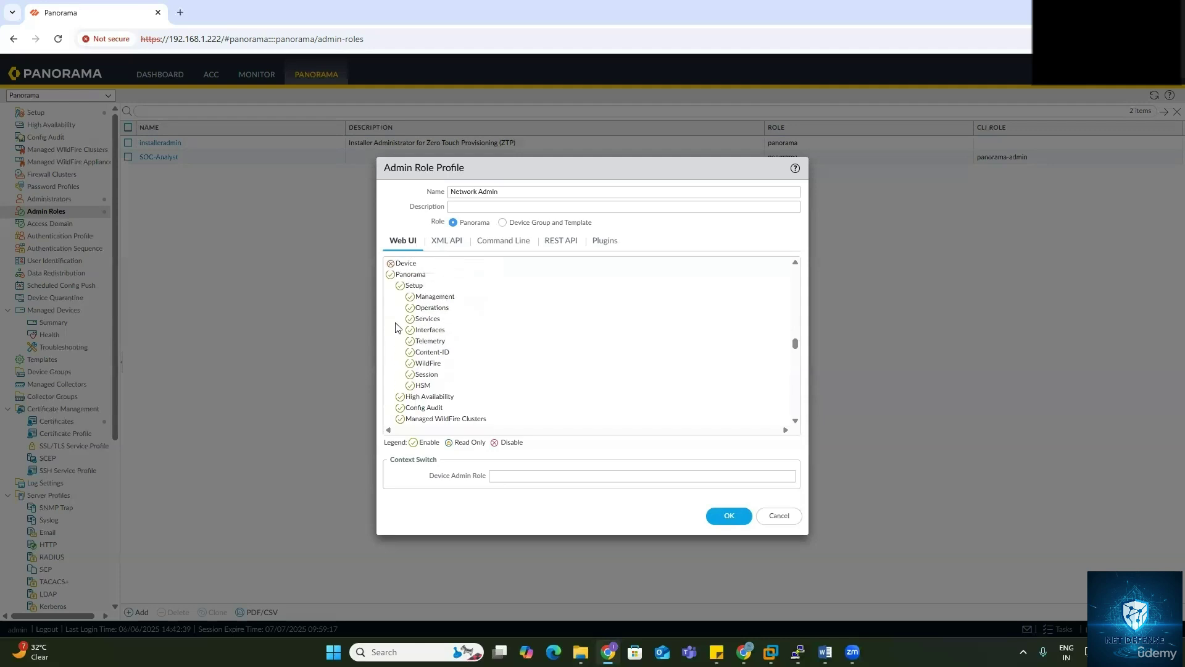
{"action": "left_click", "coordinate": [390, 275]}
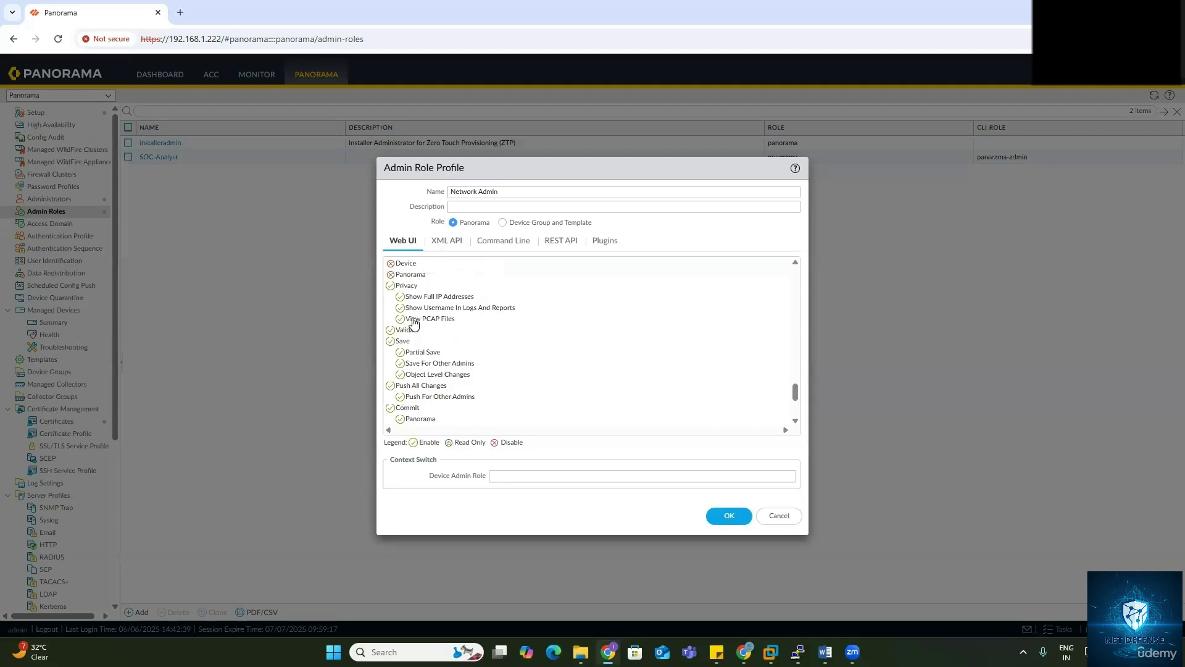
Step: Also disable Privacy, Validate, Save and Push All Changes
{"action": "left_click", "coordinate": [390, 286]}
{"action": "left_click", "coordinate": [391, 297]}
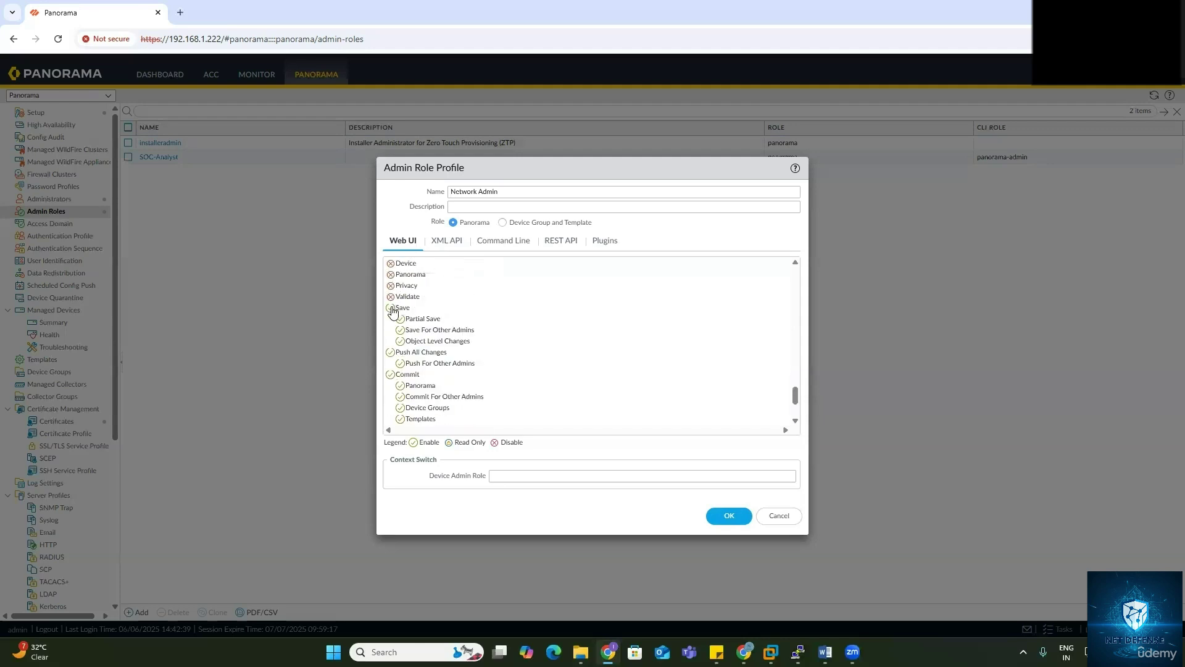
{"action": "left_click", "coordinate": [390, 308]}
{"action": "left_click", "coordinate": [390, 320]}
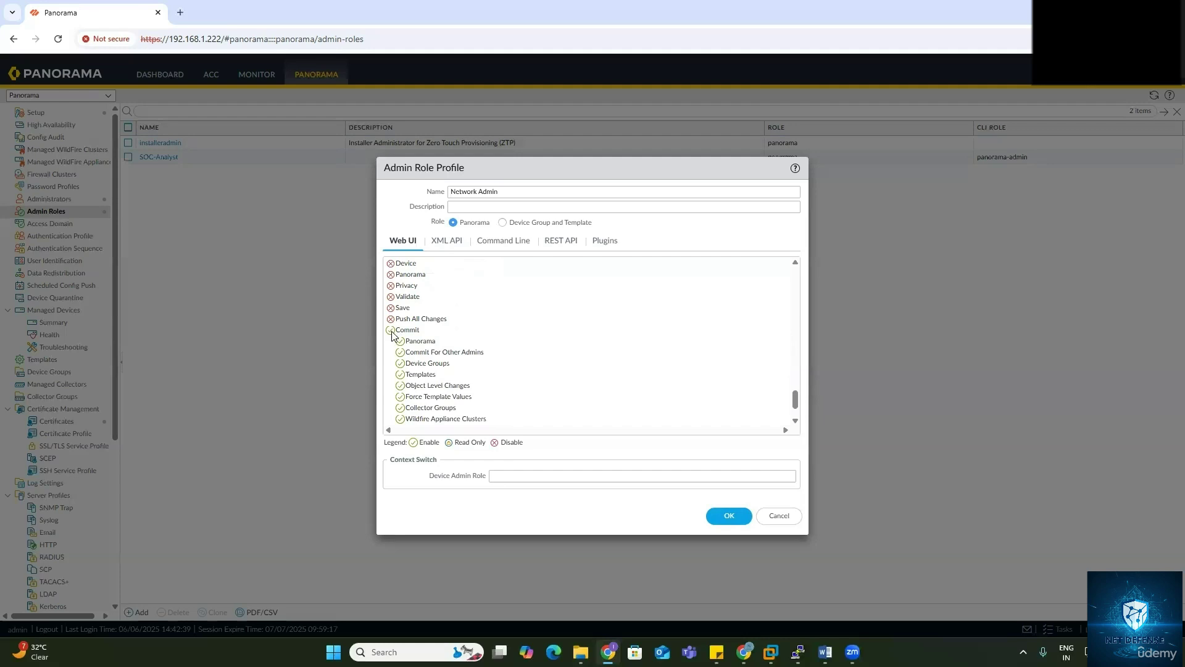
{"action": "left_click", "coordinate": [391, 320]}
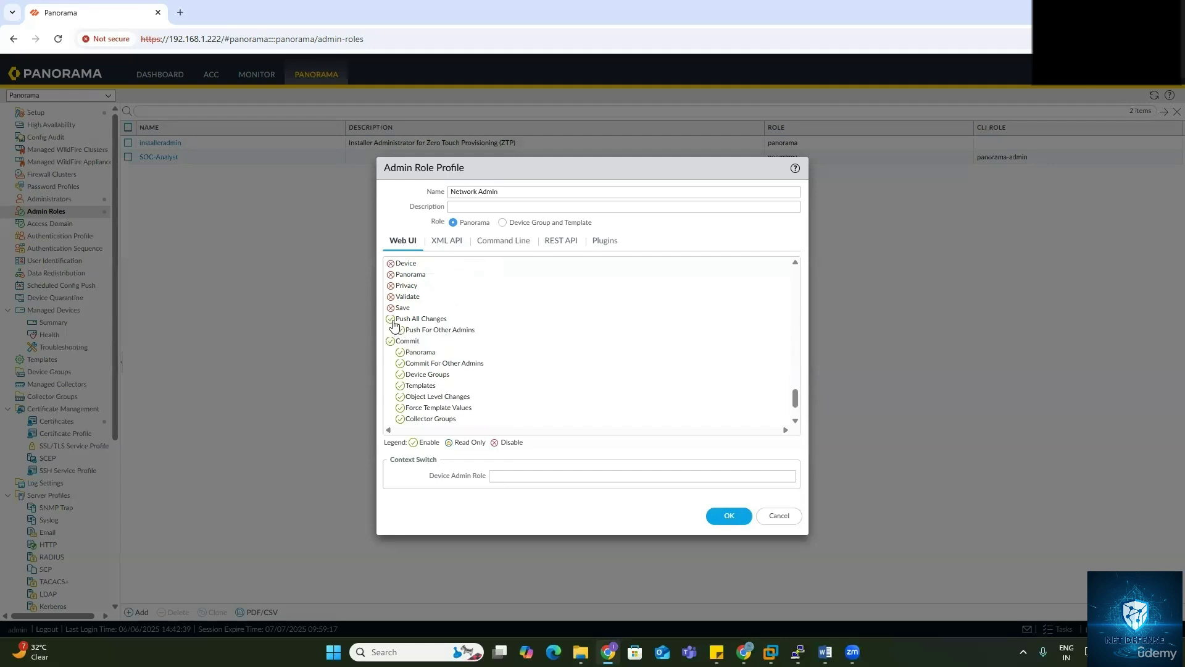
{"action": "left_click", "coordinate": [390, 319]}
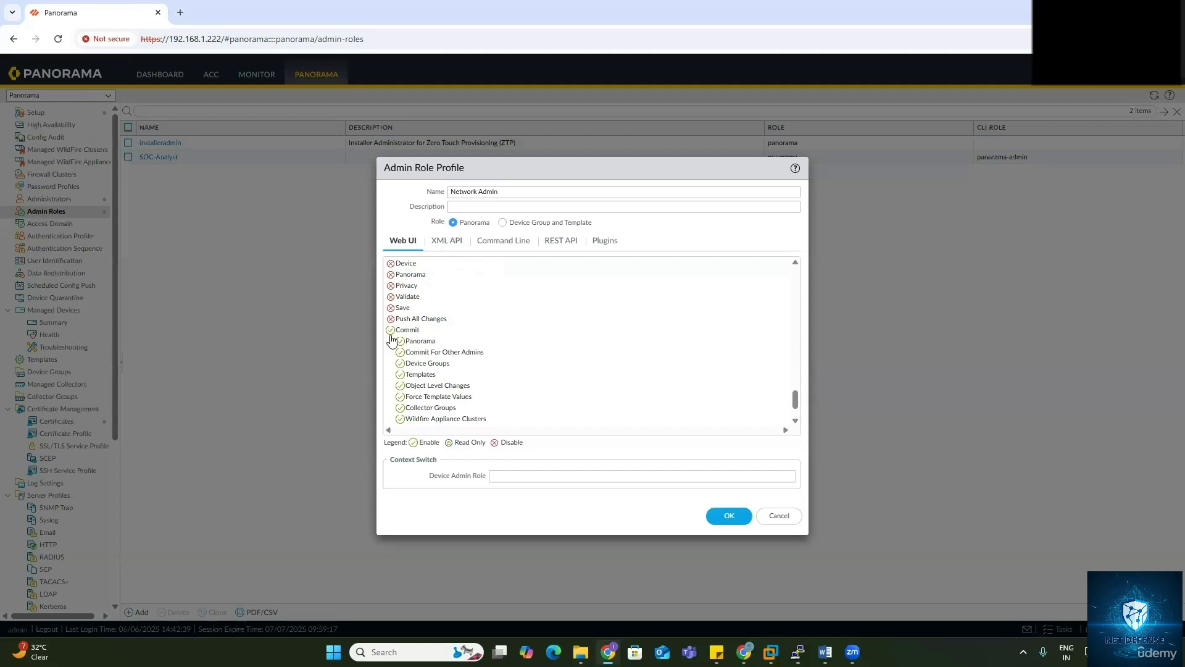
{"action": "scroll", "coordinate": [465, 374], "scroll_direction": "down", "scroll_amount": 1}
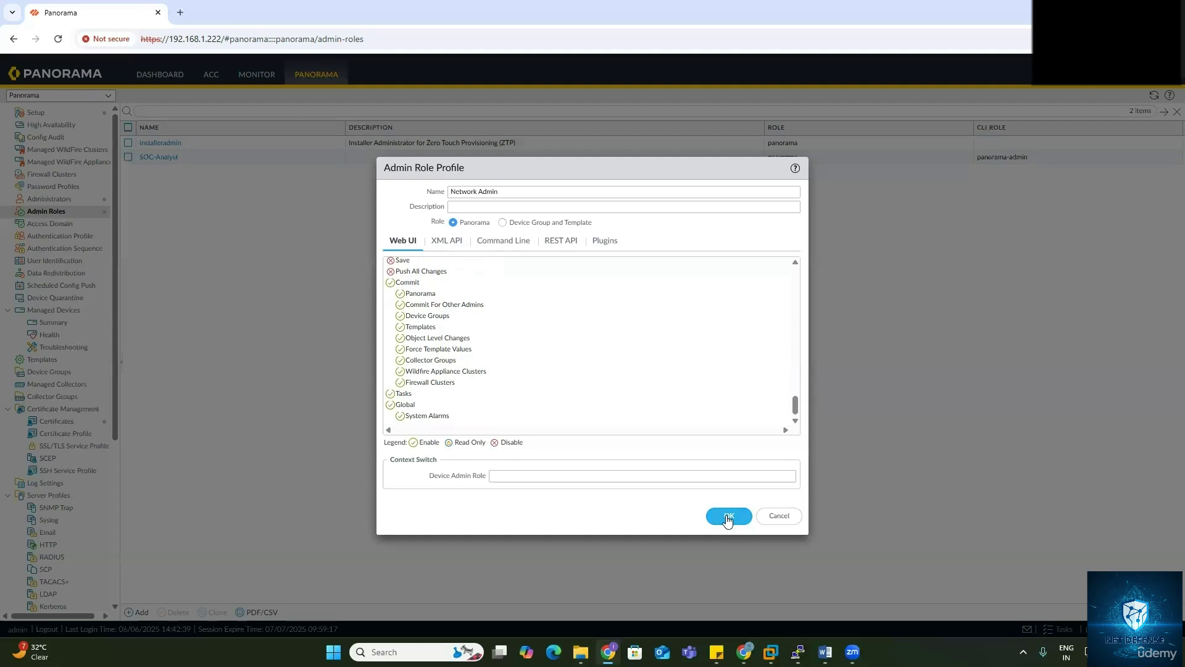
Step: Give Network Admin the superuser command-line role and save the profile
{"action": "left_click", "coordinate": [515, 244]}
{"action": "left_click", "coordinate": [442, 262]}
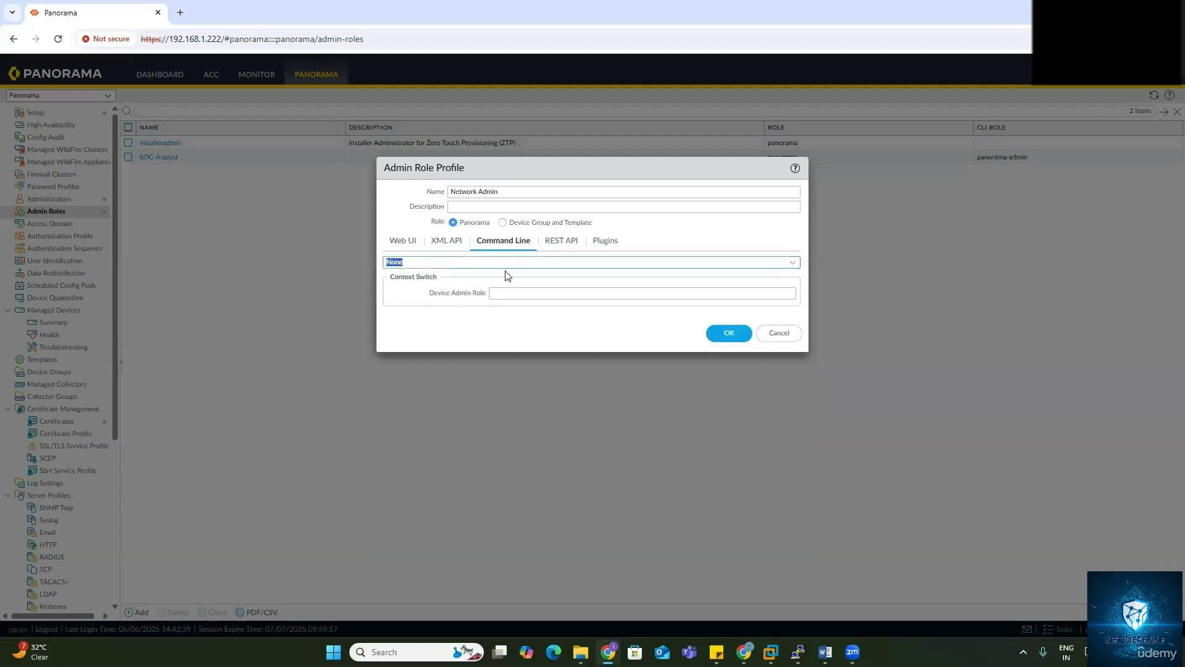
{"action": "left_click", "coordinate": [794, 263]}
{"action": "left_click", "coordinate": [406, 292]}
{"action": "left_click", "coordinate": [727, 334]}
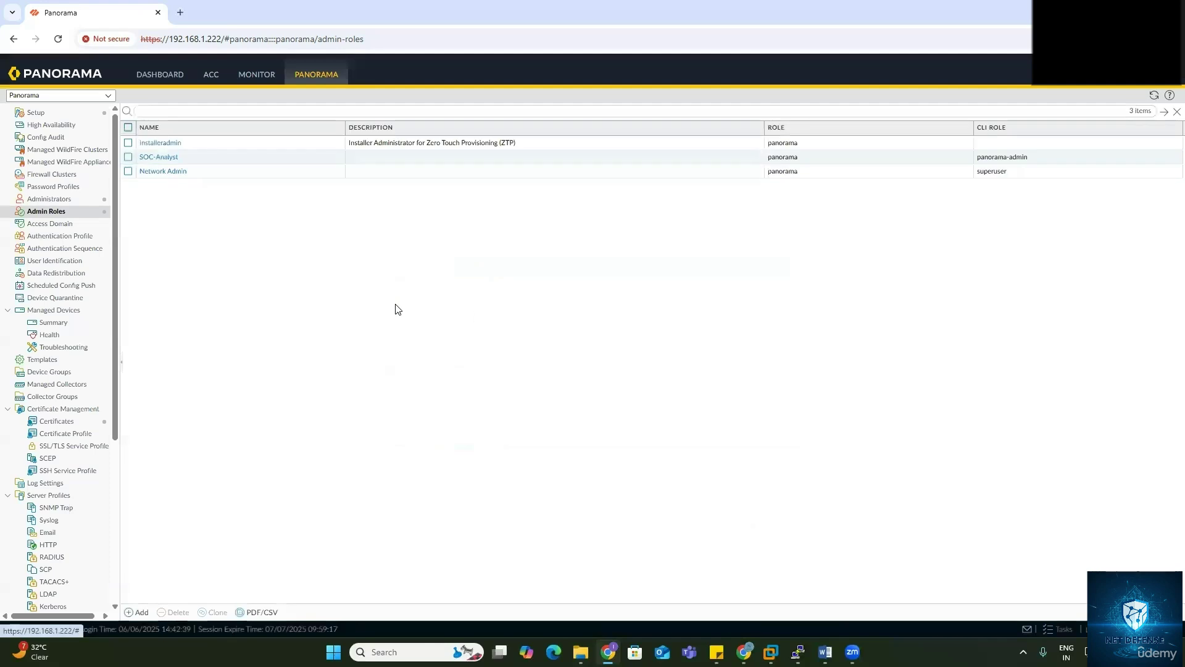
Step: Commit the admin role changes to Panorama and close the commit status report
{"action": "left_click", "coordinate": [1063, 86]}
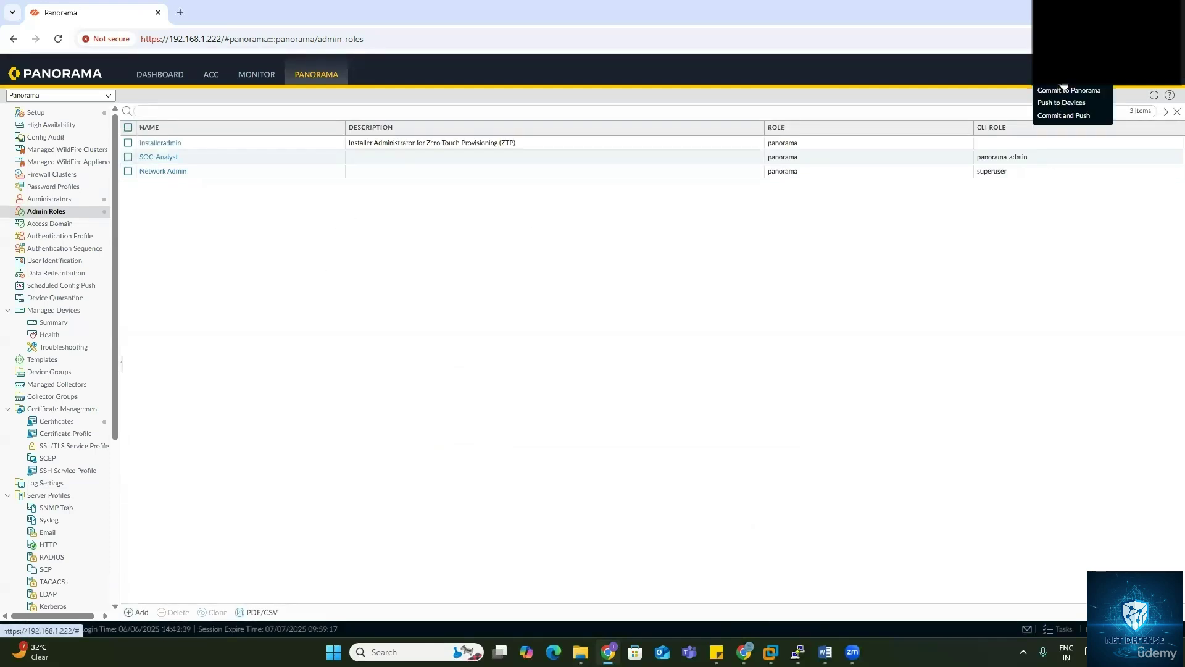
{"action": "left_click", "coordinate": [1066, 91]}
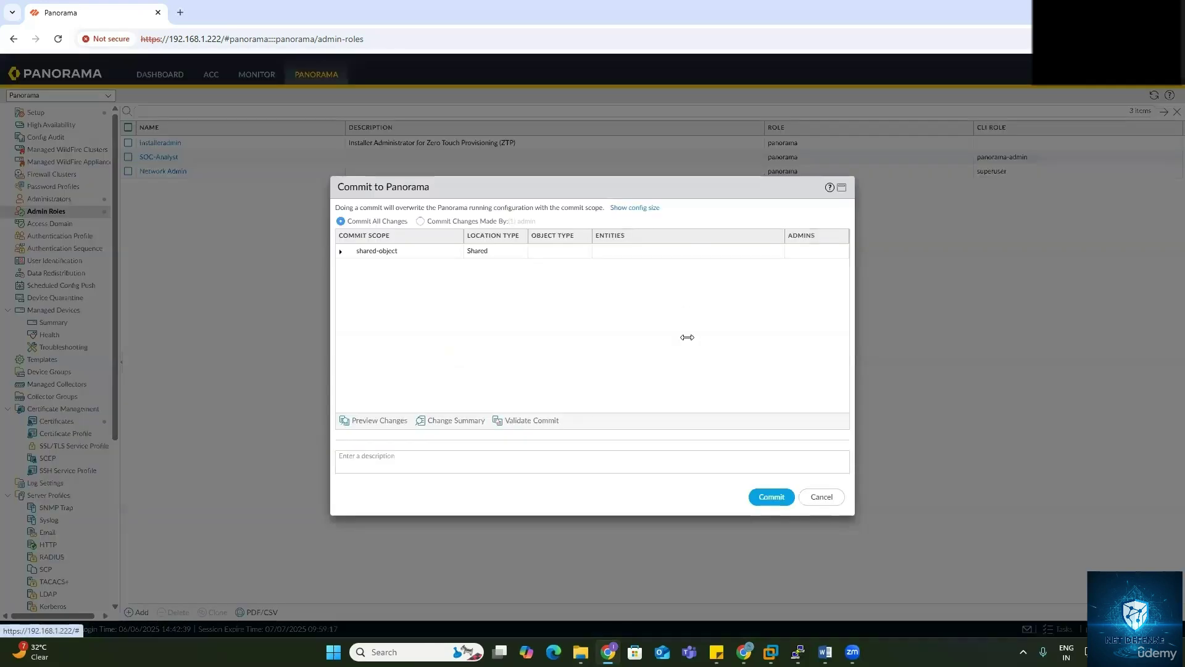
{"action": "left_click", "coordinate": [770, 498]}
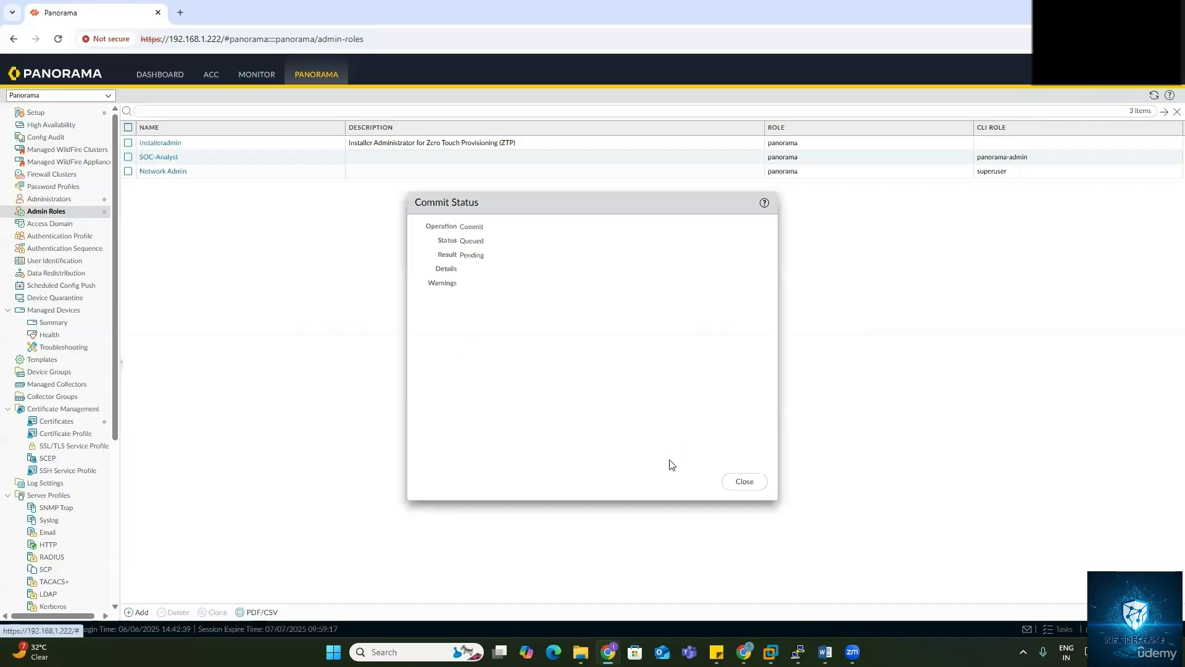
{"action": "left_click", "coordinate": [743, 481]}
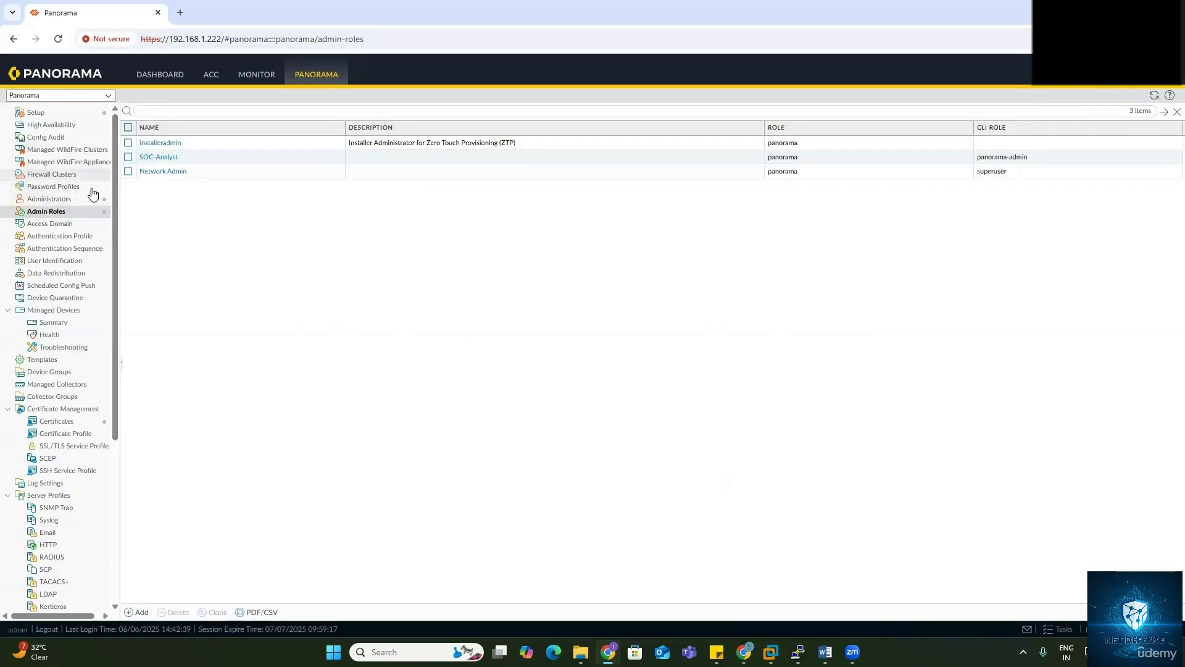
Step: Add a new administrator account, entering the administrator's name and the account password twice
{"action": "left_click", "coordinate": [60, 199]}
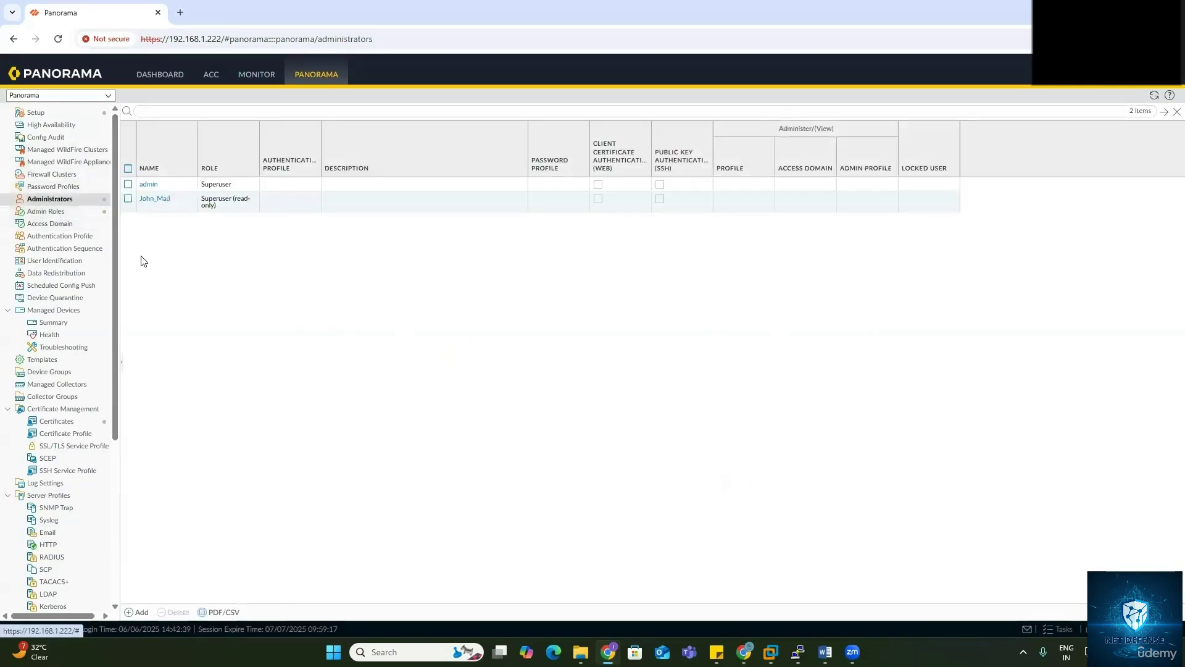
{"action": "left_click", "coordinate": [137, 612]}
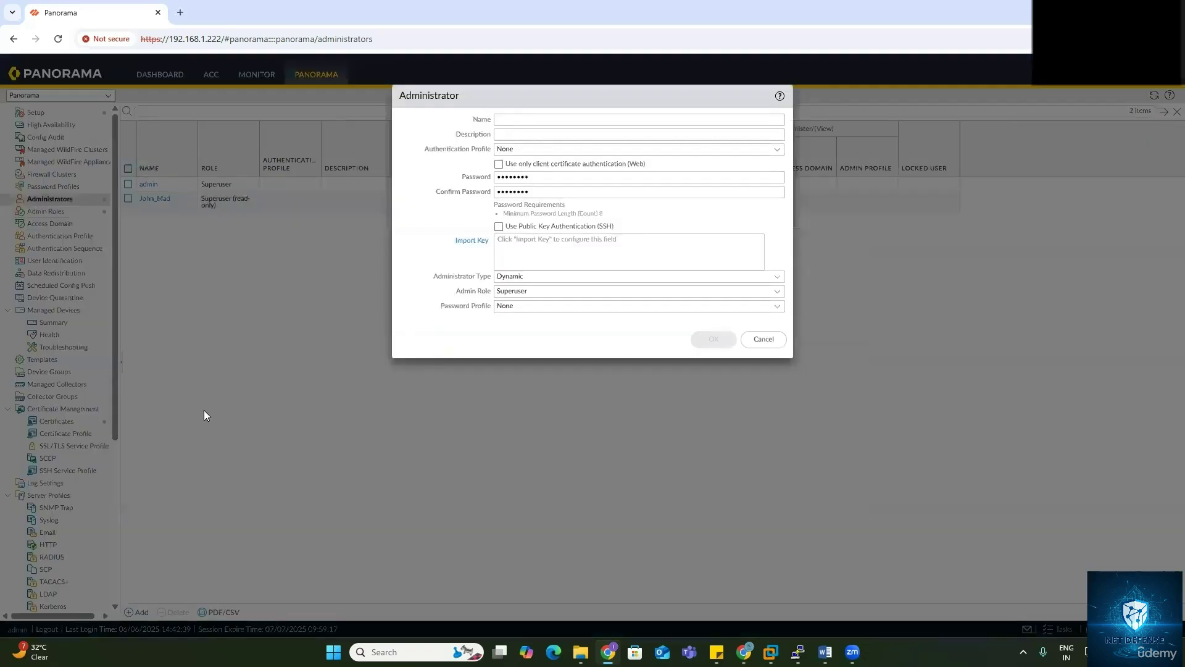
{"action": "left_click", "coordinate": [520, 119]}
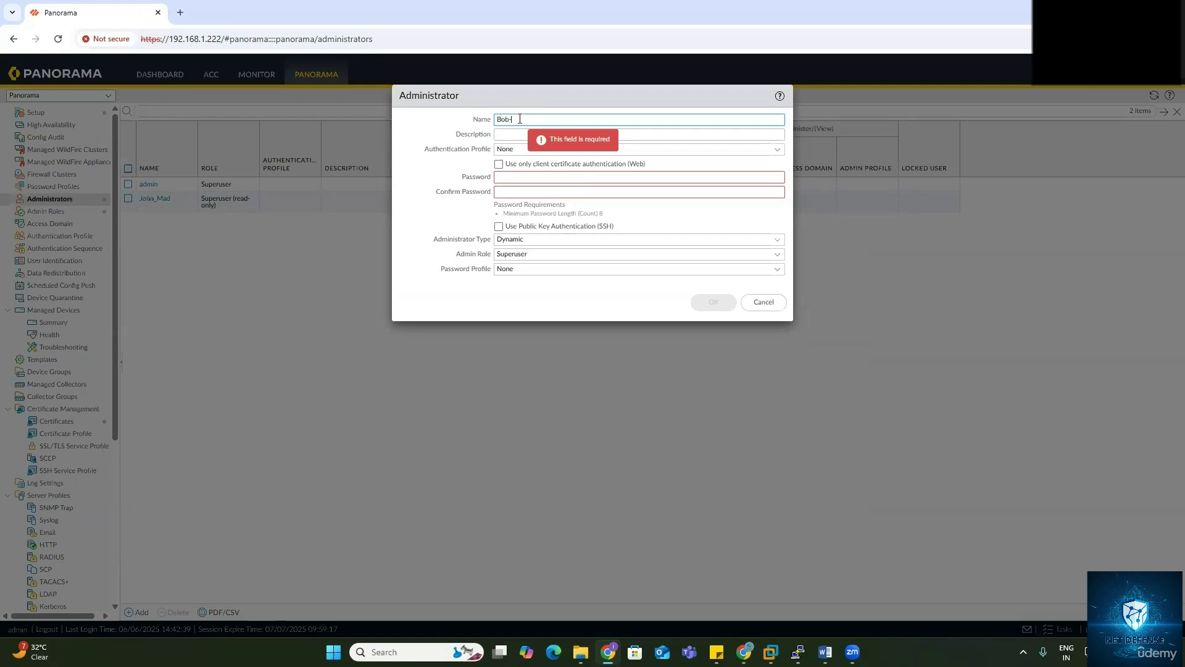
{"action": "type", "text": "Bob-Network-Admin"}
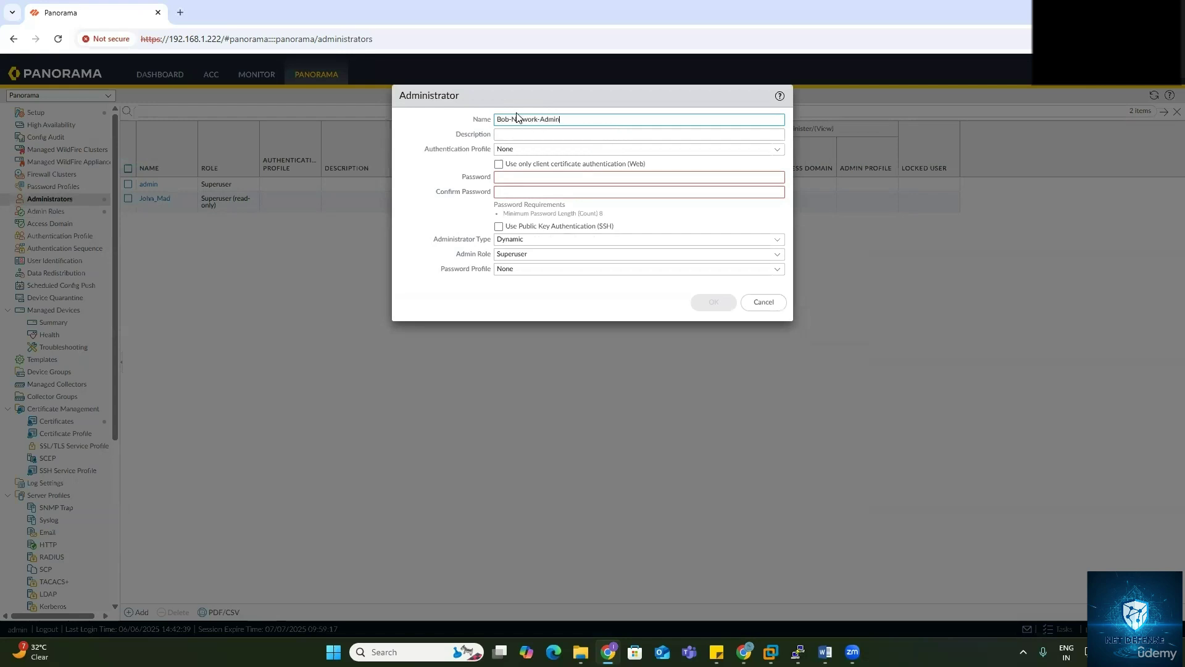
{"action": "left_click_drag", "start_coordinate": [508, 119], "coordinate": [601, 114]}
{"action": "key", "text": "BackSpace"}
{"action": "left_click", "coordinate": [570, 178]}
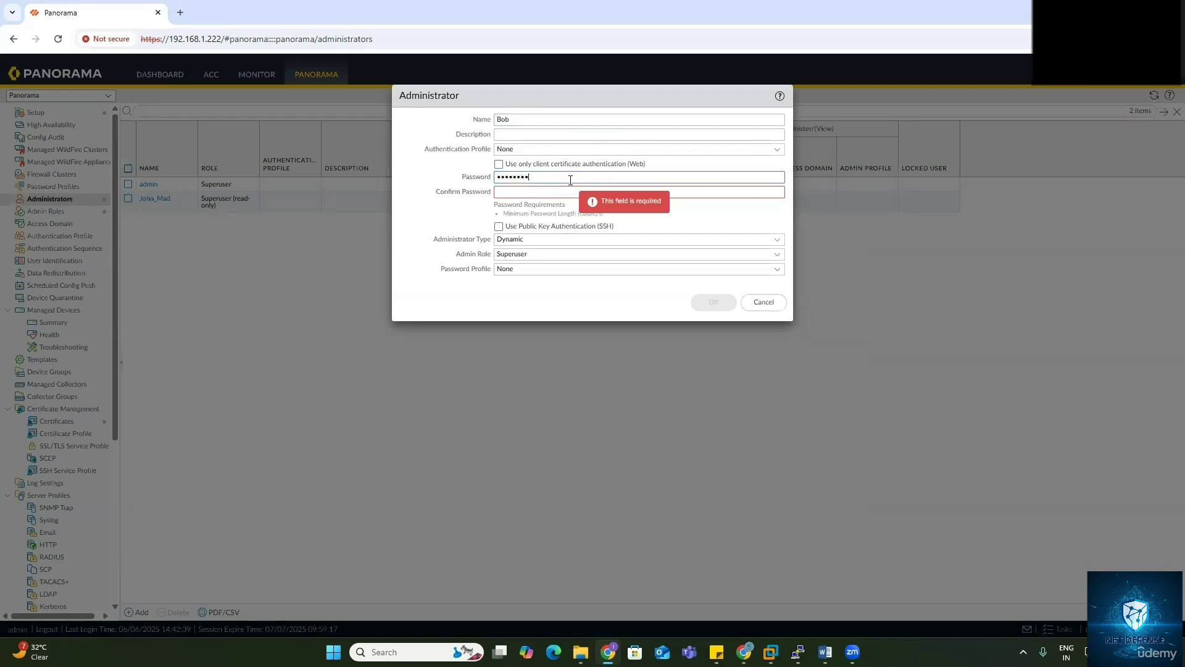
{"action": "left_click", "coordinate": [566, 191]}
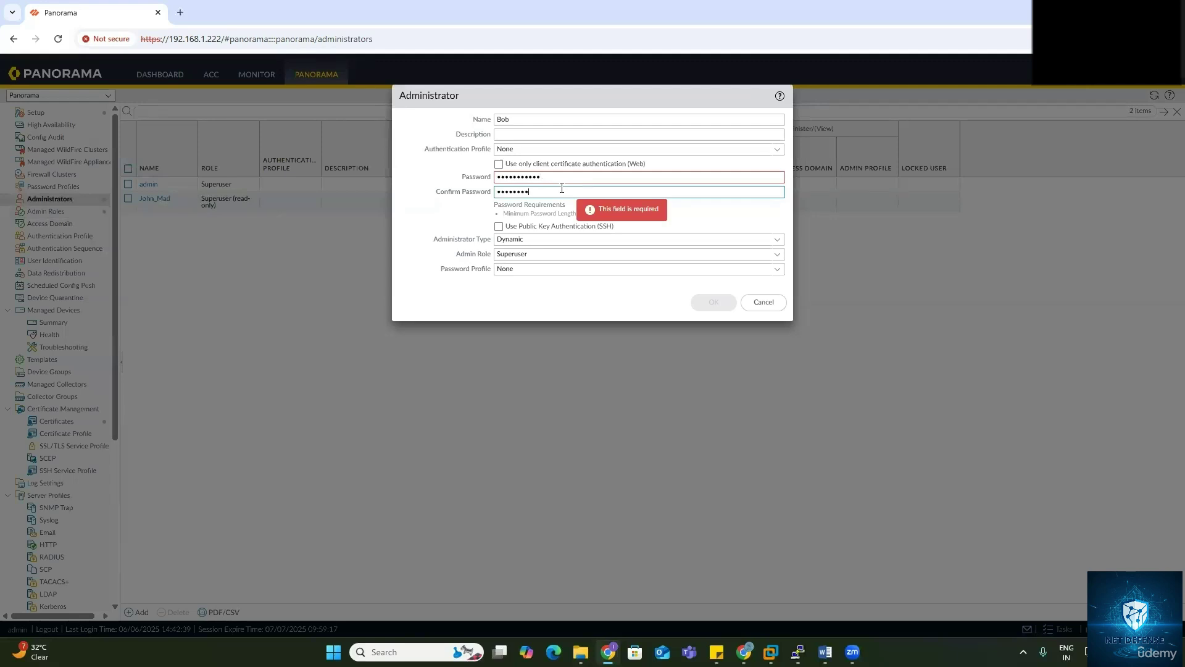
{"action": "type", "text": "1"}
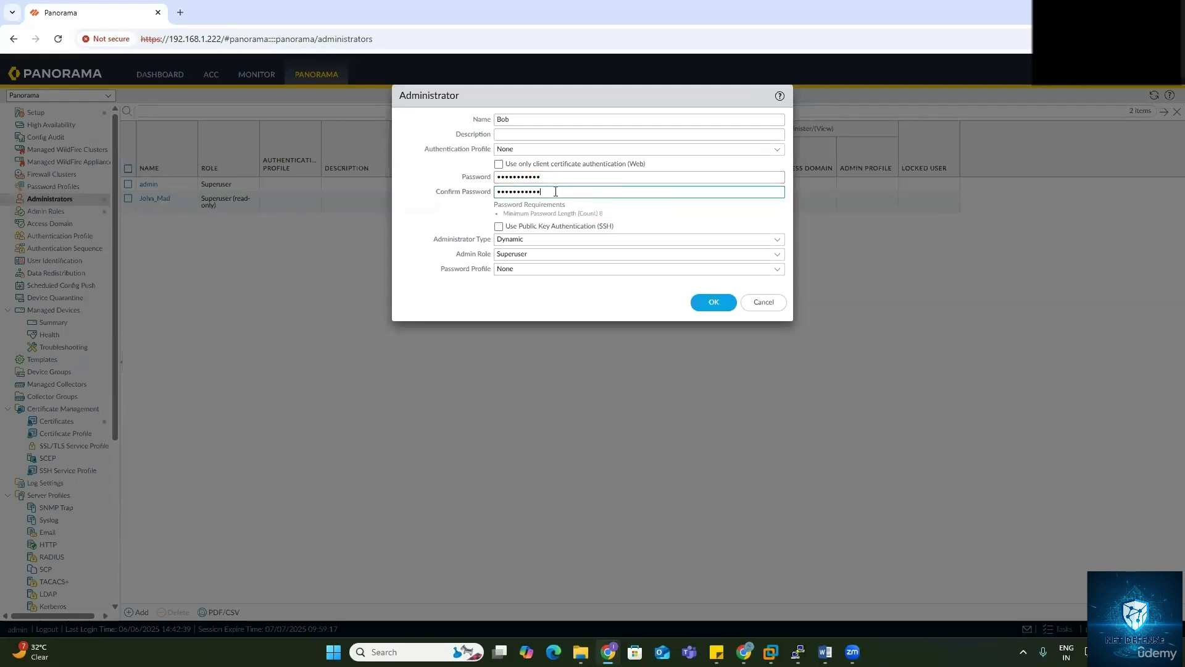
Step: Make the account a Custom Panorama Admin with the Network Admin profile and save it
{"action": "left_click", "coordinate": [773, 238]}
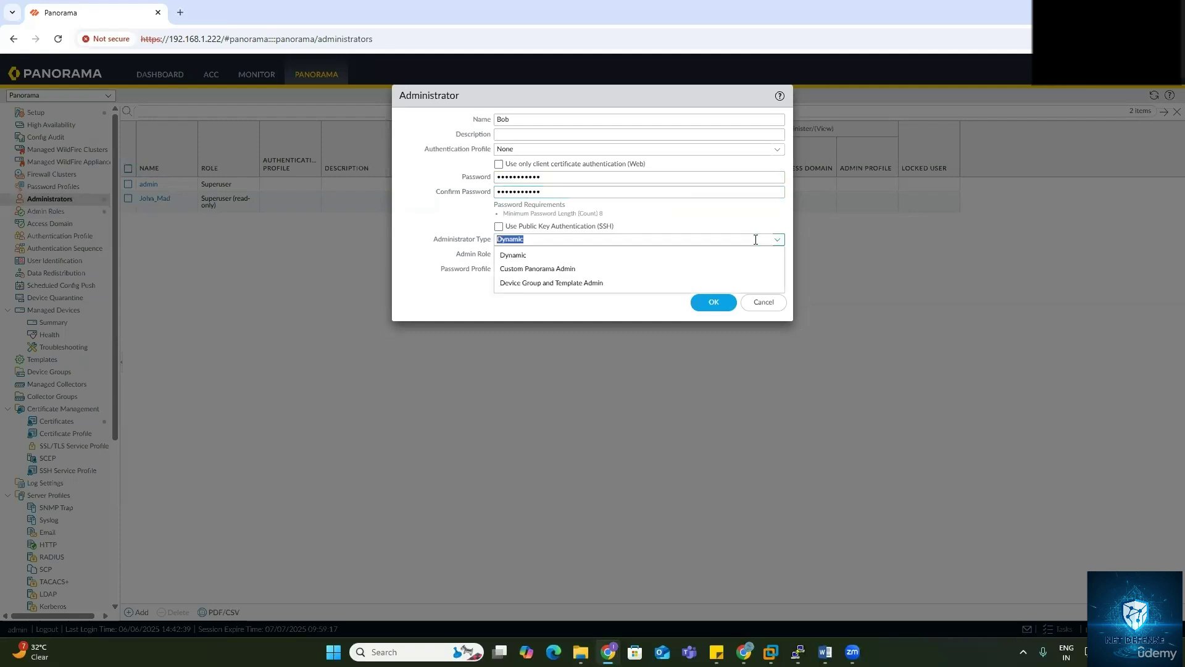
{"action": "left_click", "coordinate": [549, 265]}
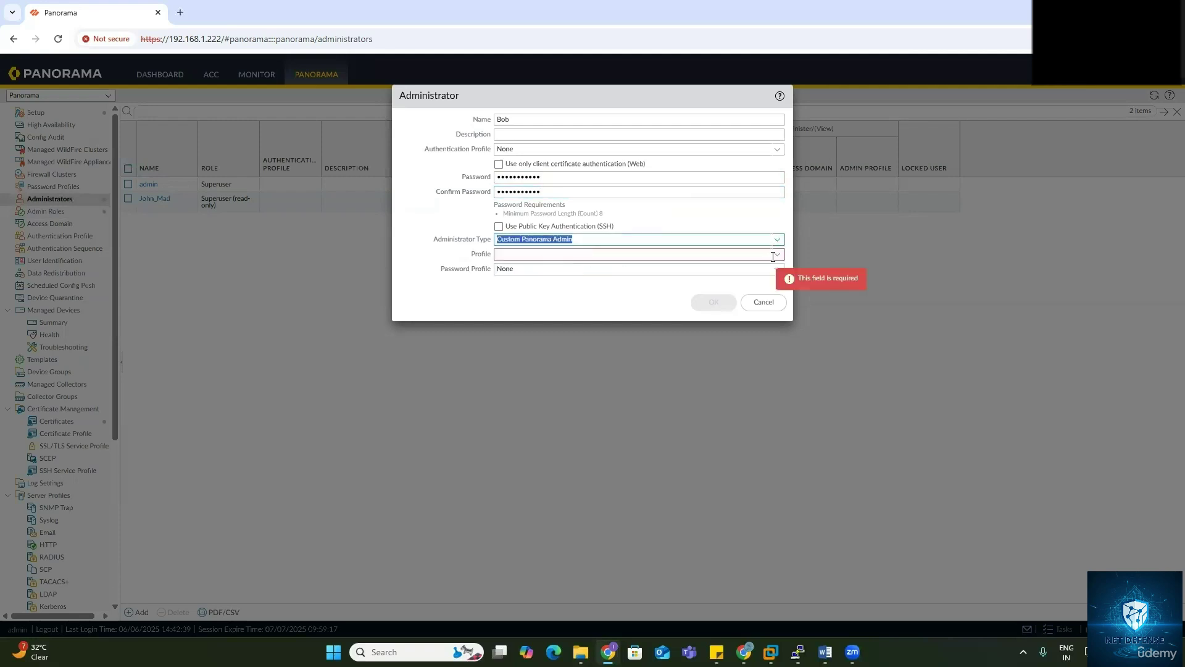
{"action": "left_click", "coordinate": [714, 256]}
{"action": "left_click", "coordinate": [525, 283]}
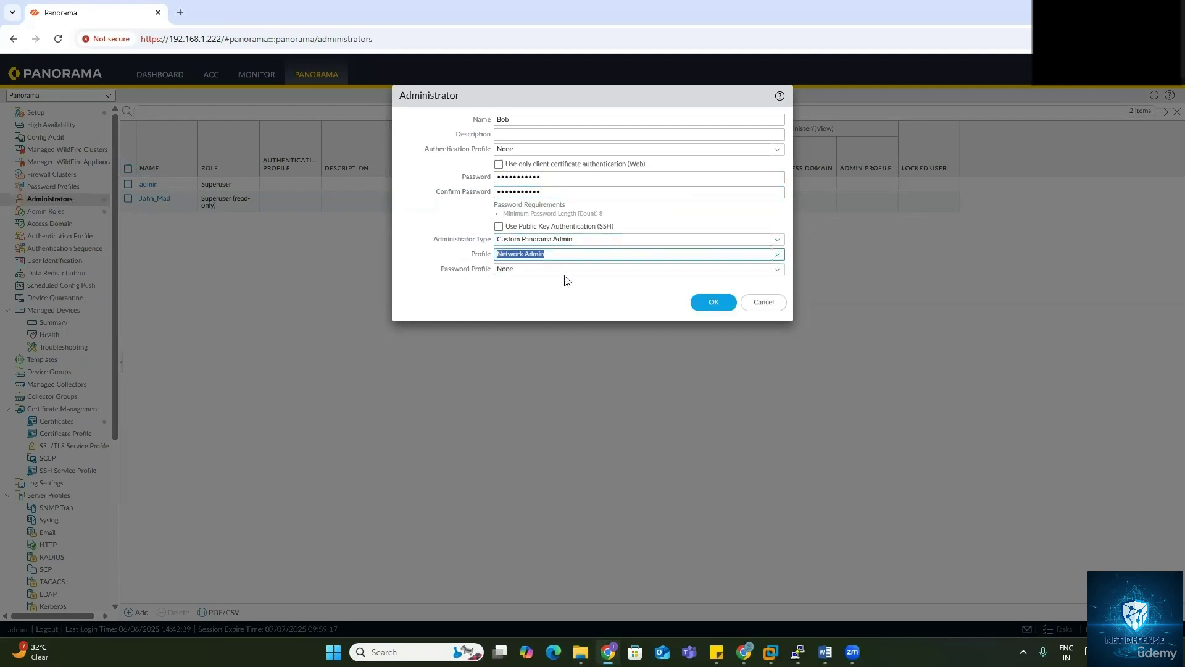
{"action": "left_click", "coordinate": [537, 285]}
{"action": "left_click", "coordinate": [709, 302]}
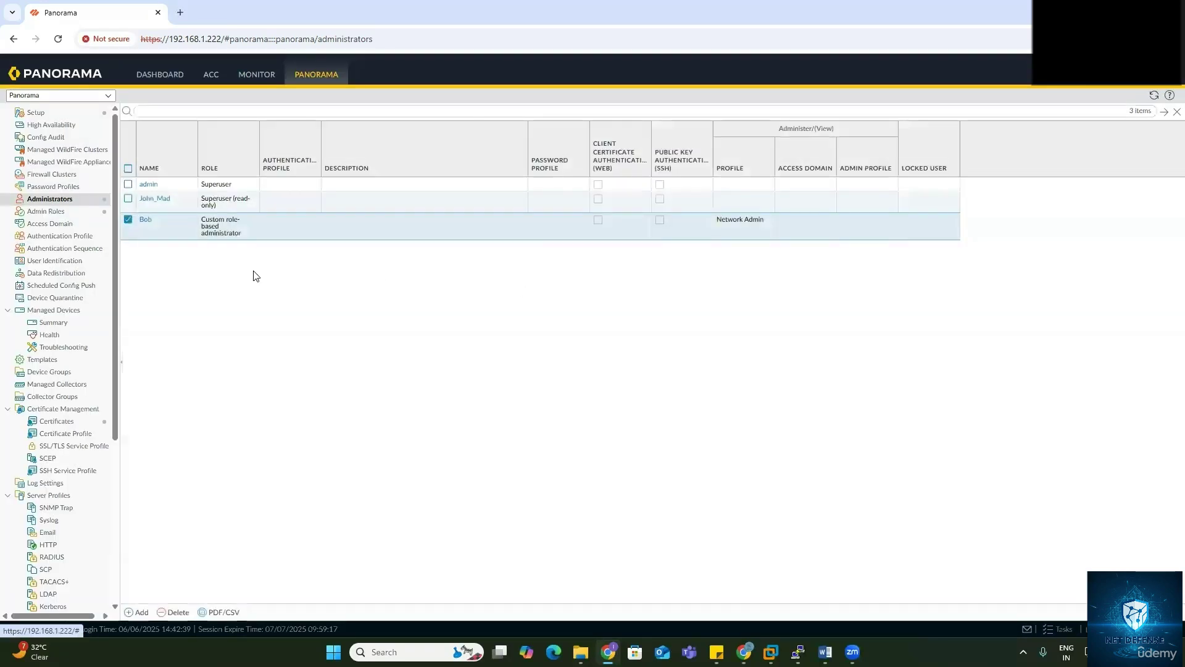
Step: Start a new administrator account and enter its name and password
{"action": "left_click", "coordinate": [139, 611]}
{"action": "left_click", "coordinate": [530, 119]}
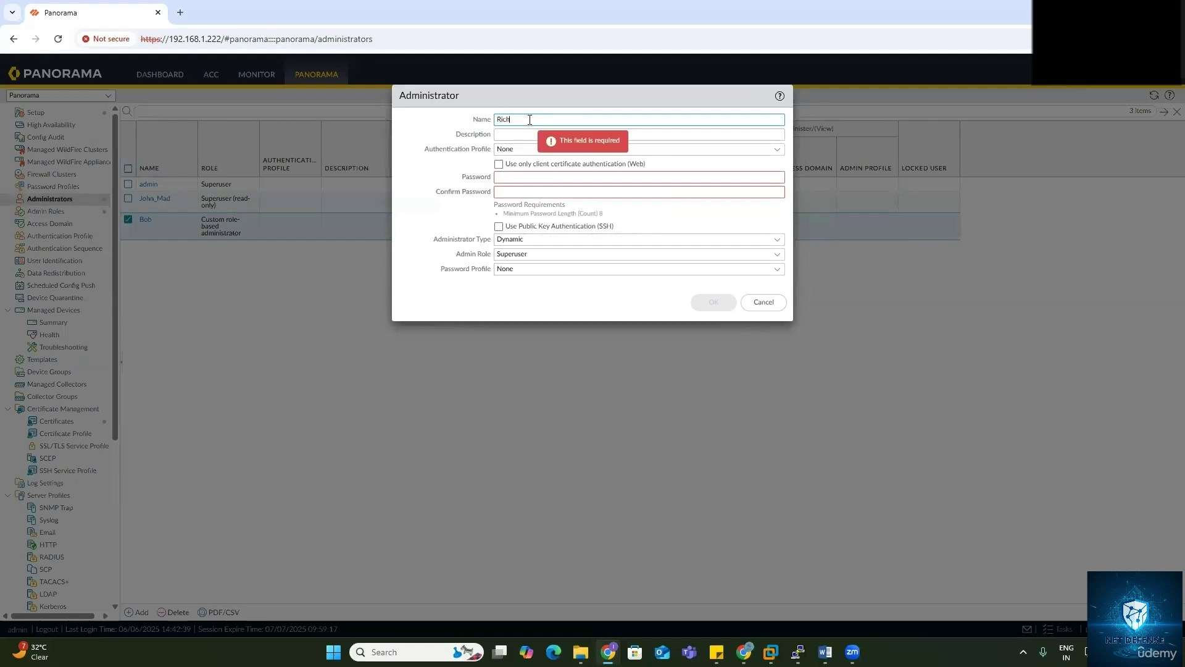
{"action": "left_click", "coordinate": [536, 178]}
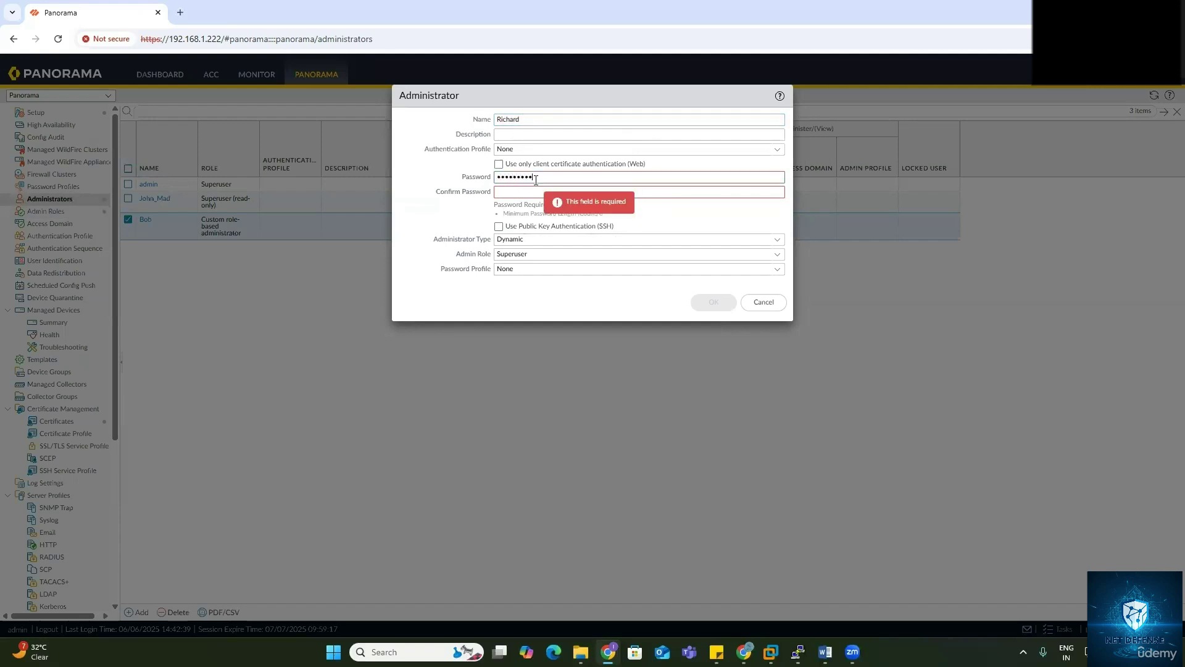
{"action": "left_click", "coordinate": [529, 189]}
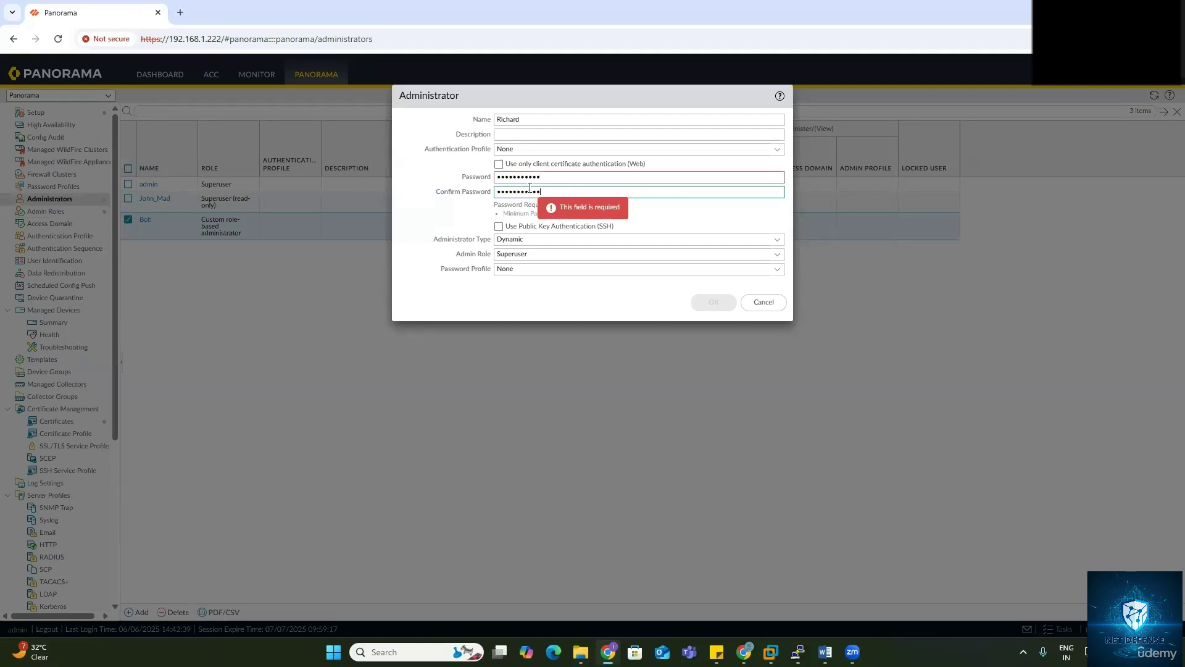
Step: Set the administrator type to Custom Panorama Admin with the SOC-Analyst role profile
{"action": "left_click", "coordinate": [777, 240]}
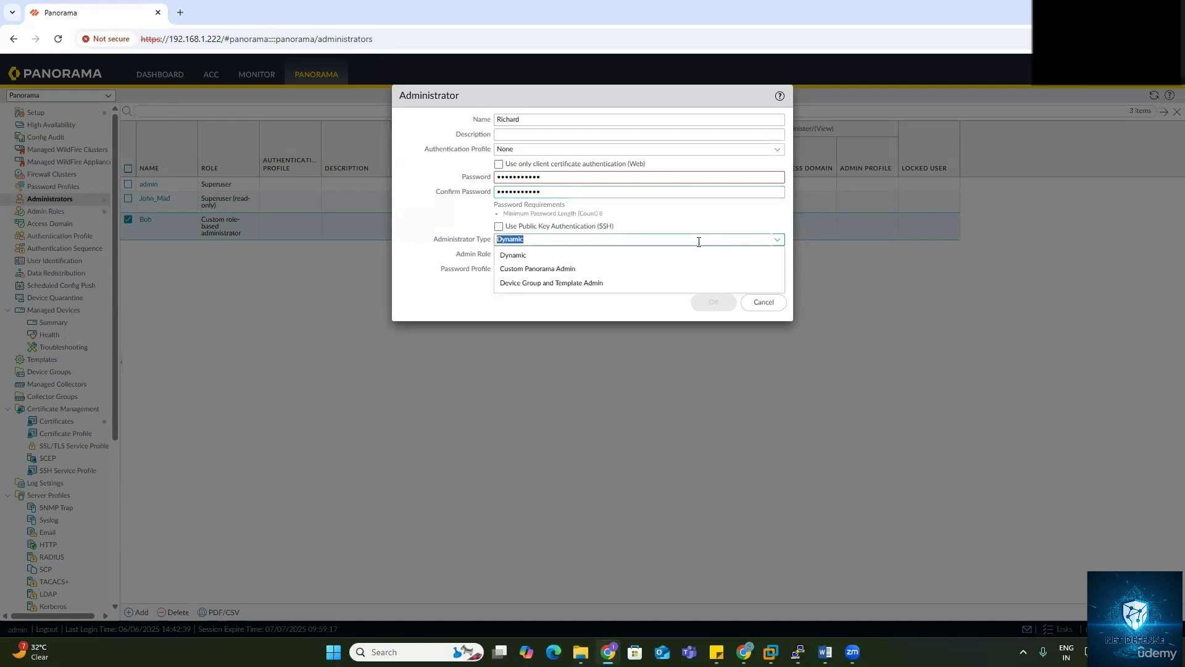
{"action": "left_click", "coordinate": [577, 270]}
{"action": "left_click", "coordinate": [777, 255]}
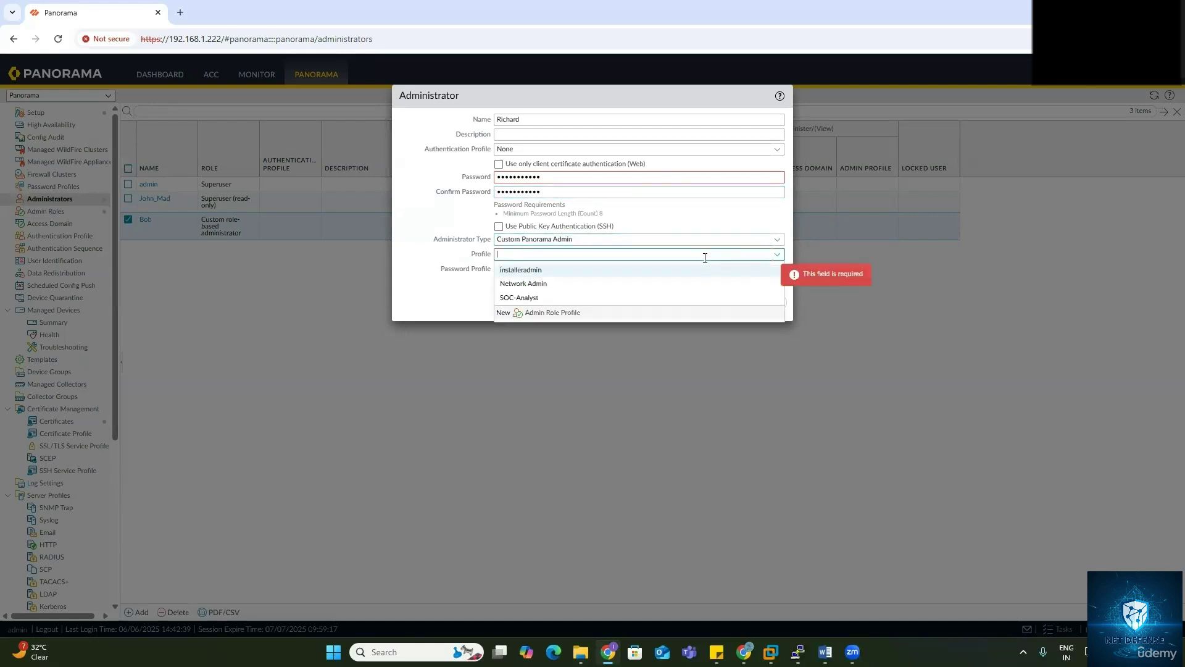
{"action": "left_click", "coordinate": [543, 299]}
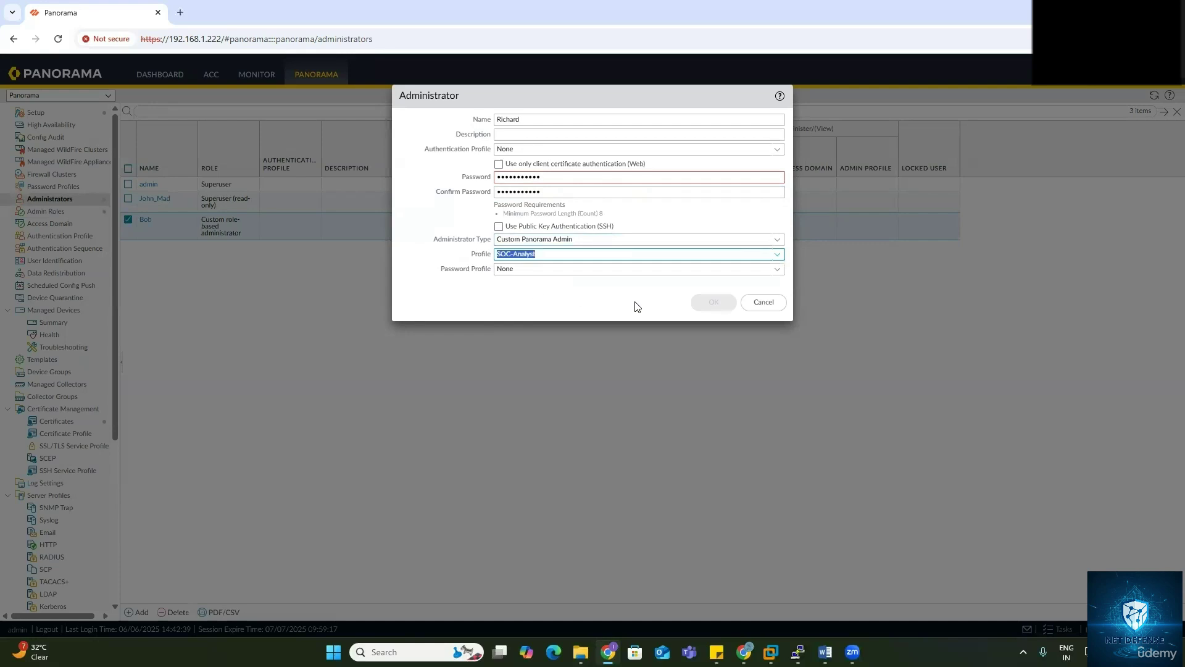
{"action": "left_click", "coordinate": [619, 301]}
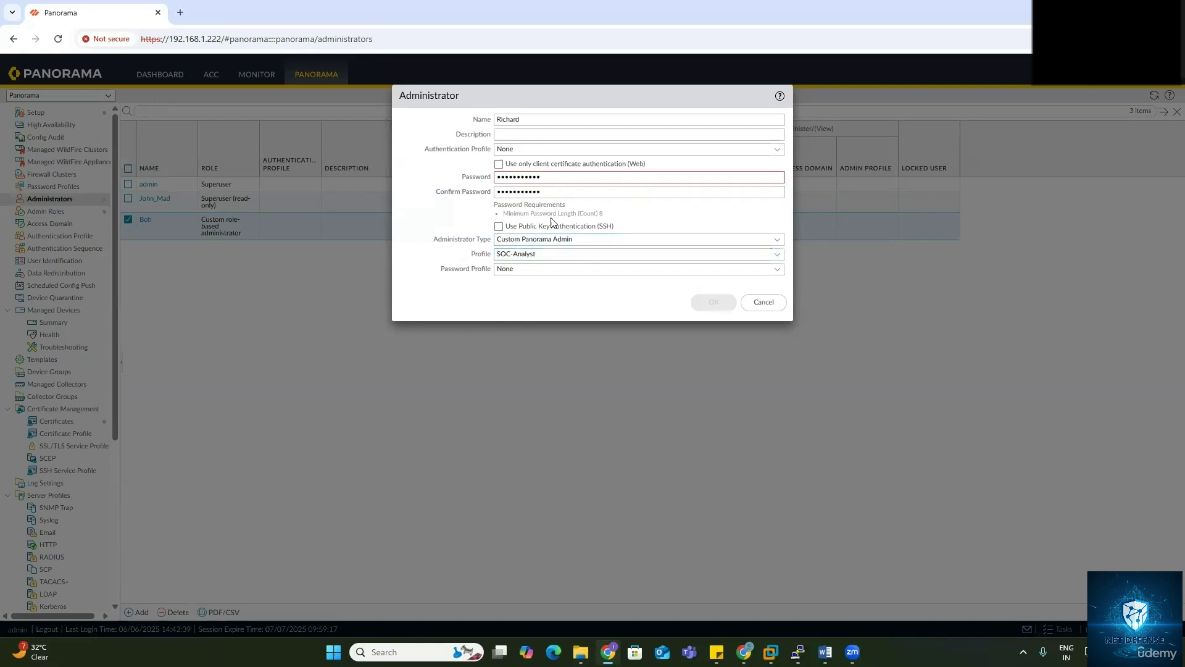
Step: Re-enter the password and its confirmation, then save the second administrator account
{"action": "double_click", "coordinate": [500, 176]}
{"action": "type", "text": "P"}
{"action": "double_click", "coordinate": [553, 191]}
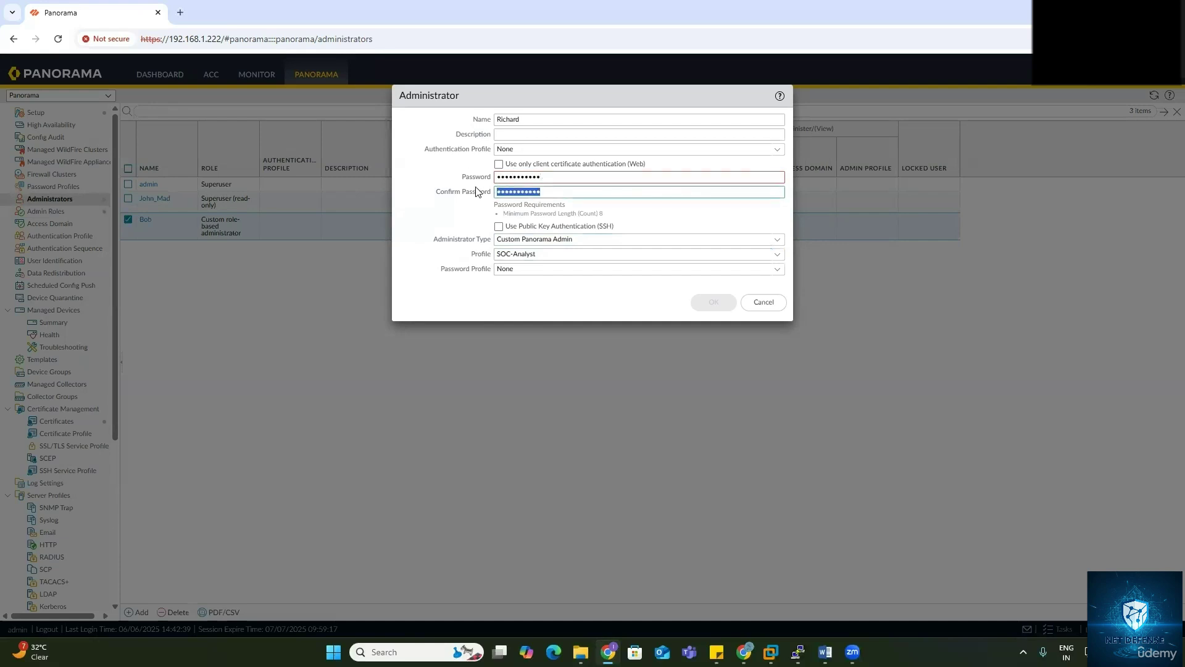
{"action": "type", "text": "P1"}
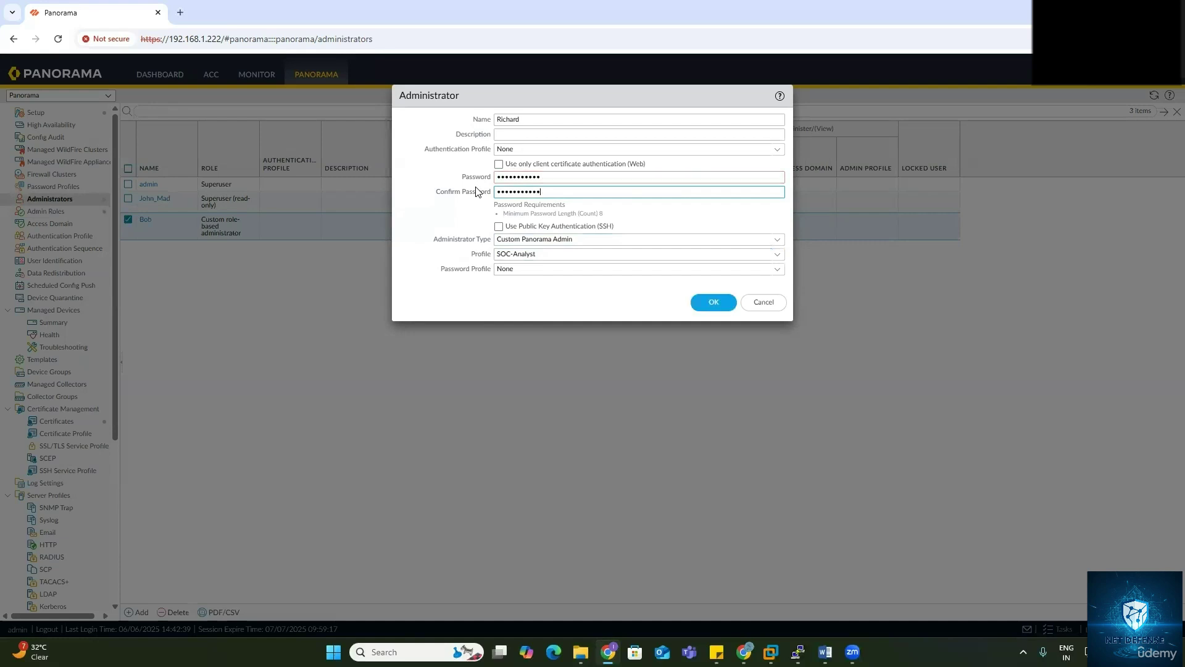
{"action": "left_click", "coordinate": [713, 302]}
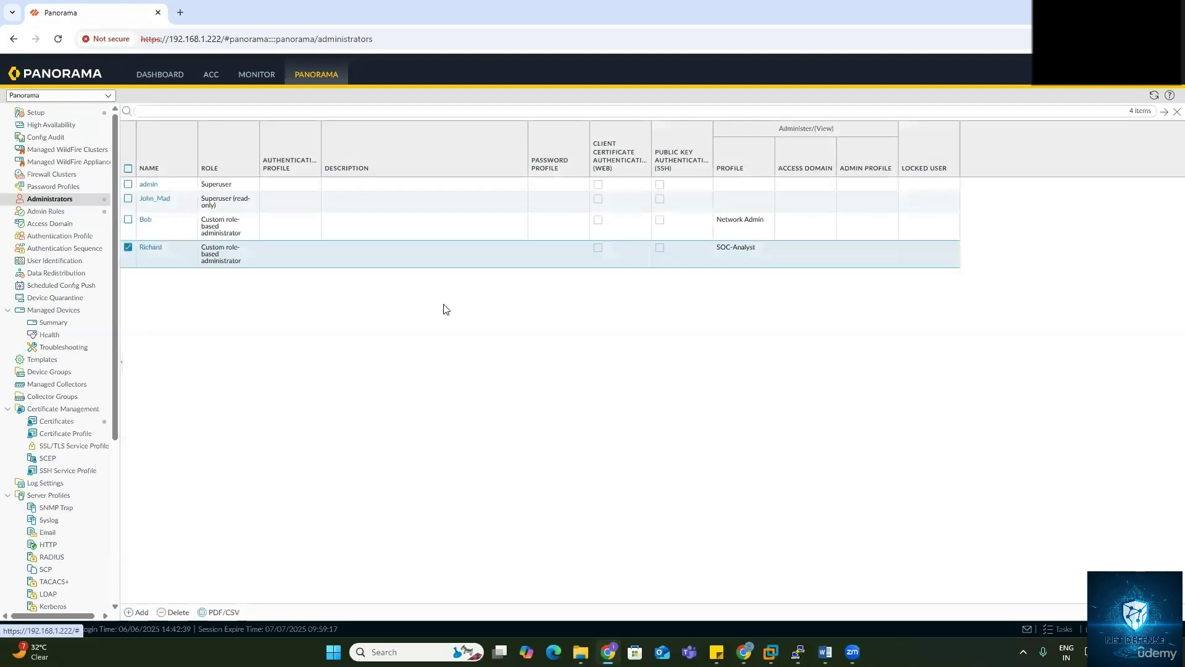
Step: Commit the two new administrator accounts to Panorama, then go to the browser menu
{"action": "left_click", "coordinate": [1069, 83]}
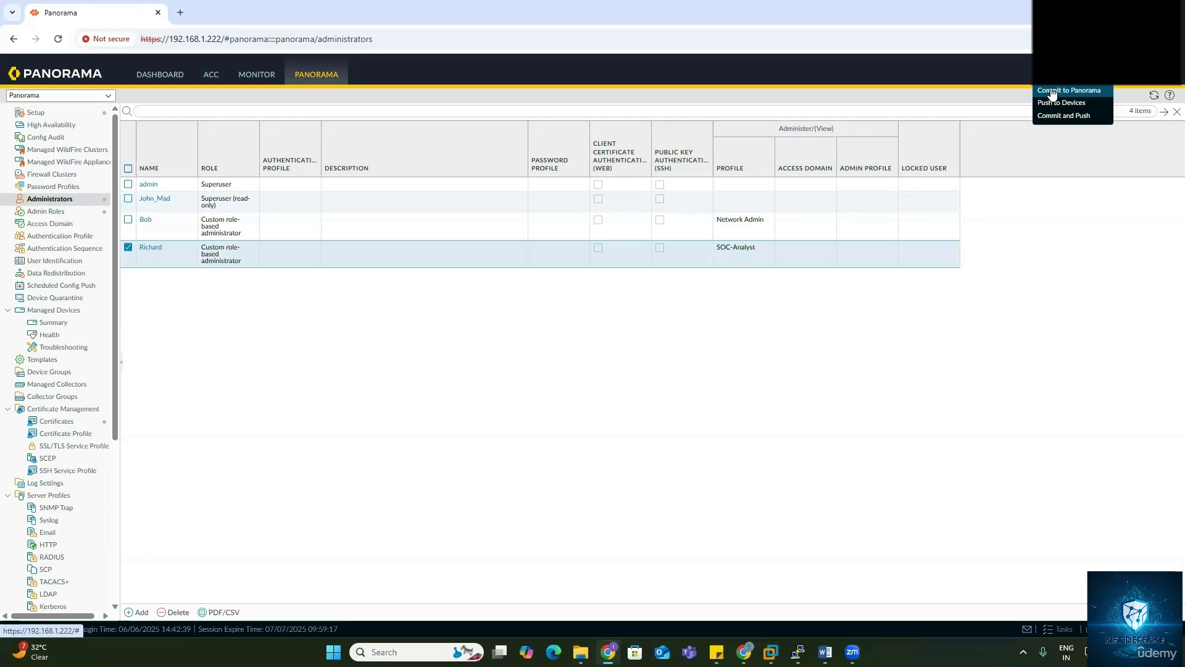
{"action": "left_click", "coordinate": [1052, 91]}
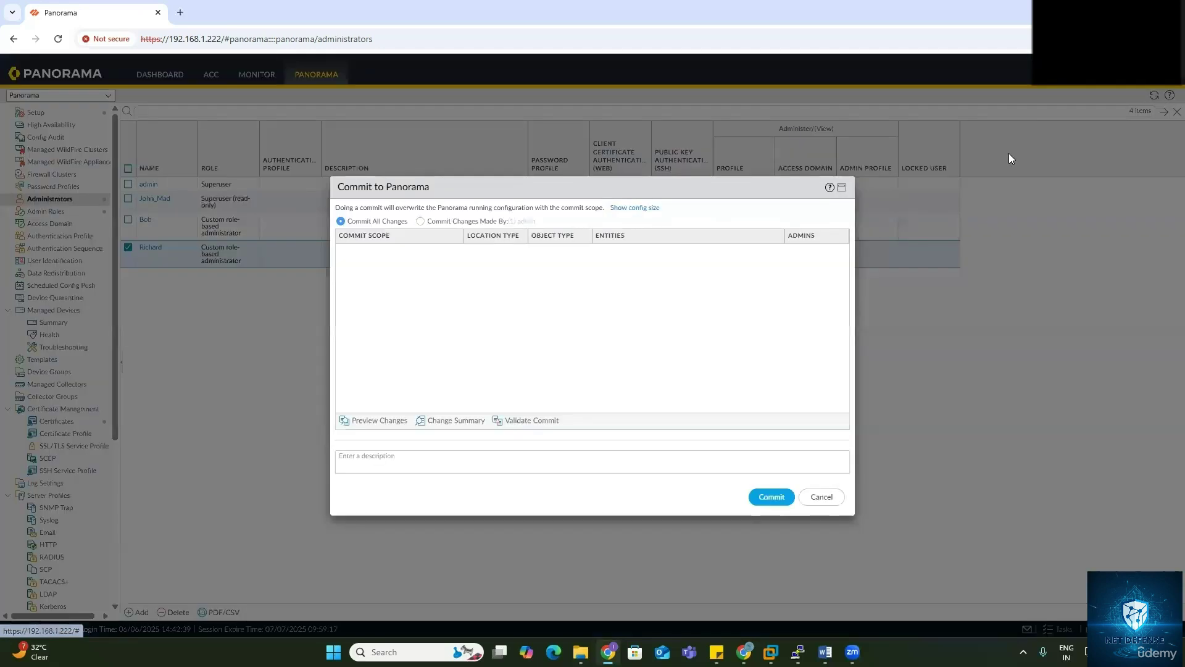
{"action": "left_click", "coordinate": [769, 504]}
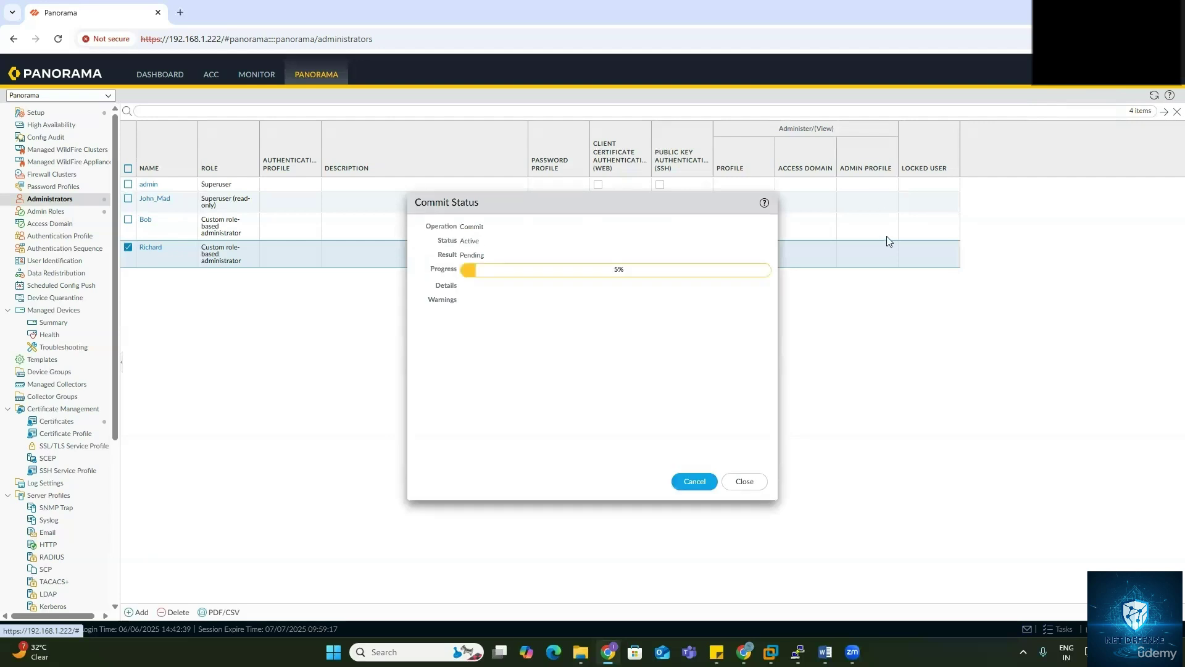
{"action": "left_click", "coordinate": [1171, 39]}
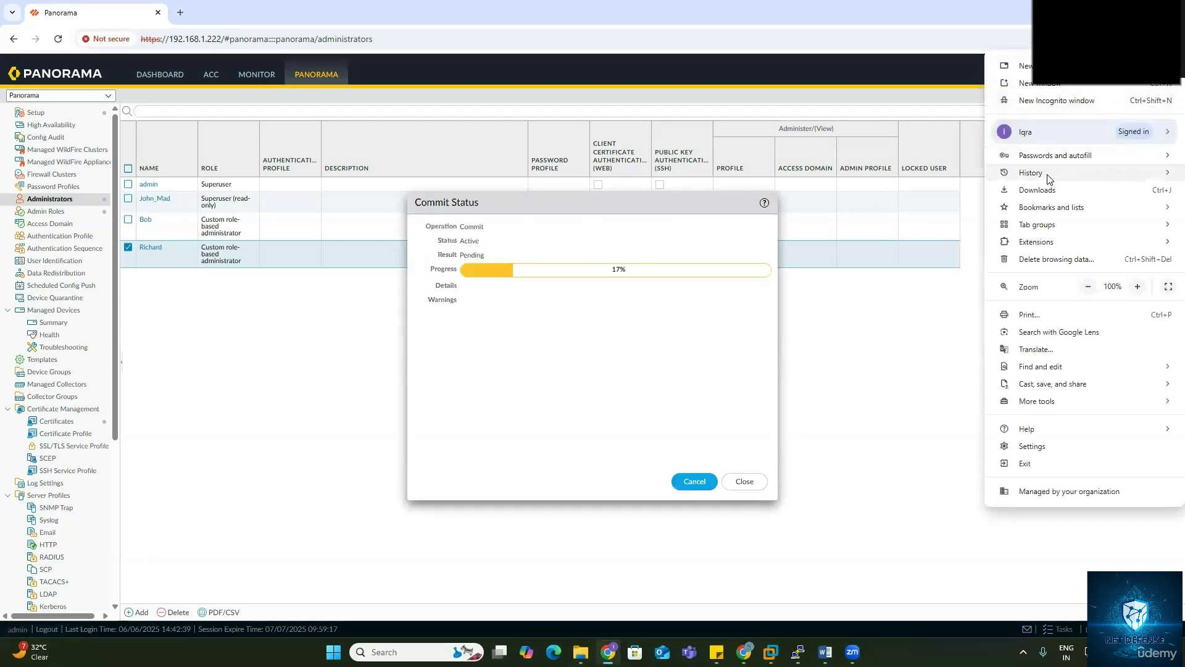
Step: Open a private browsing window and load the login page at 192.168.1.222
{"action": "left_click", "coordinate": [1053, 102]}
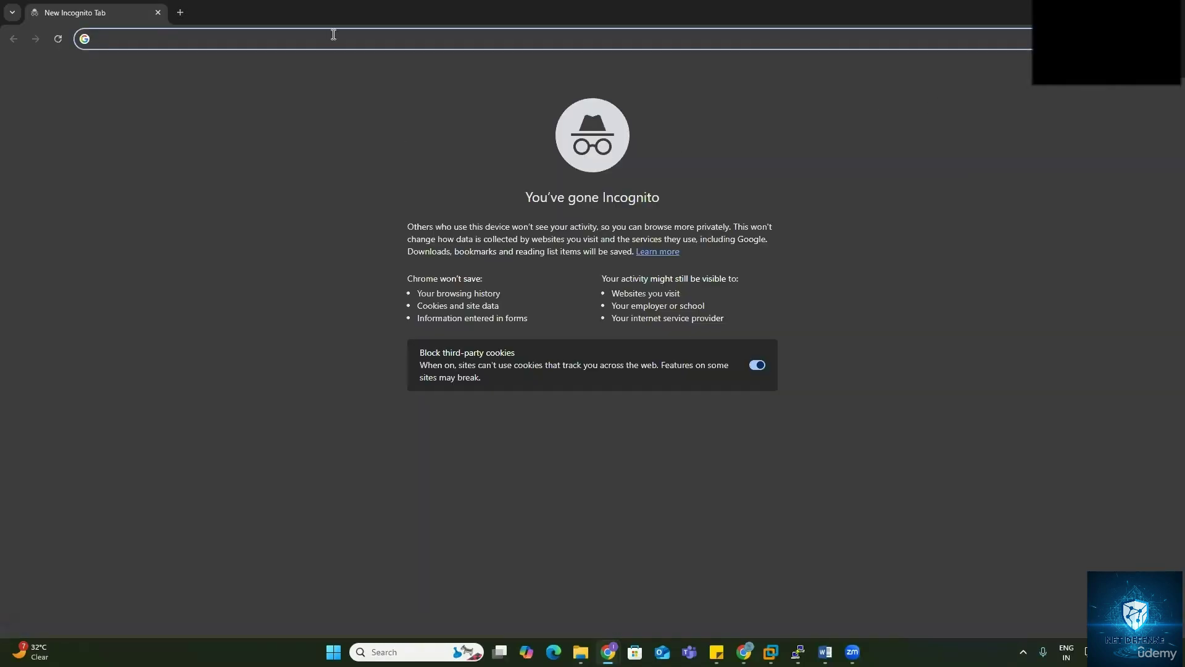
{"action": "type", "text": "192.168"}
{"action": "type", "text": ".1.222"}
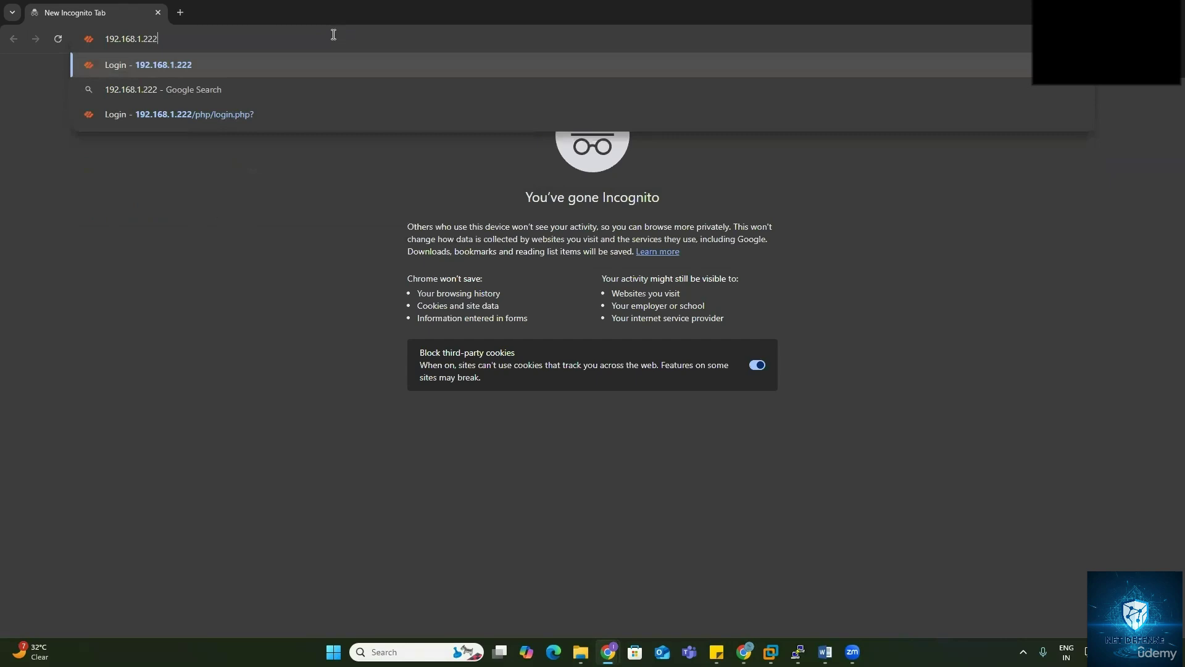
{"action": "key", "text": "Return"}
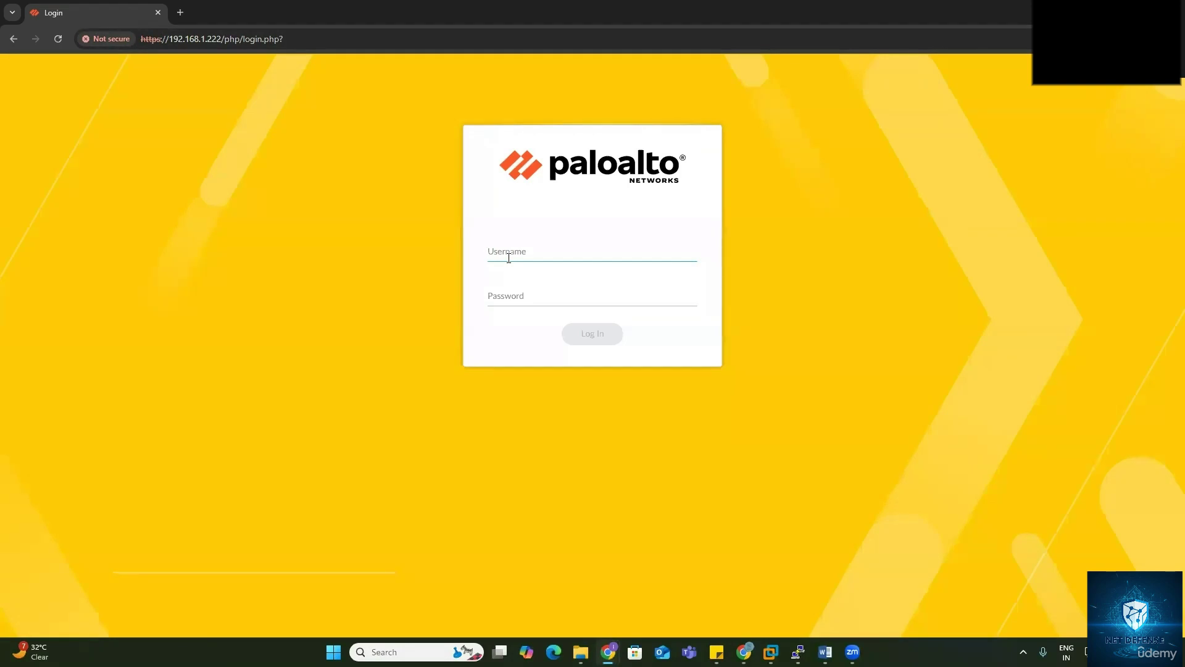
Step: Try signing in twice with the new administrator's username and password; both attempts are rejected
{"action": "type", "text": "bob"}
{"action": "key", "text": "Tab"}
{"action": "type", "text": "•••••••"}
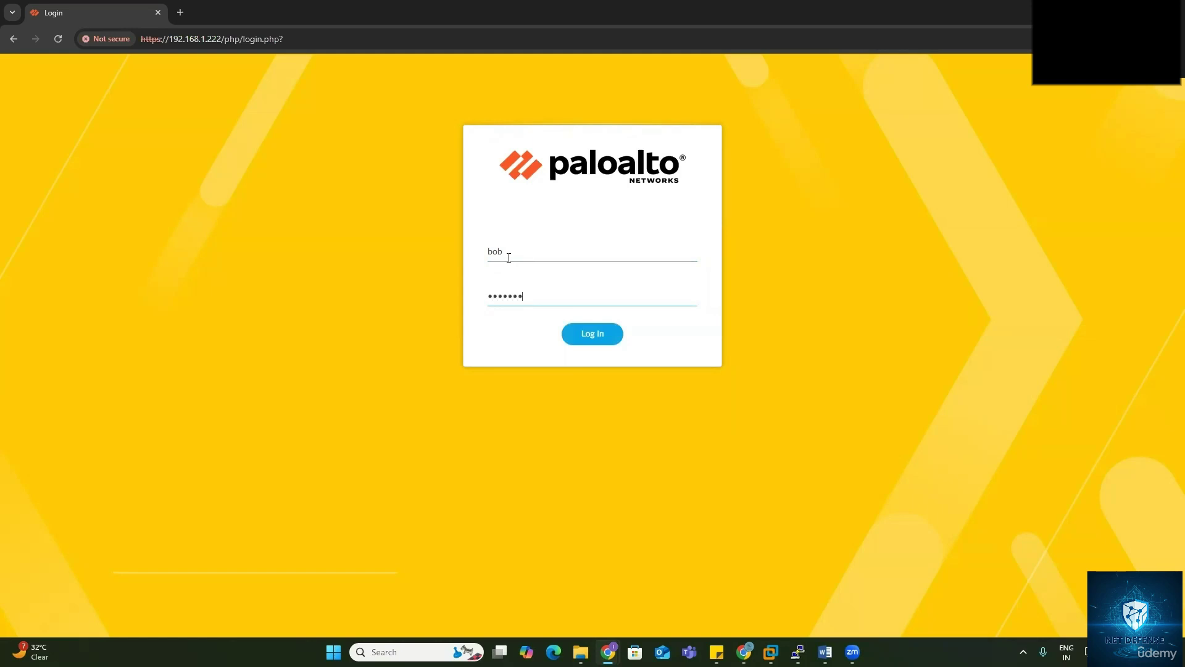
{"action": "type", "text": "•••"}
{"action": "key", "text": "Return"}
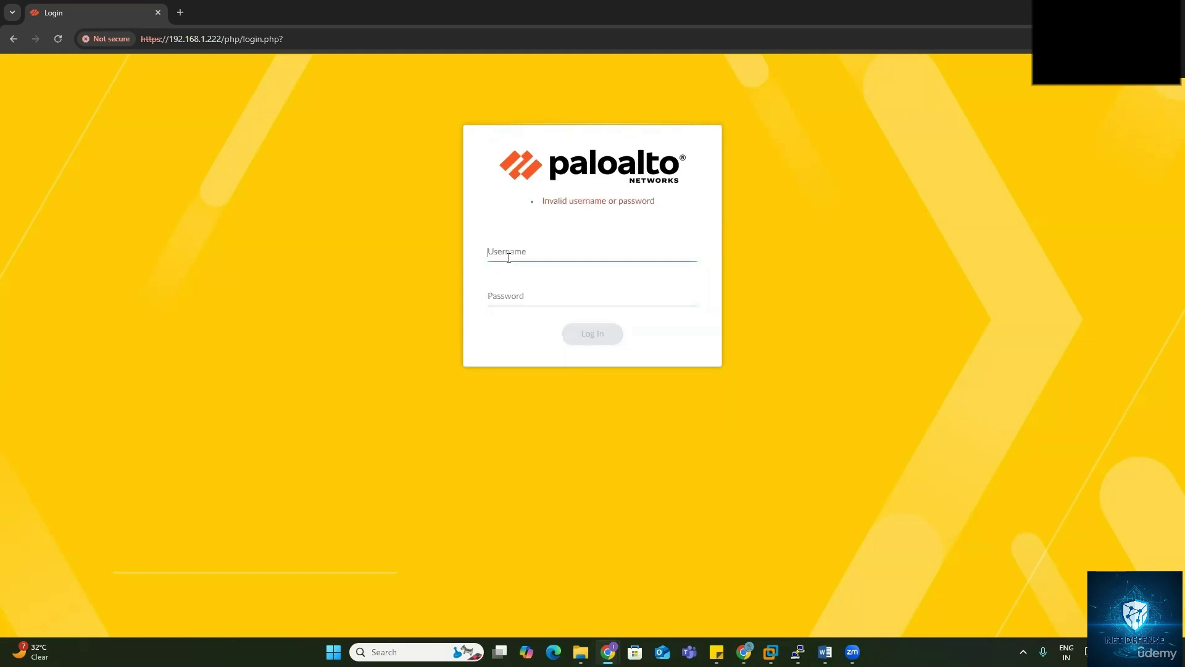
{"action": "type", "text": "bob"}
{"action": "key", "text": "Tab"}
{"action": "type", "text": "••"}
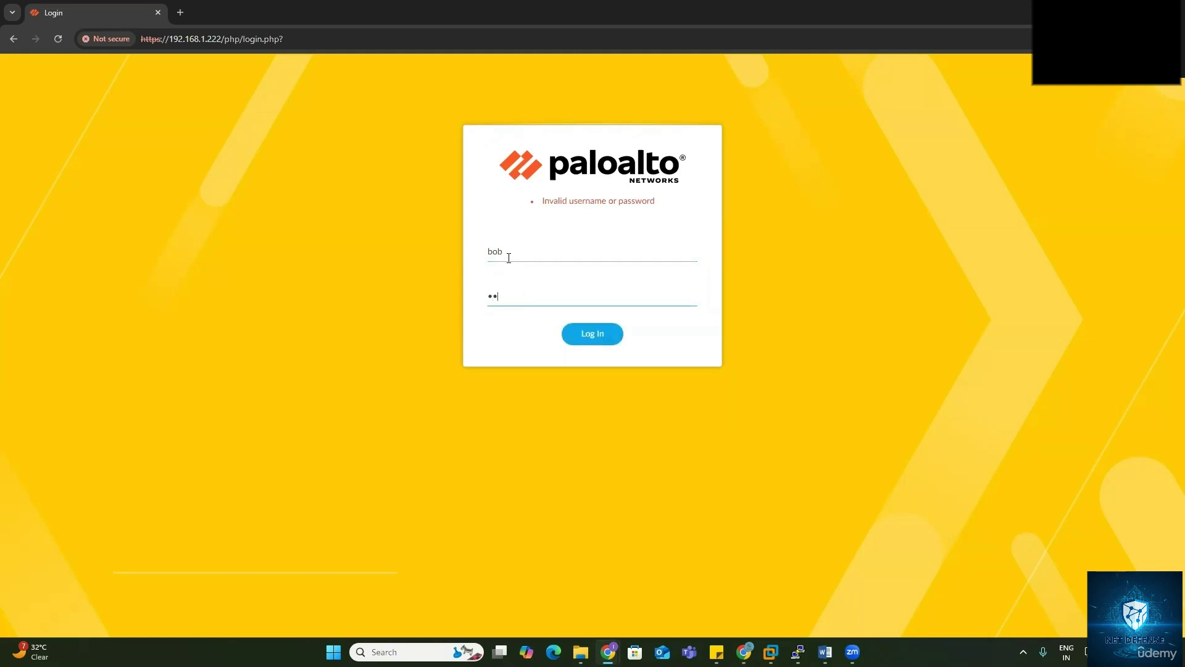
{"action": "type", "text": "••••"}
{"action": "key", "text": "Return"}
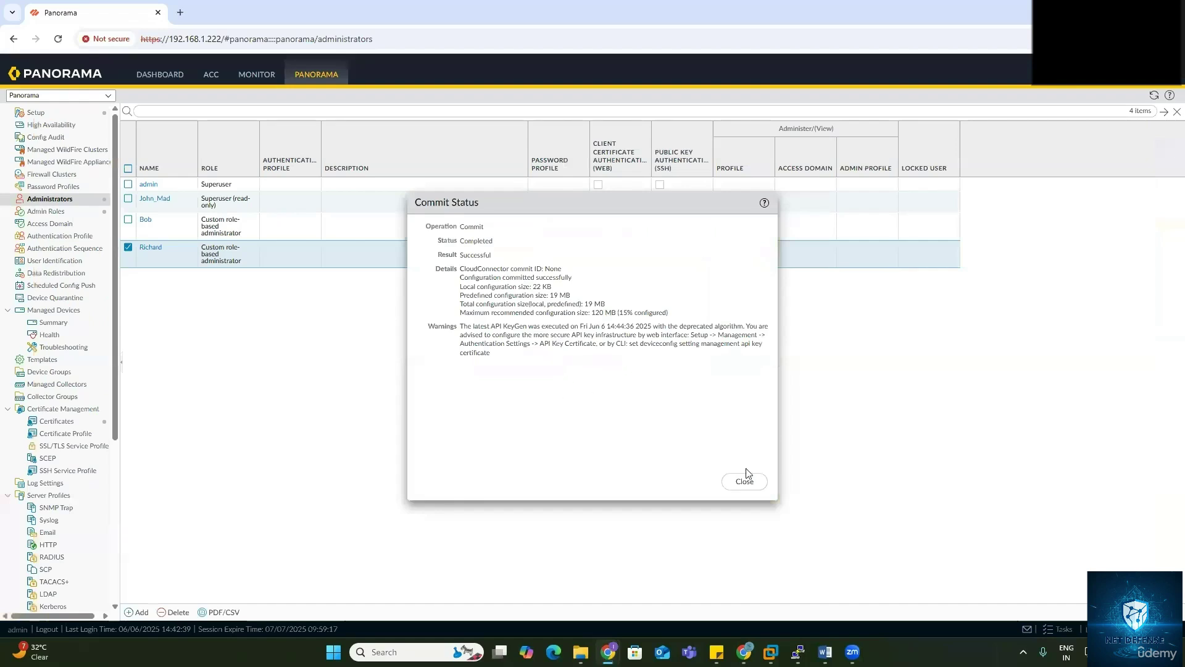
Step: Close the commit result, return to the login window, and reload the sign-in form
{"action": "left_click", "coordinate": [745, 481]}
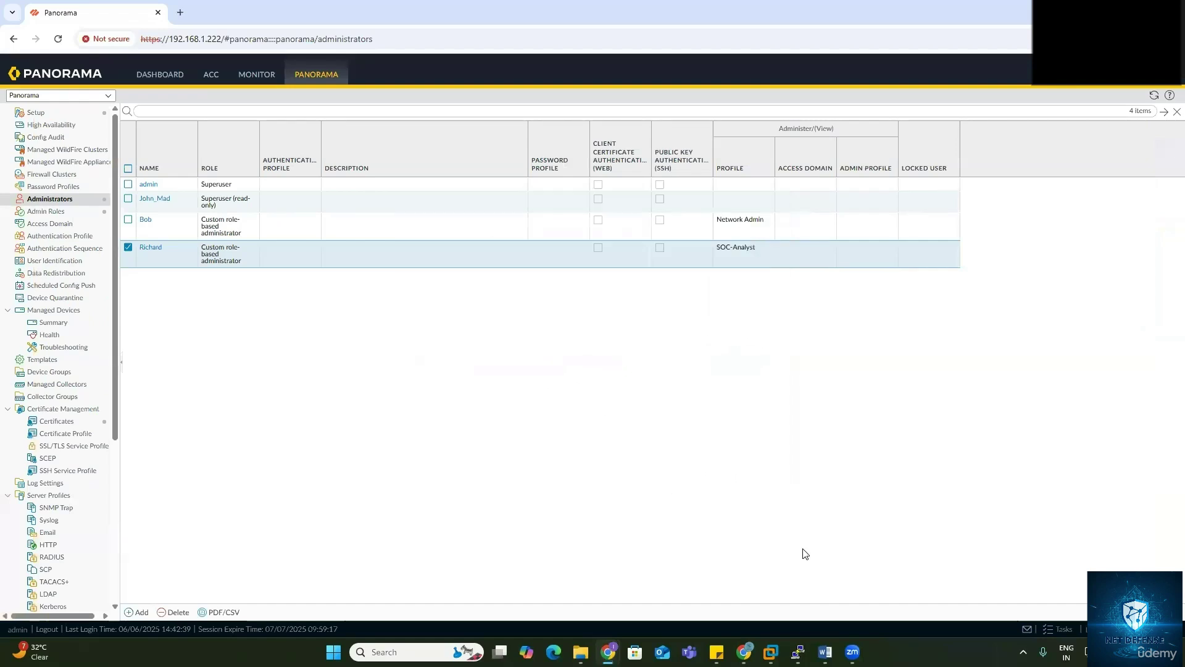
{"action": "mouse_move", "coordinate": [608, 652]}
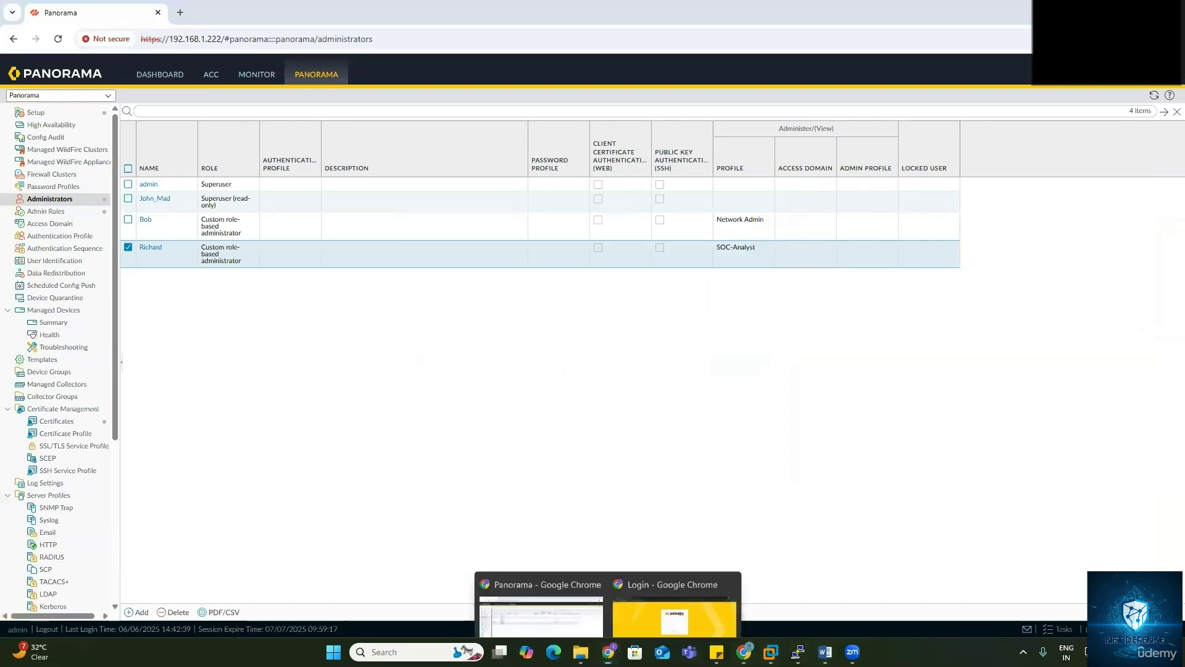
{"action": "left_click", "coordinate": [651, 620]}
{"action": "left_click", "coordinate": [58, 39]}
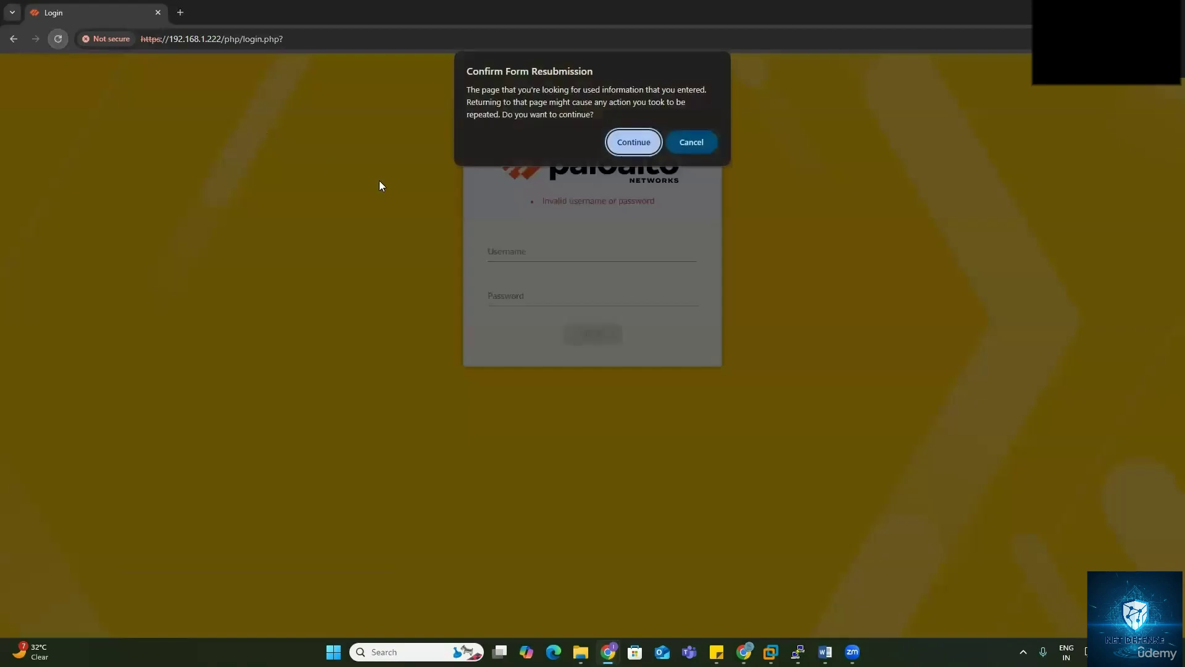
{"action": "left_click", "coordinate": [632, 140]}
{"action": "left_click", "coordinate": [607, 262]}
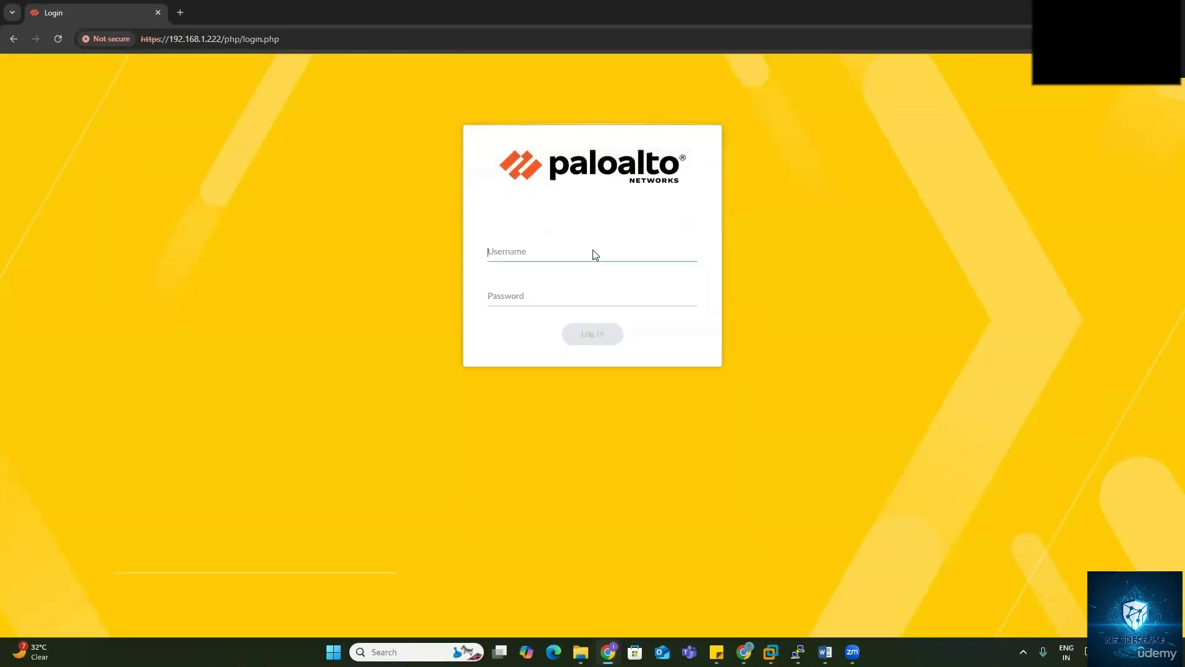
Step: Sign in as the new administrator, retrying with a capitalized username, and dismiss the device-groups notice
{"action": "type", "text": "bob"}
{"action": "key", "text": "Tab"}
{"action": "type", "text": "•••••••"}
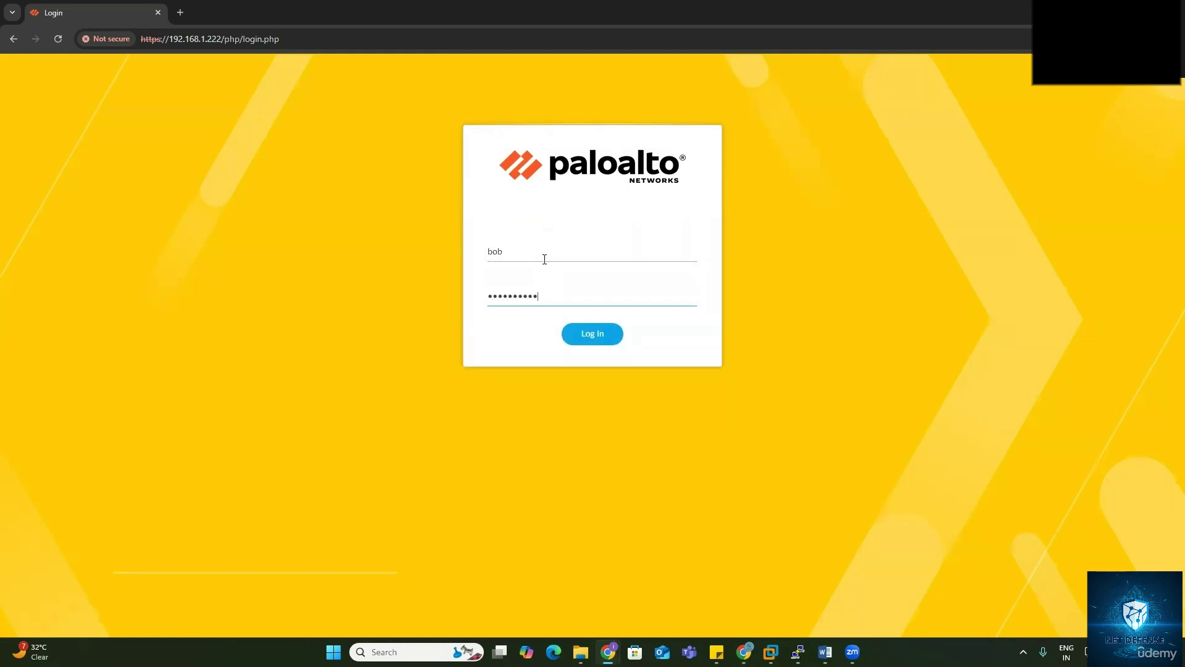
{"action": "key", "text": "Return"}
{"action": "type", "text": "Bob"}
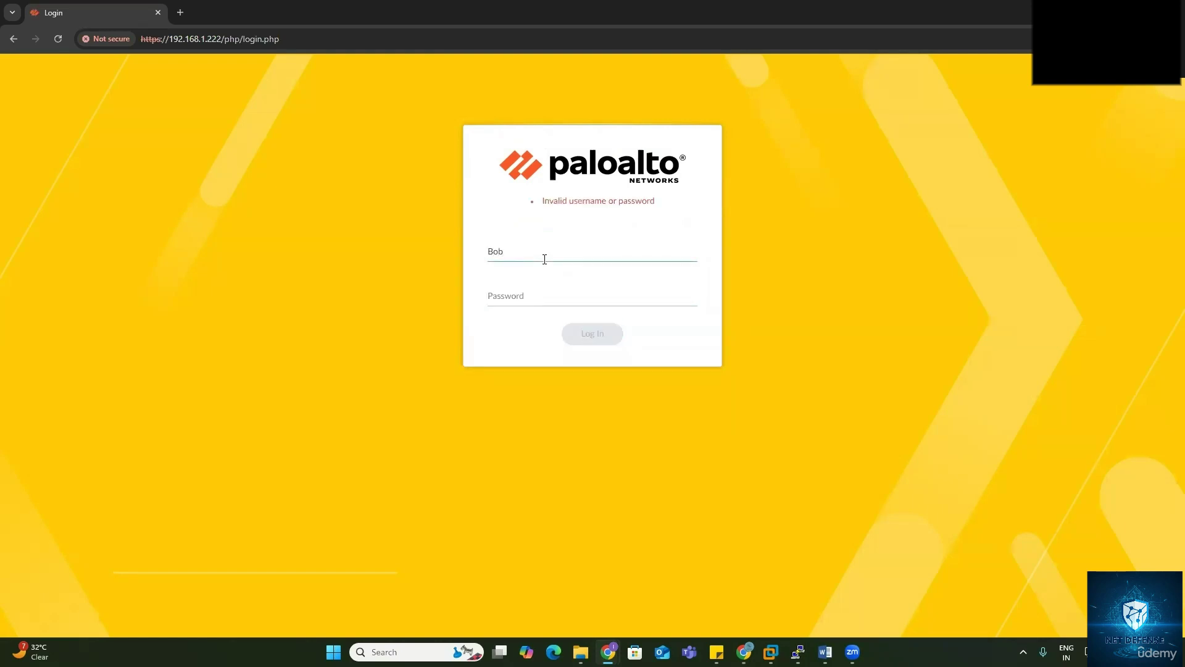
{"action": "key", "text": "Tab"}
{"action": "type", "text": "•••"}
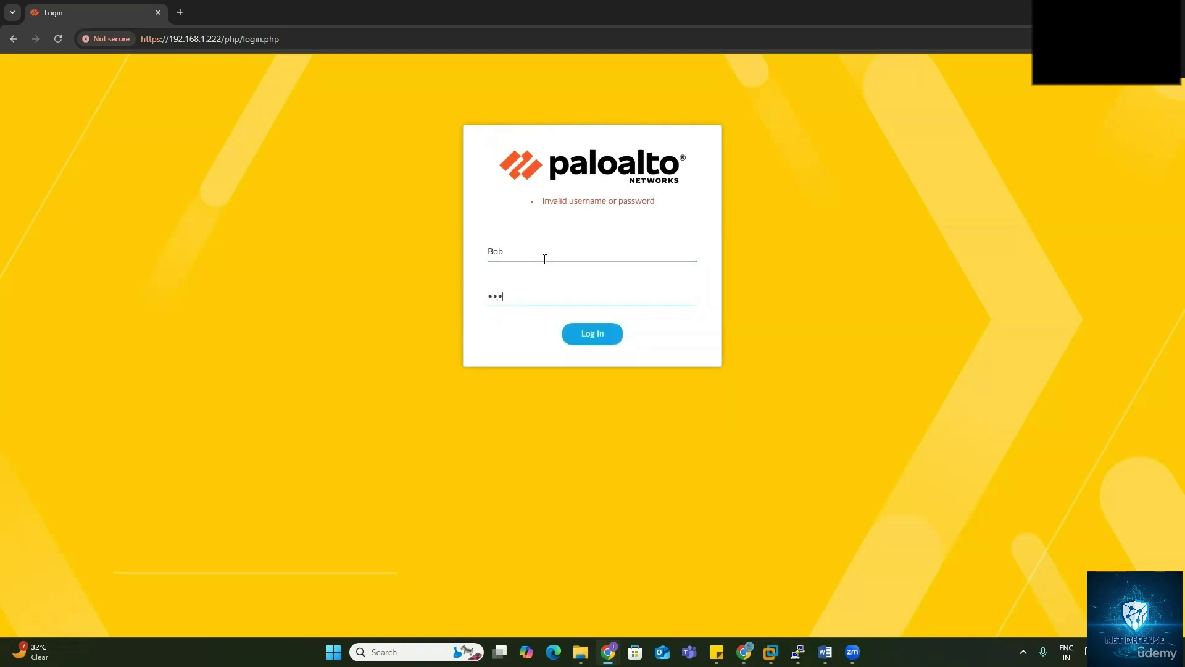
{"action": "type", "text": "••••••••"}
{"action": "key", "text": "Return"}
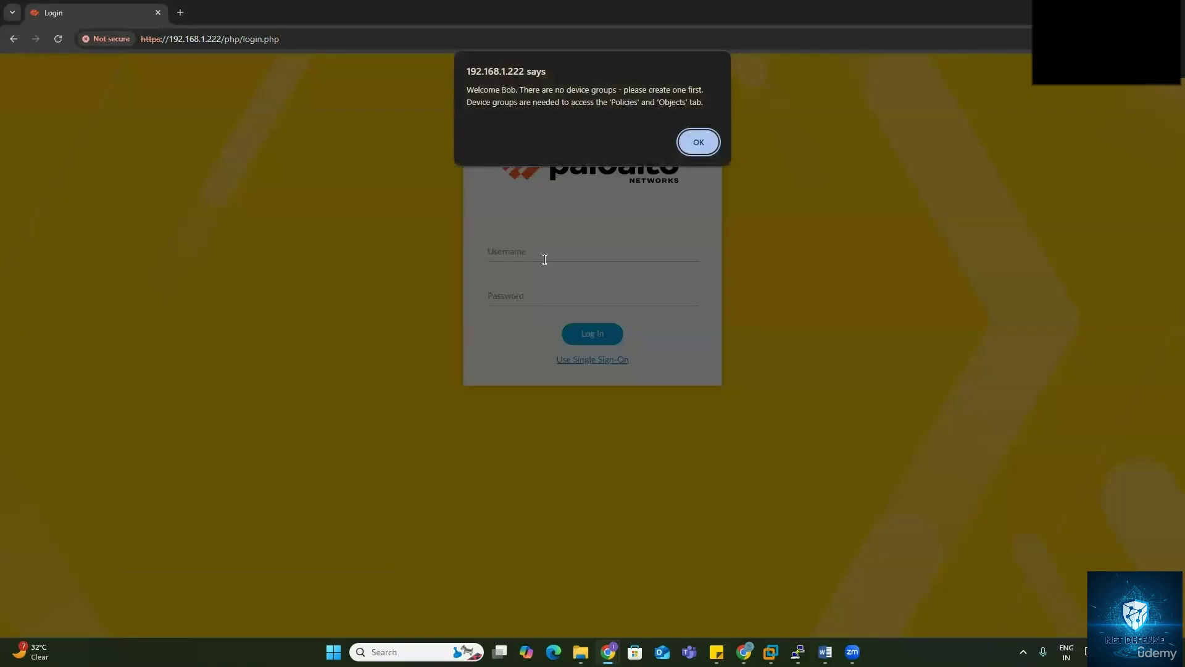
{"action": "left_click", "coordinate": [698, 143]}
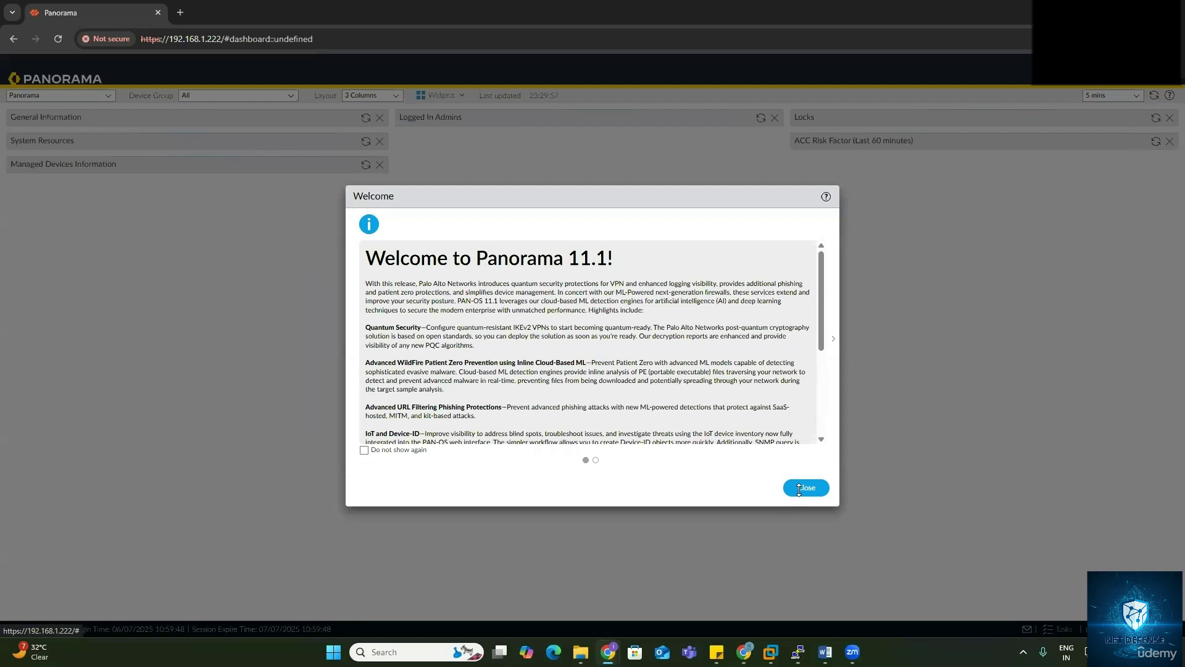
Step: Dismiss the Panorama 11.1 welcome message and remove the General Information widget
{"action": "left_click", "coordinate": [805, 487]}
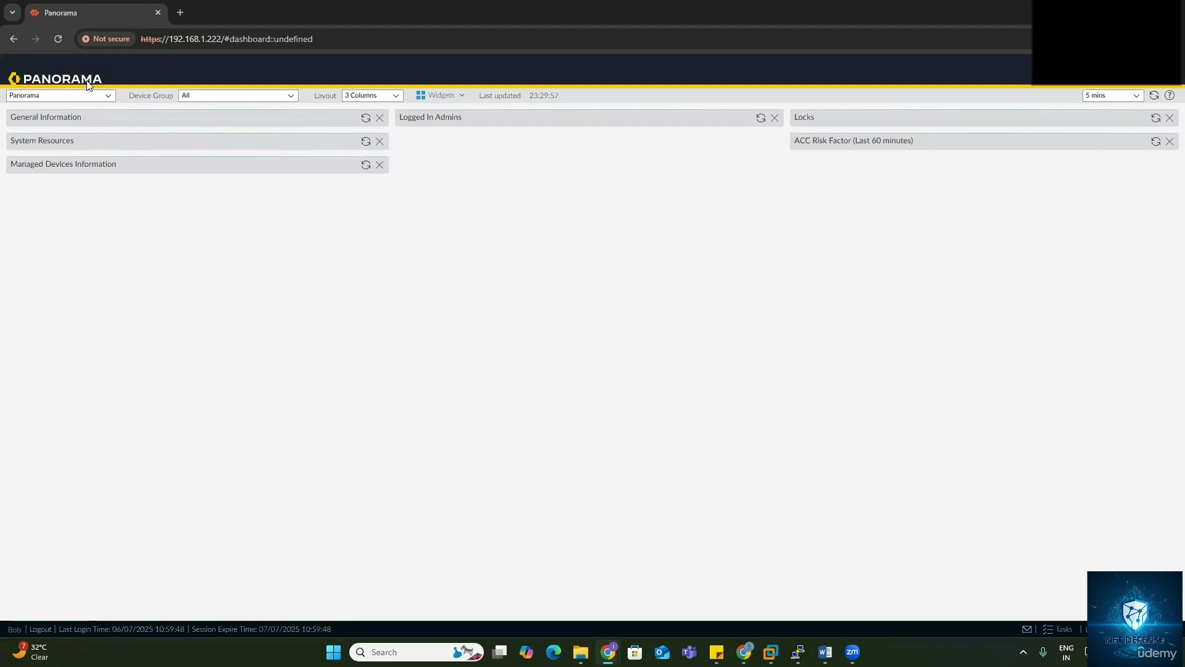
{"action": "left_click", "coordinate": [380, 117]}
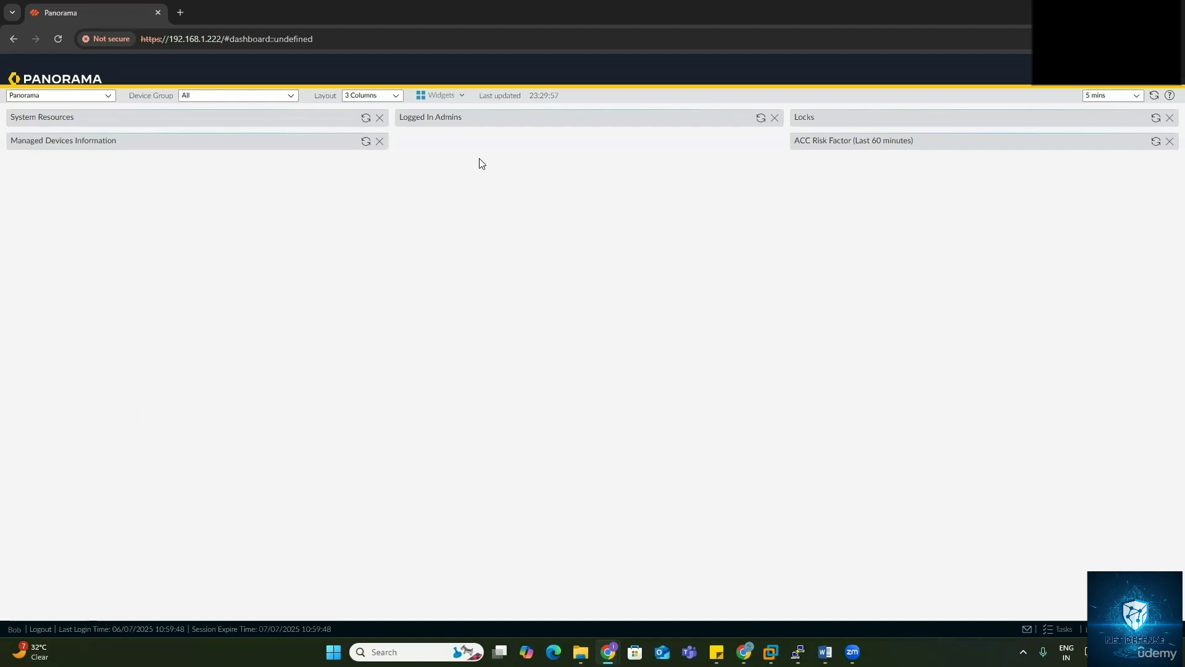
Step: Return to the admin session and review the Network Admin account settings without changes
{"action": "mouse_move", "coordinate": [608, 651]}
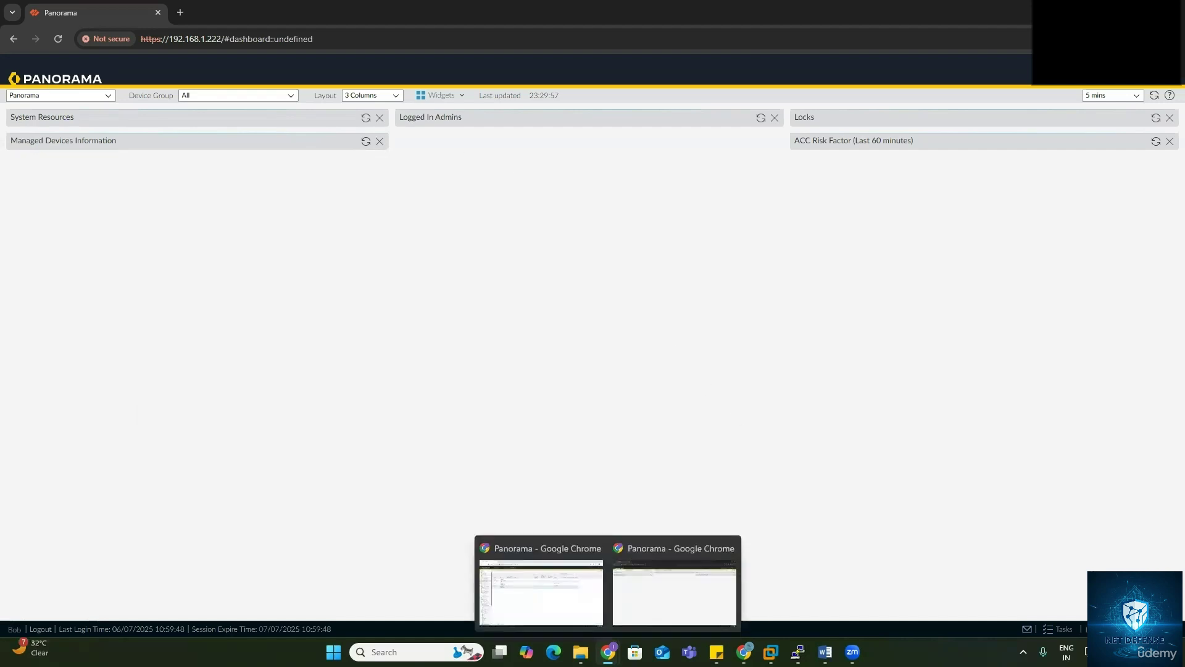
{"action": "left_click", "coordinate": [570, 604]}
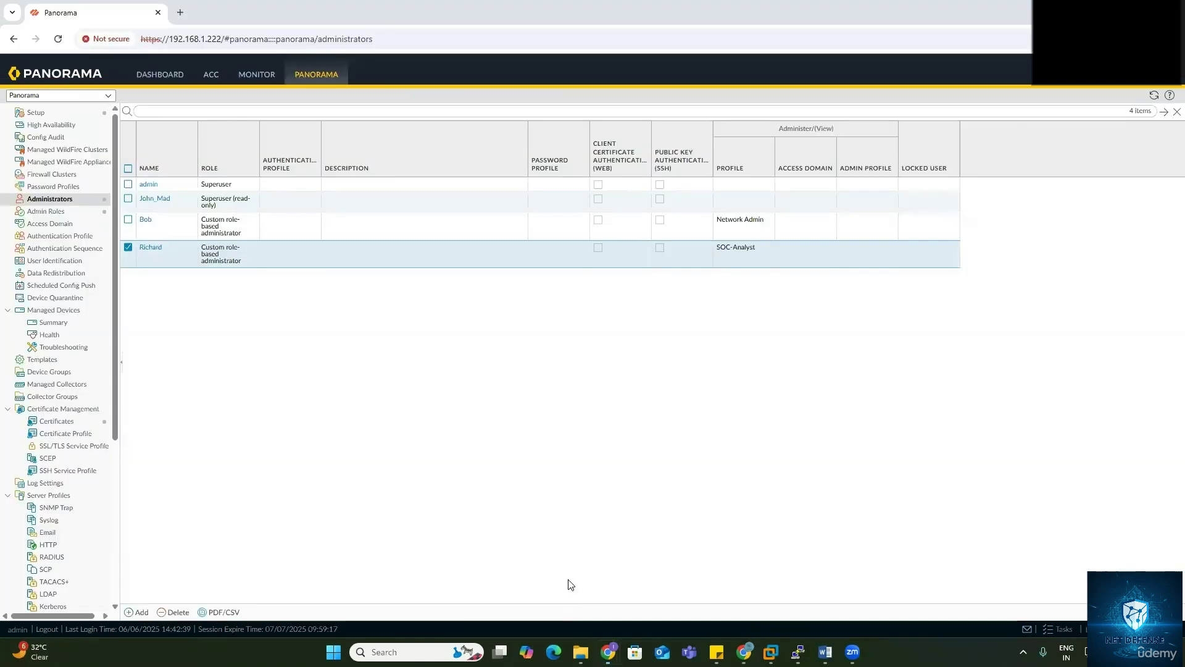
{"action": "left_click", "coordinate": [145, 219]}
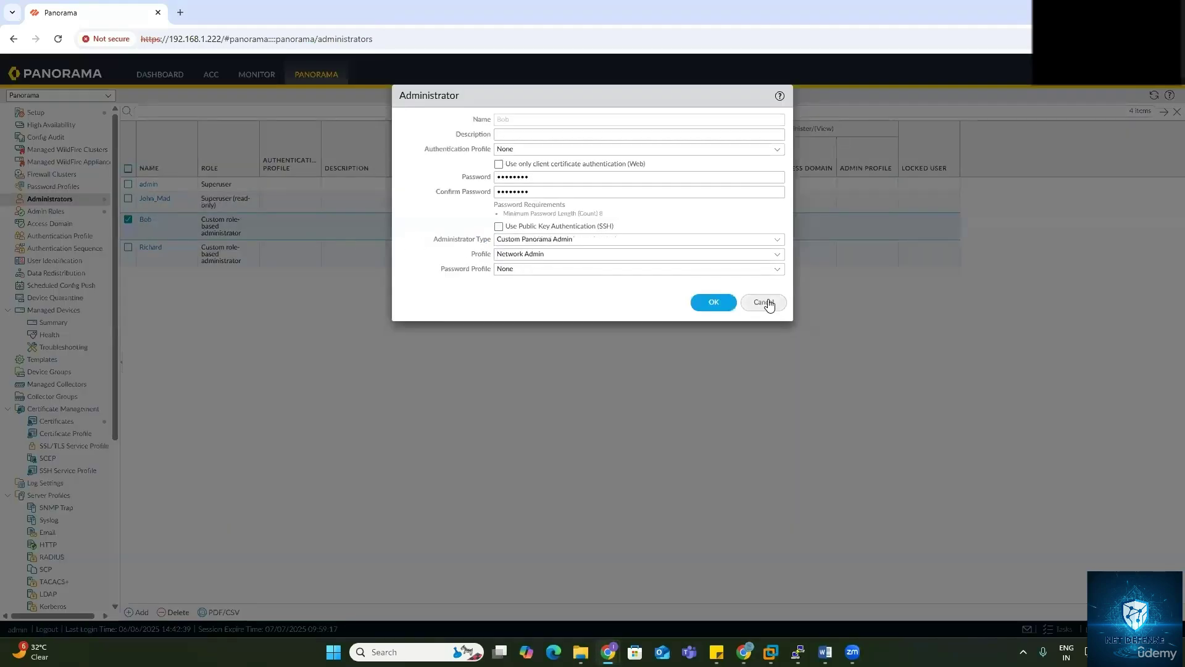
{"action": "left_click", "coordinate": [763, 302]}
Step: In the Network Admin role profile, enable Dashboard access, confirm superuser command-line access, and save
{"action": "left_click", "coordinate": [44, 212]}
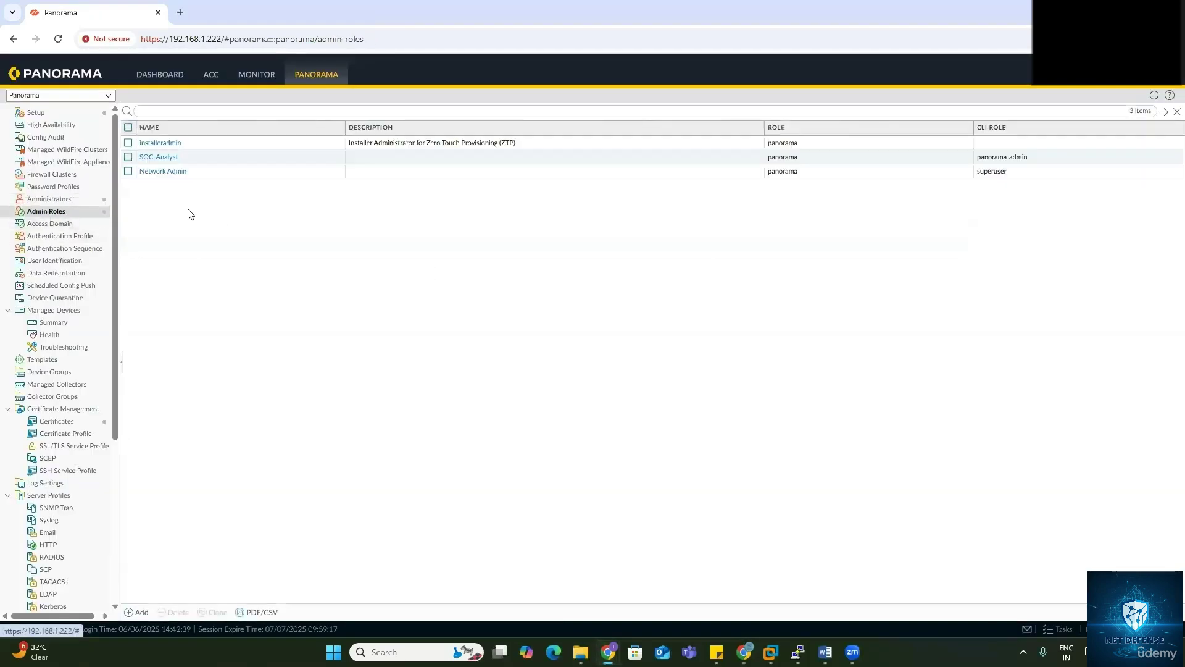
{"action": "left_click", "coordinate": [163, 171]}
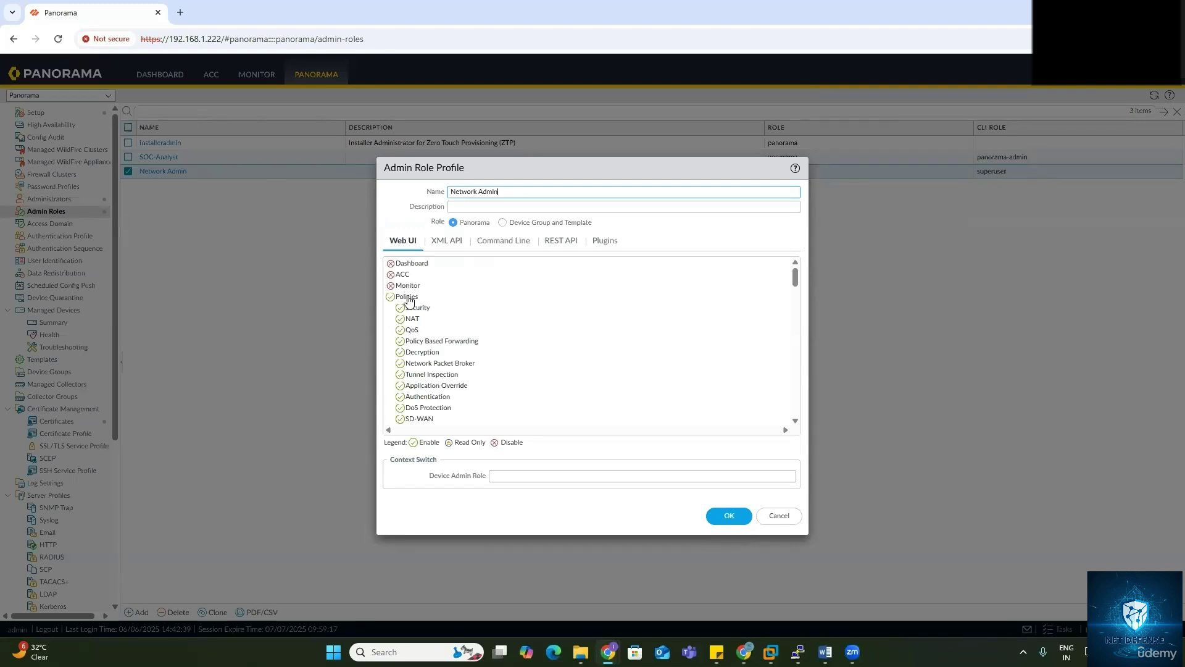
{"action": "scroll", "coordinate": [408, 301], "scroll_direction": "down", "scroll_amount": 5}
{"action": "scroll", "coordinate": [409, 309], "scroll_direction": "up", "scroll_amount": 2}
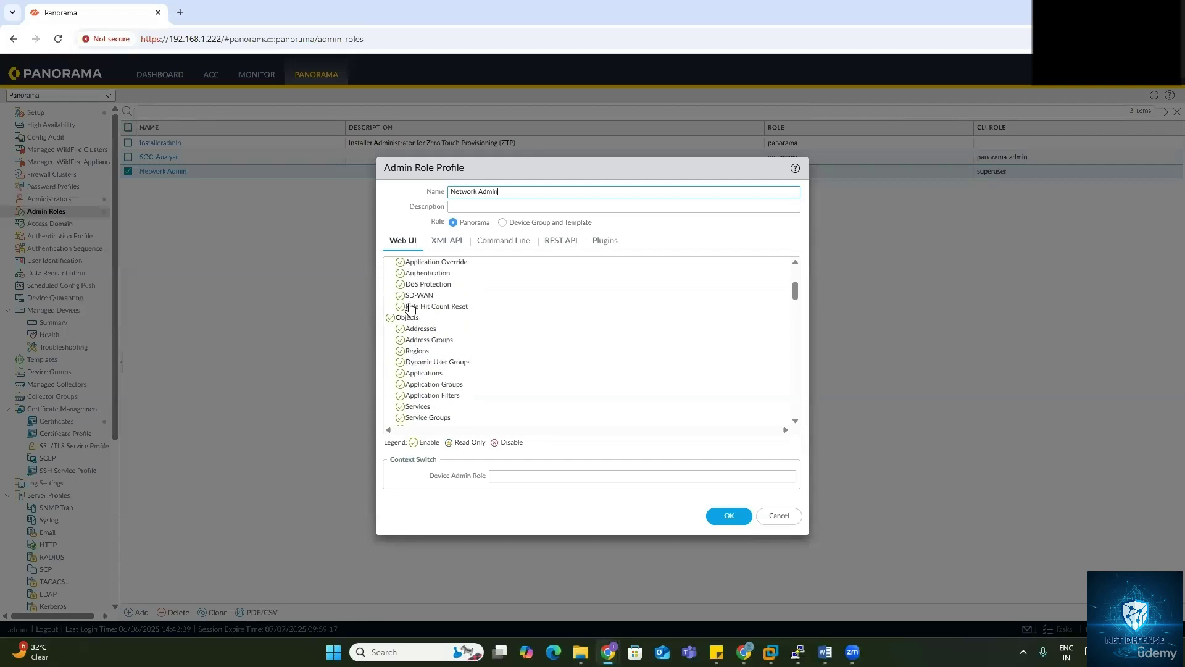
{"action": "scroll", "coordinate": [409, 308], "scroll_direction": "down", "scroll_amount": 10}
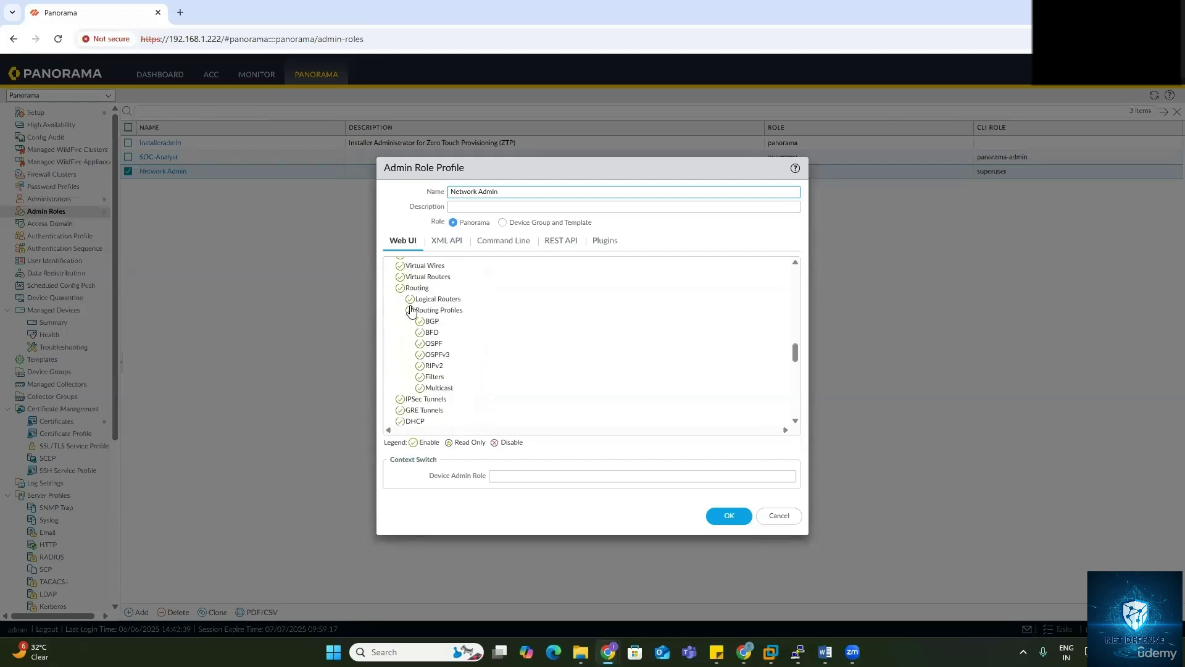
{"action": "scroll", "coordinate": [412, 310], "scroll_direction": "down", "scroll_amount": 10}
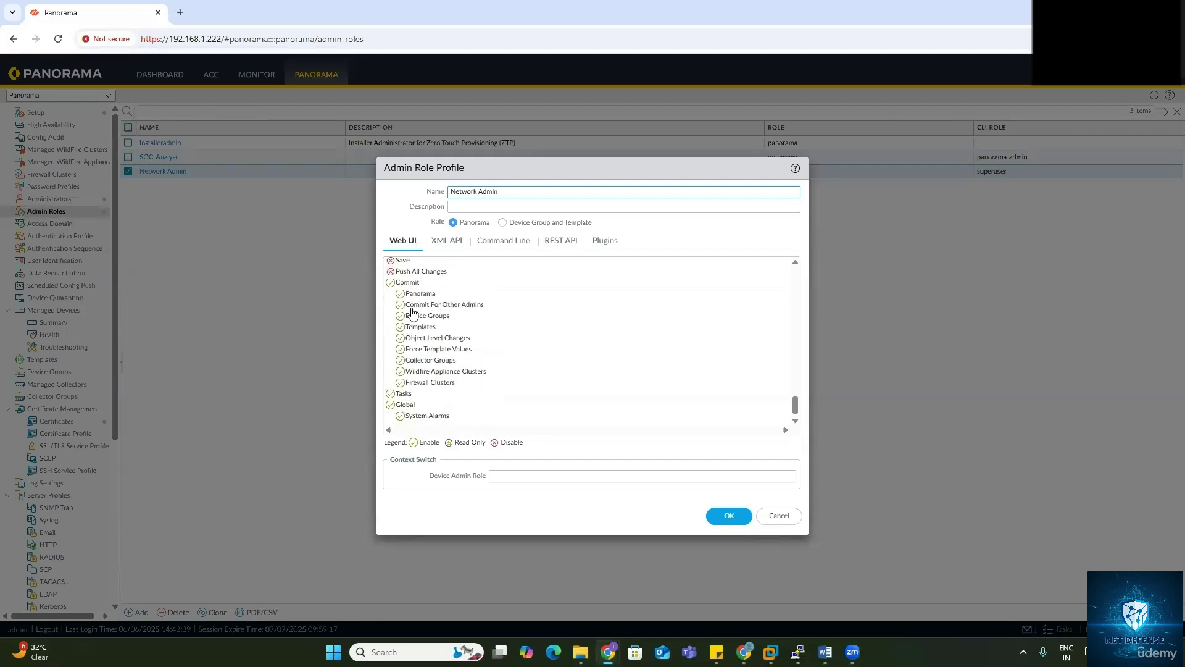
{"action": "scroll", "coordinate": [412, 311], "scroll_direction": "up", "scroll_amount": 10}
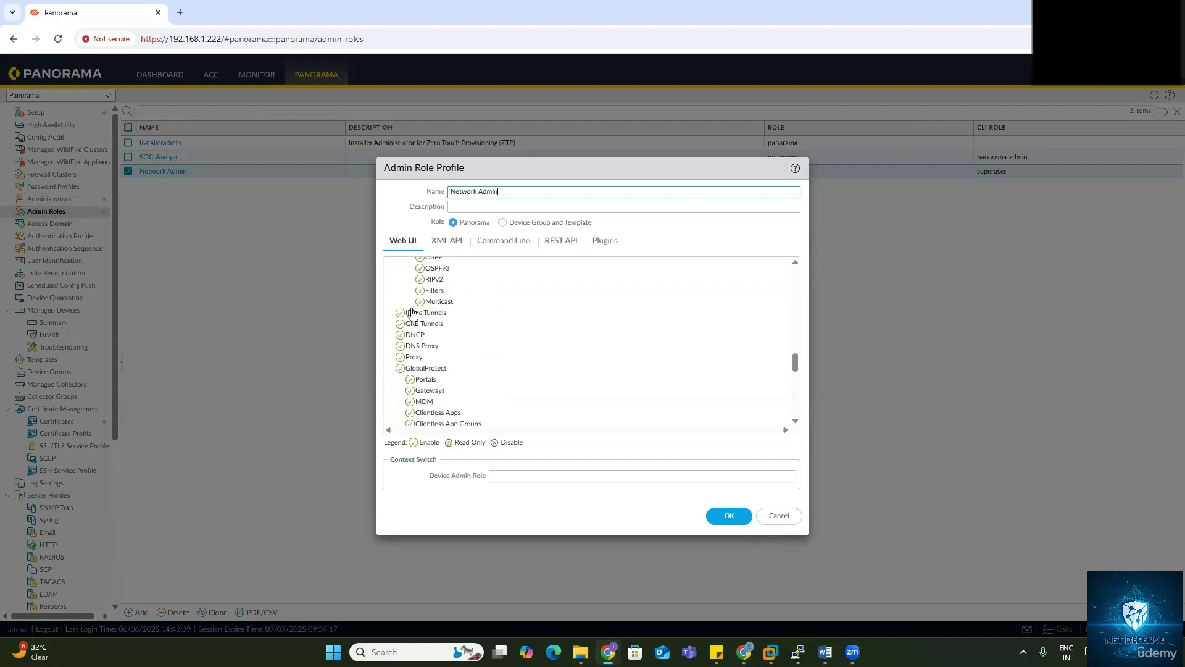
{"action": "scroll", "coordinate": [412, 312], "scroll_direction": "up", "scroll_amount": 15}
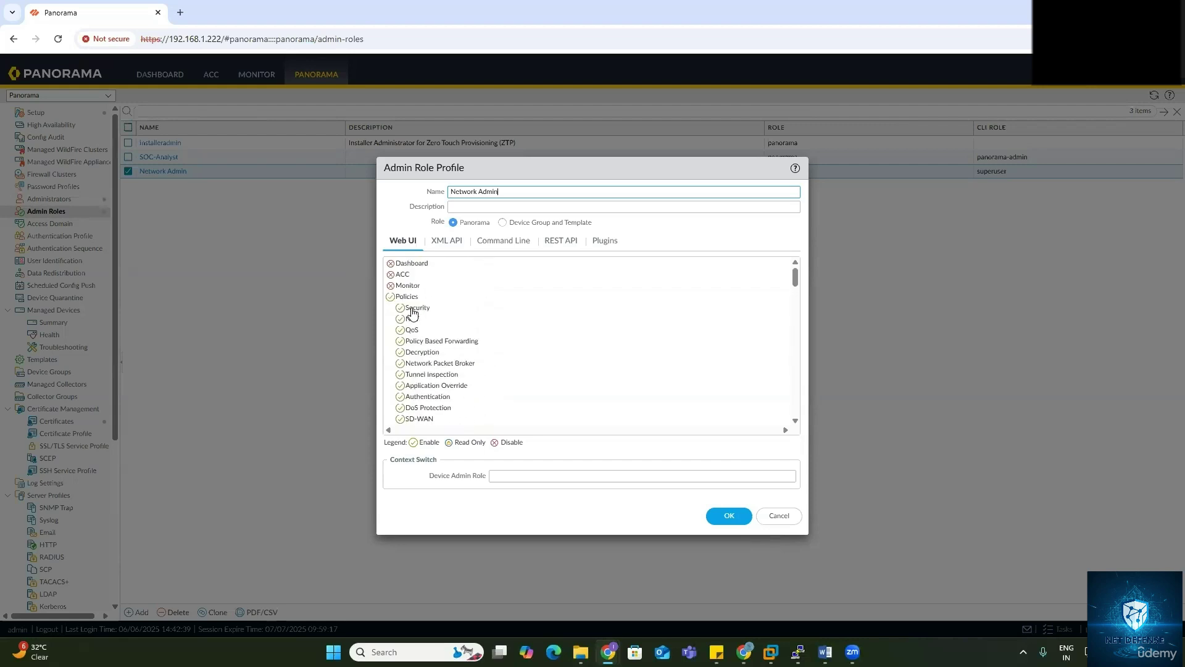
{"action": "left_click", "coordinate": [390, 263]}
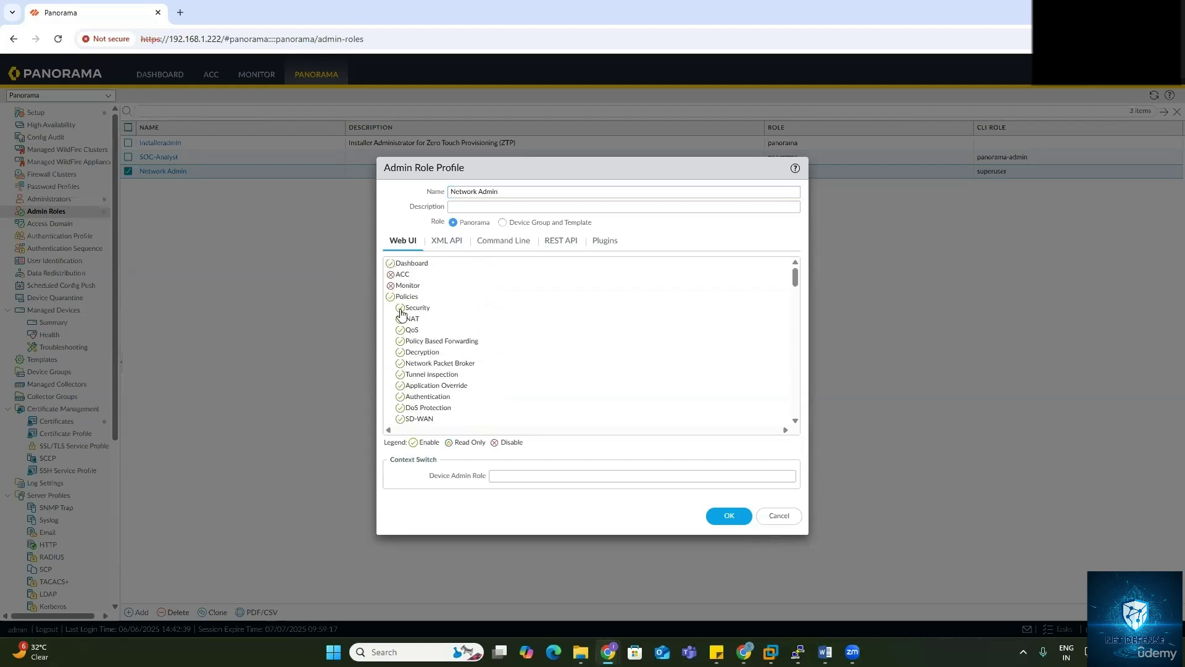
{"action": "scroll", "coordinate": [480, 378], "scroll_direction": "down", "scroll_amount": 20}
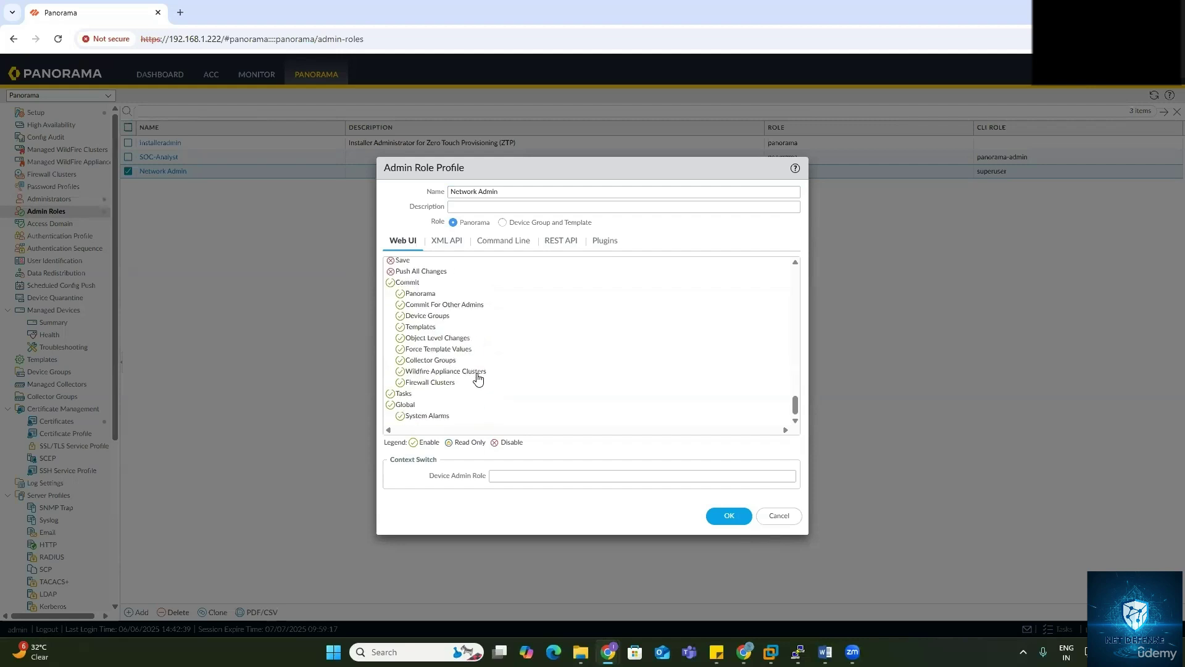
{"action": "left_click", "coordinate": [503, 241]}
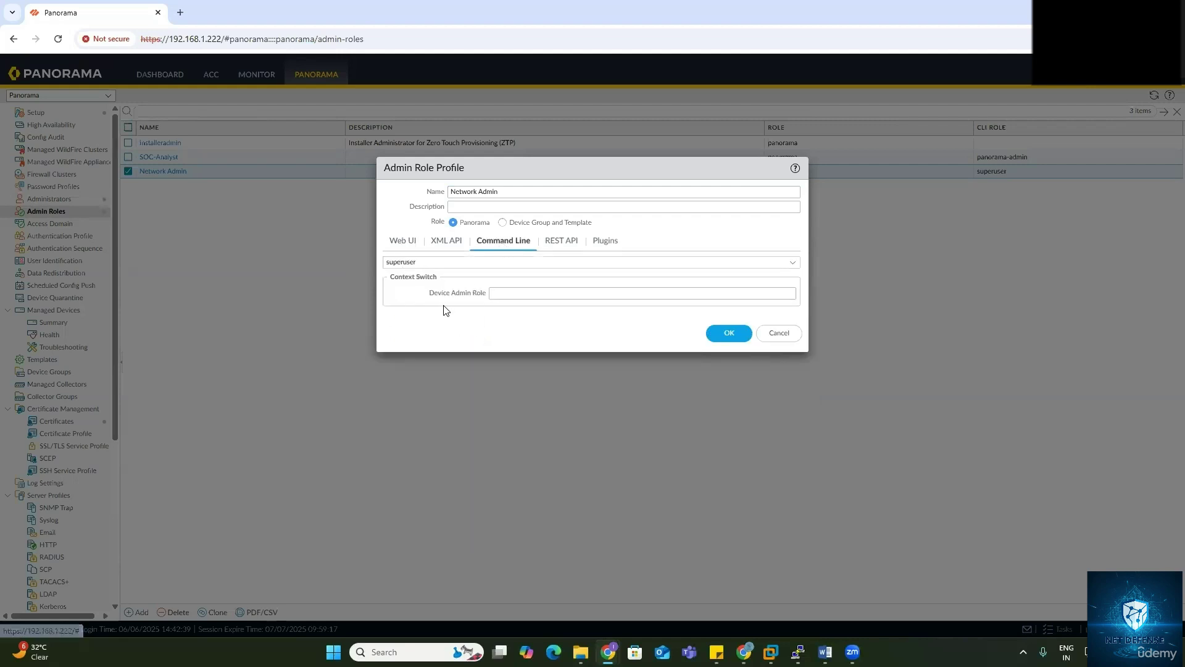
{"action": "left_click", "coordinate": [718, 337]}
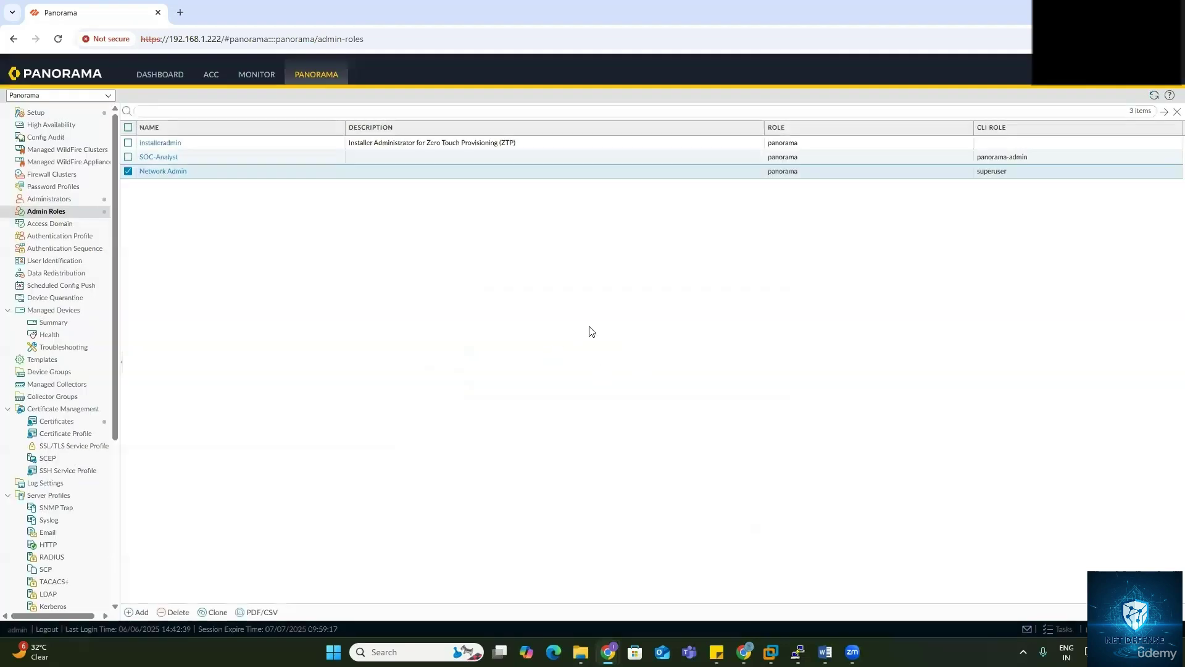
Step: Commit the role changes to Panorama, close the status, and switch to the other administrator's window
{"action": "left_click", "coordinate": [1071, 73]}
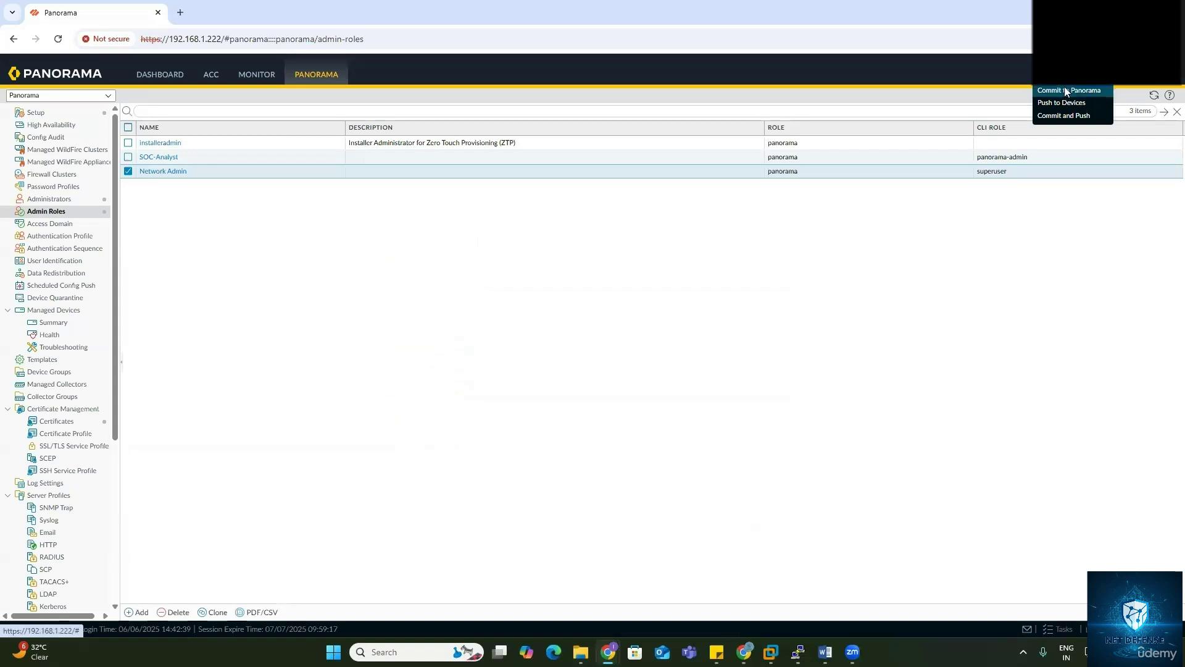
{"action": "left_click", "coordinate": [1064, 89]}
{"action": "left_click", "coordinate": [772, 497]}
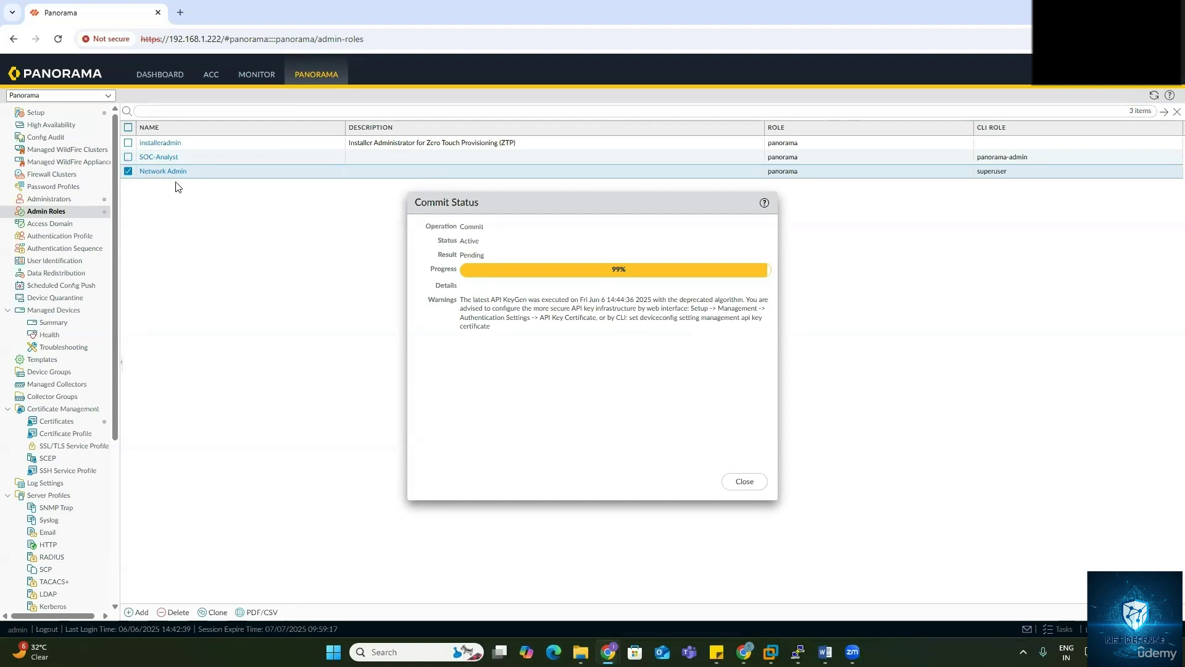
{"action": "left_click", "coordinate": [745, 486]}
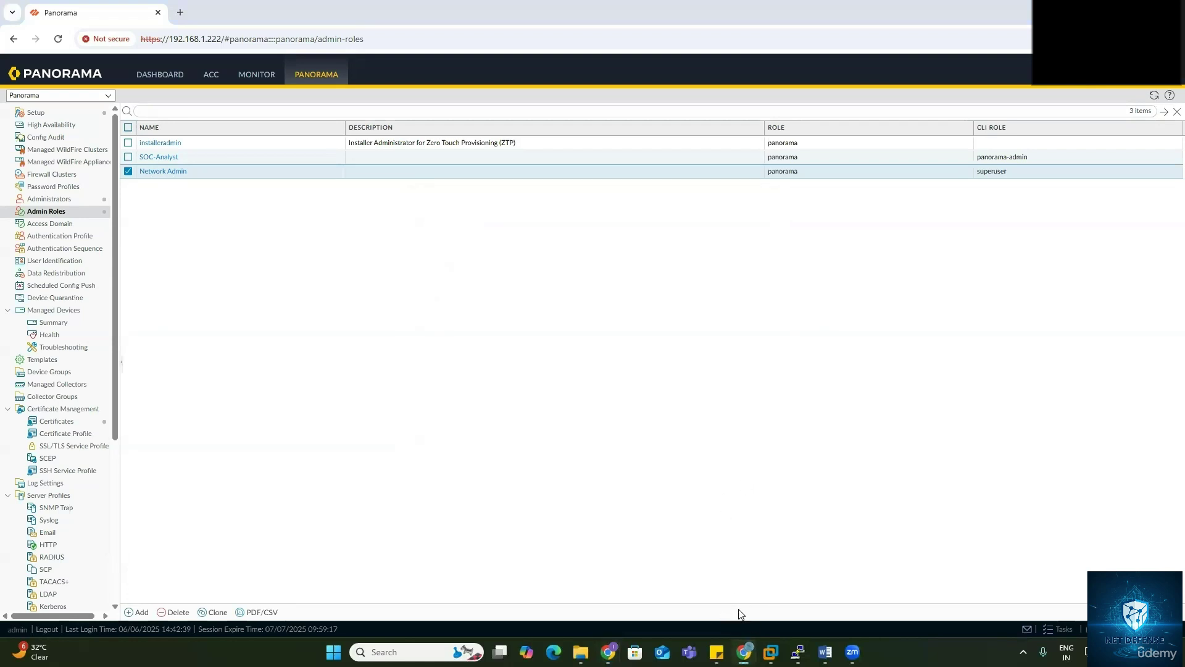
{"action": "left_click", "coordinate": [608, 651]}
{"action": "left_click", "coordinate": [694, 569]}
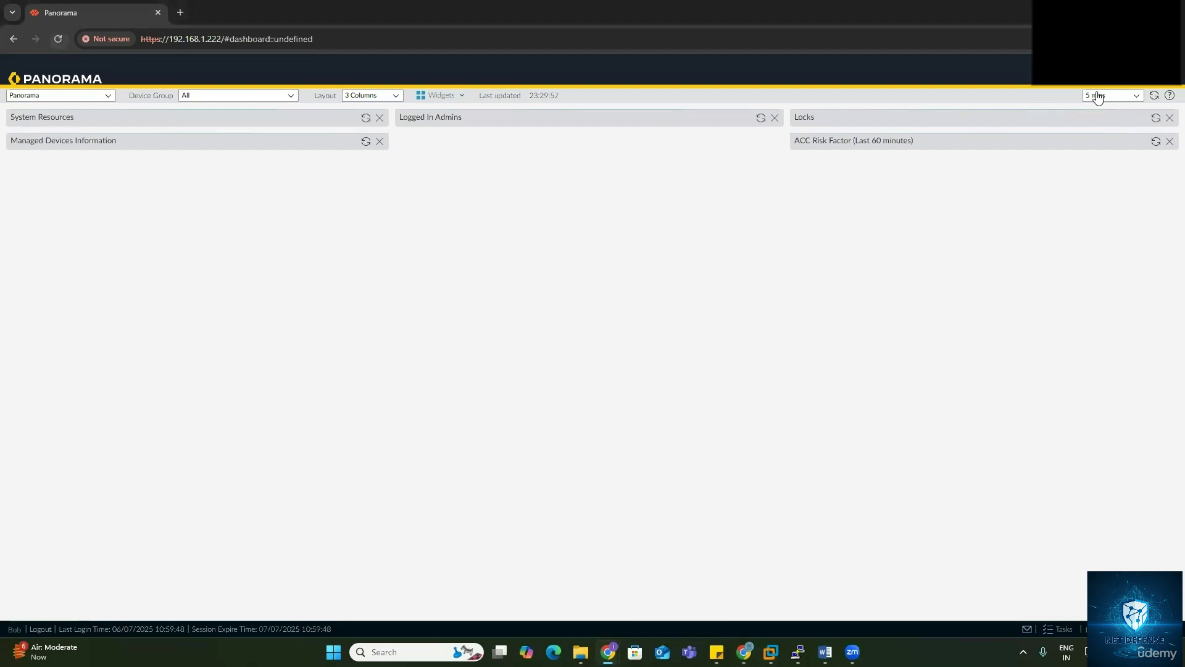
Step: Reload the Network Admin dashboard, dismiss the 11.1 welcome notice, and check the Config menu
{"action": "left_click", "coordinate": [62, 44]}
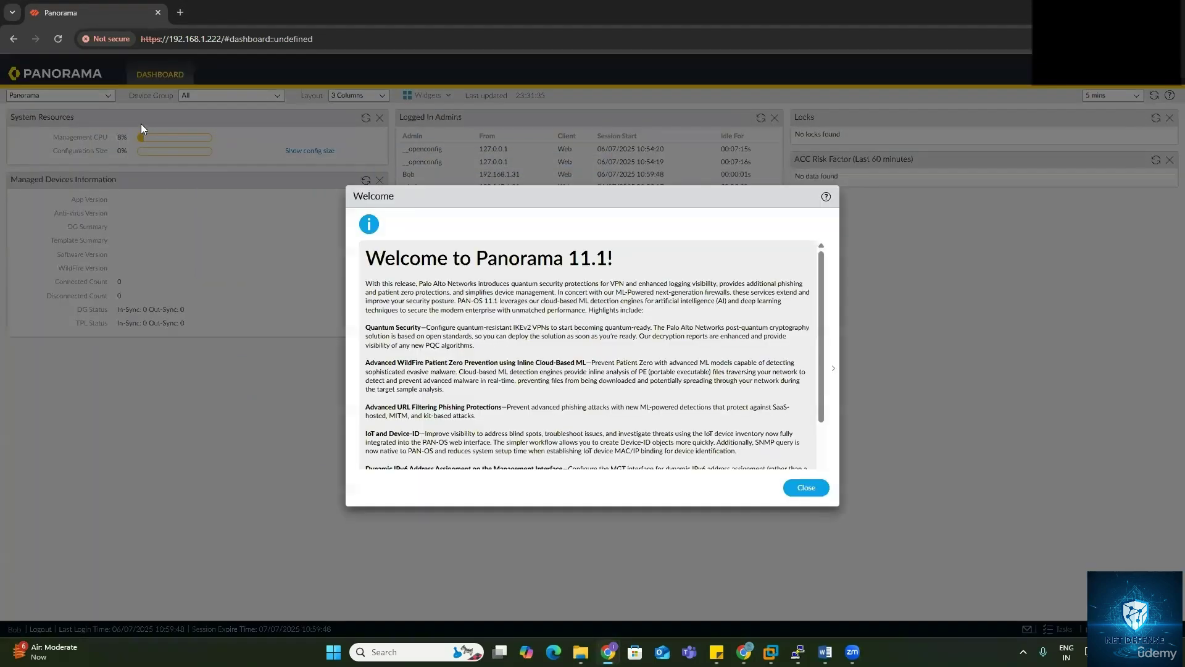
{"action": "left_click", "coordinate": [799, 487]}
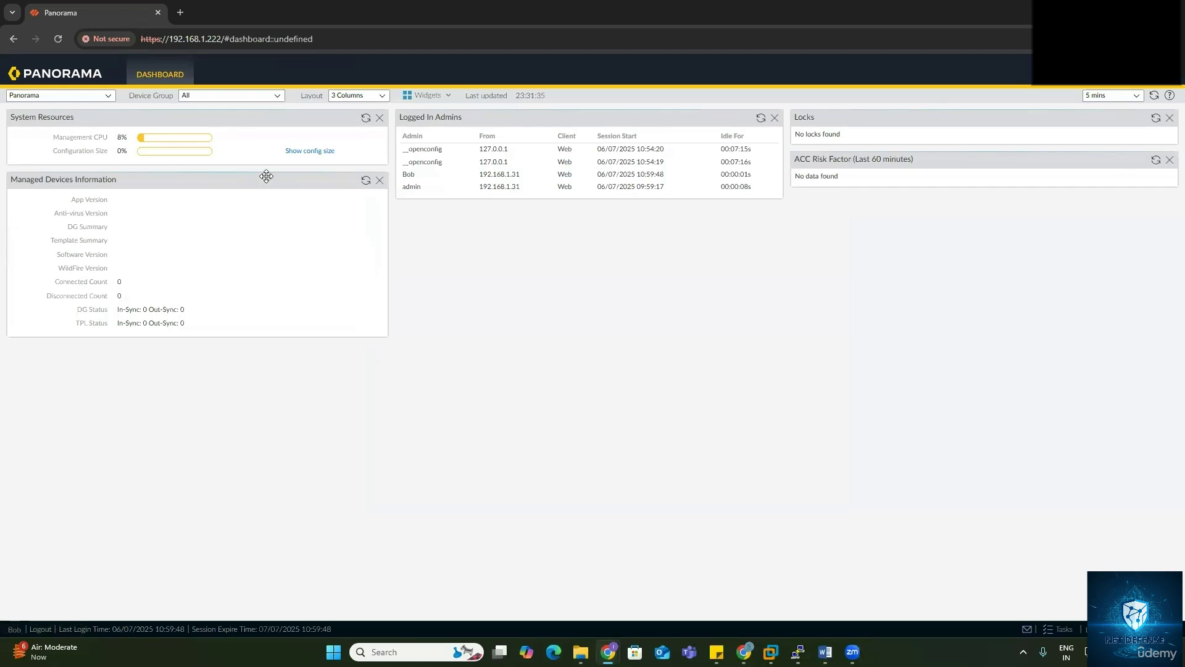
{"action": "left_click", "coordinate": [1136, 83]}
Step: Launch PuTTY, then open Windows PowerShell as administrator
{"action": "key", "text": "super"}
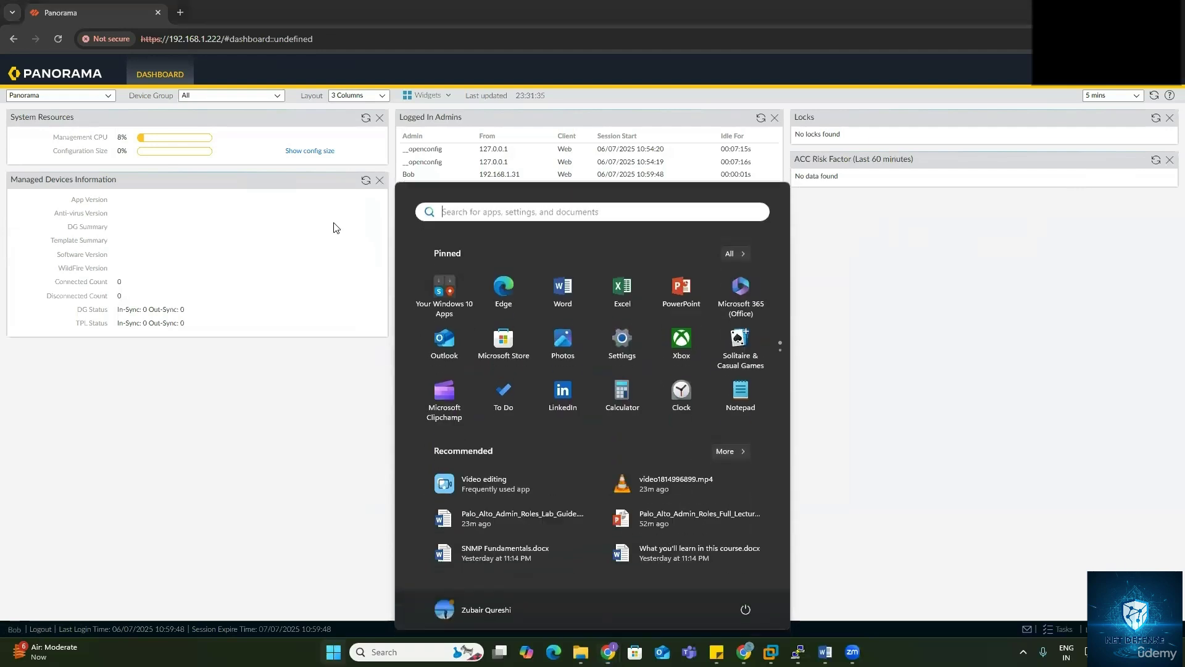
{"action": "type", "text": "pu"}
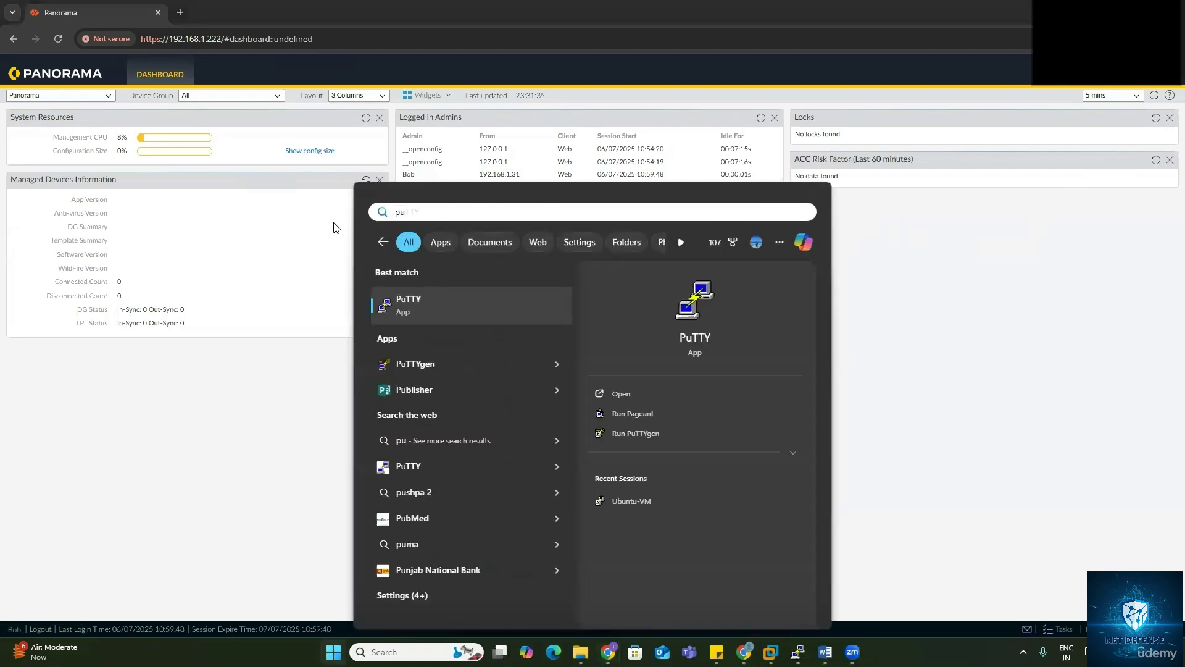
{"action": "type", "text": "tty"}
{"action": "key", "text": "Return"}
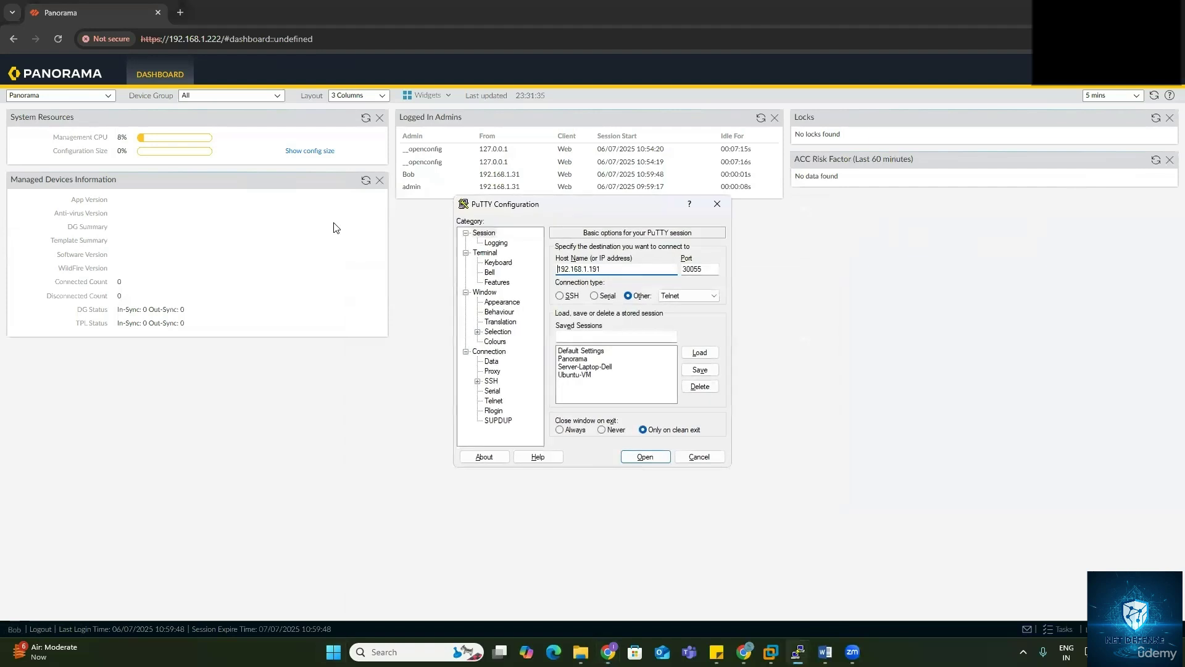
{"action": "key", "text": "super"}
{"action": "type", "text": "power"}
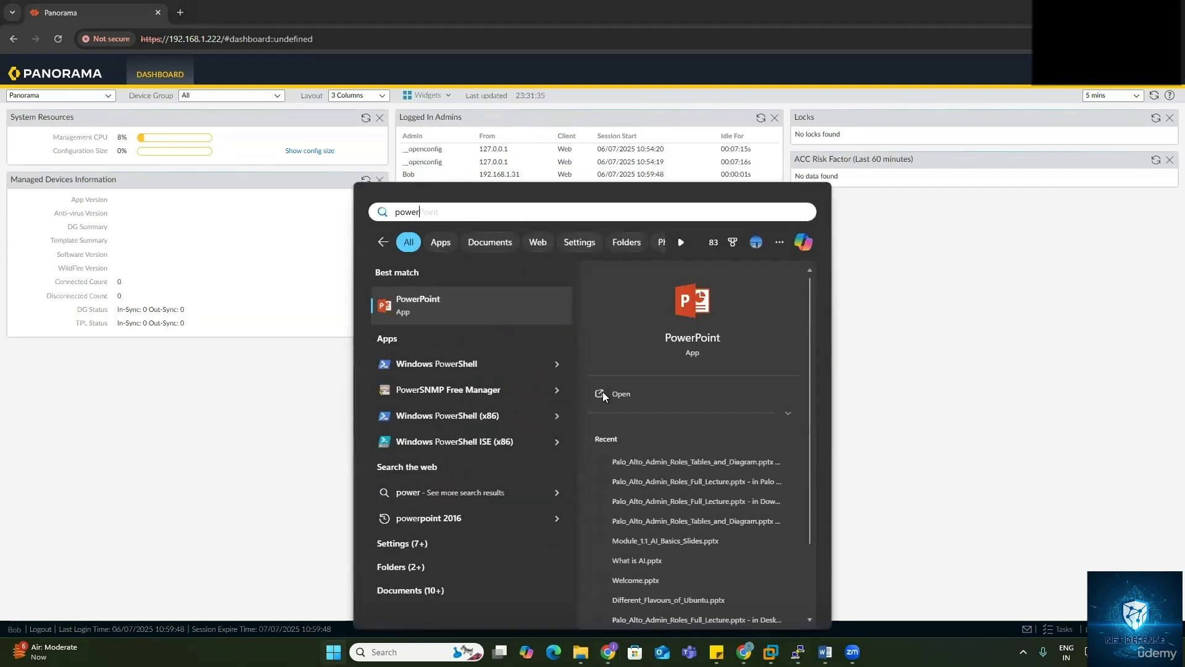
{"action": "right_click", "coordinate": [455, 365]}
{"action": "left_click", "coordinate": [500, 383]}
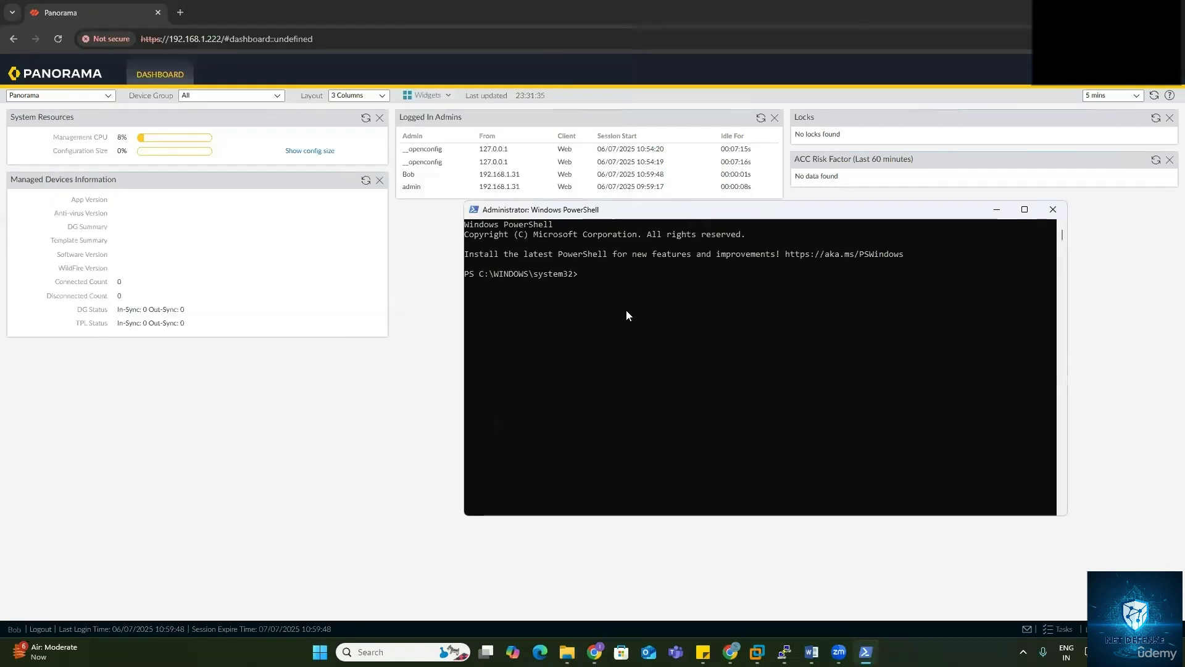
{"action": "left_click", "coordinate": [624, 313]}
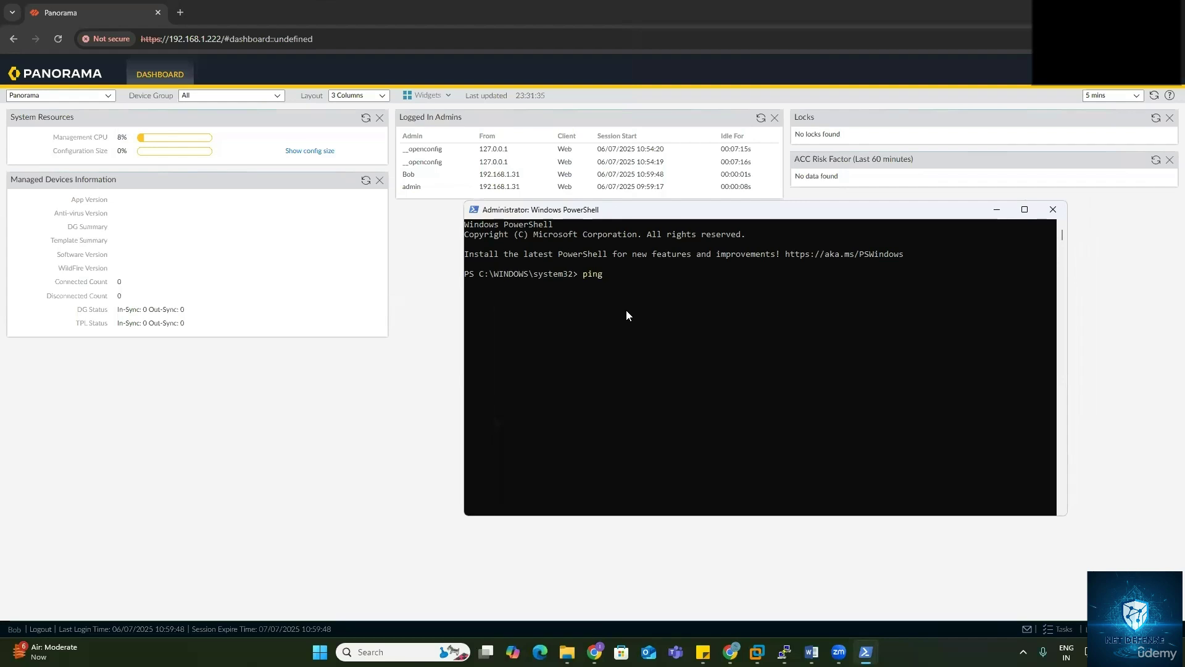
Step: Ping 192.168.1.222, attempt SSH to 192.168.1.22 as the new administrator, and copy the error output
{"action": "type", "text": "192.168.1"}
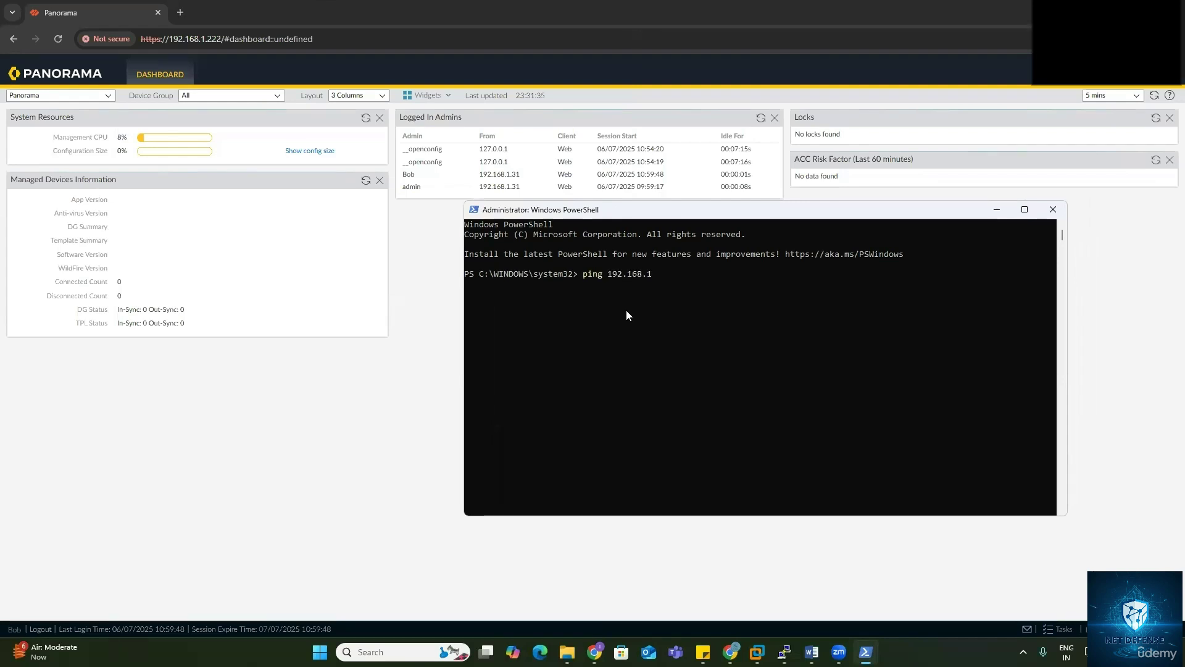
{"action": "type", "text": ".222"}
{"action": "key", "text": "Return"}
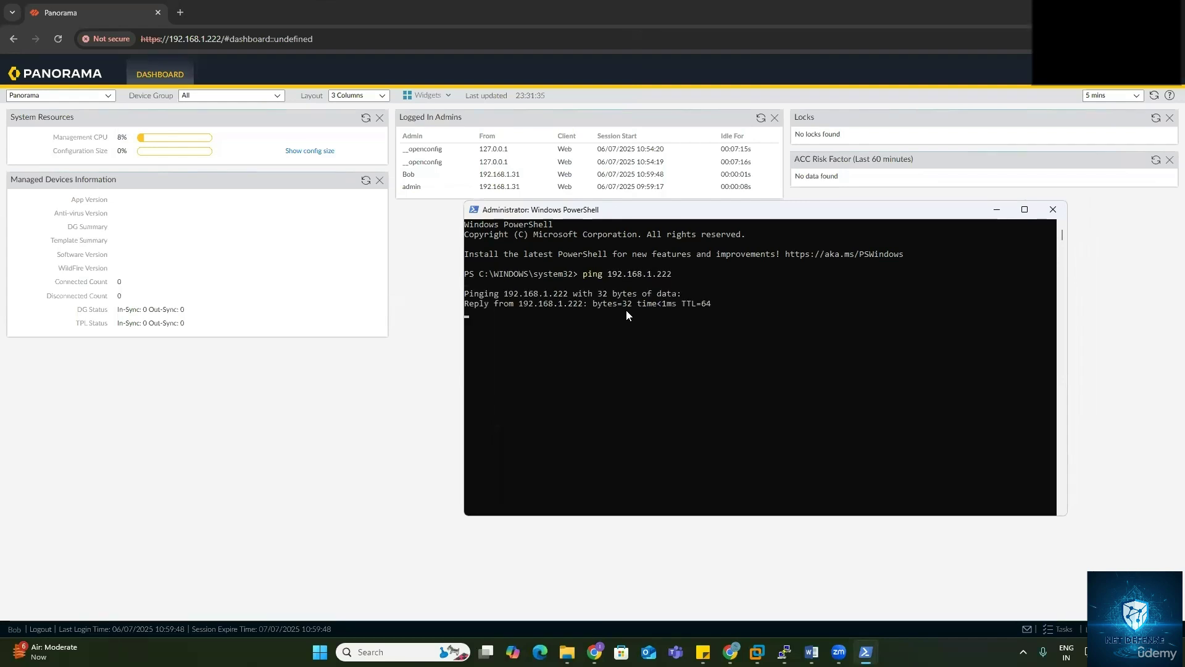
{"action": "key", "text": "ctrl+c"}
{"action": "type", "text": "ssh "}
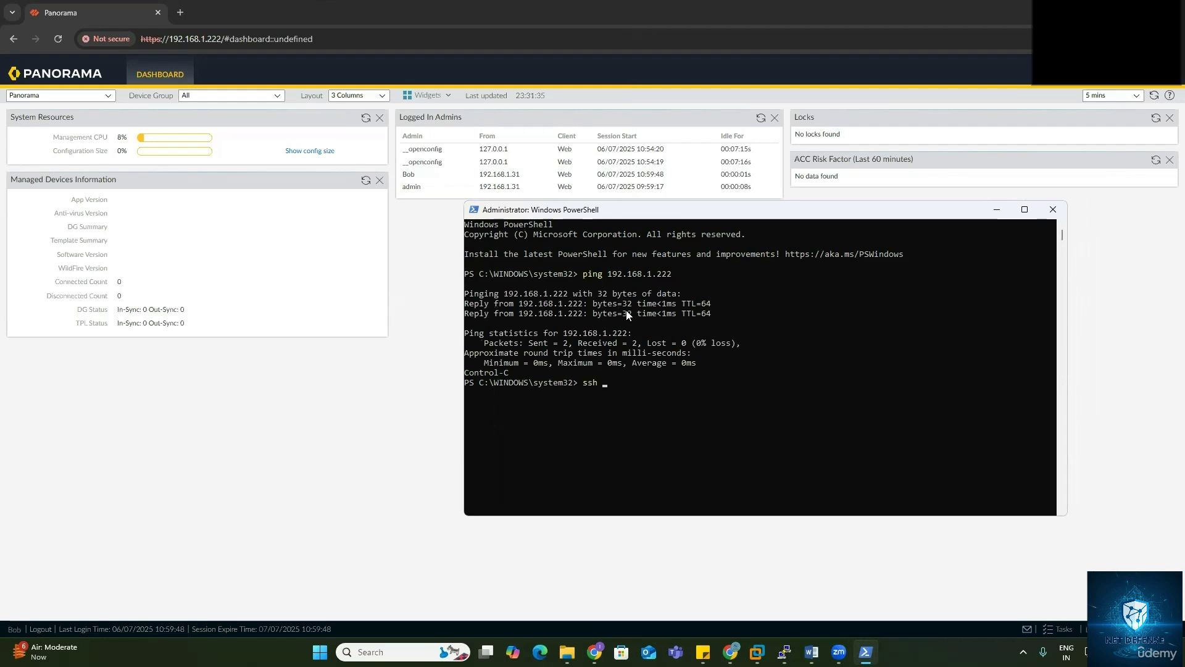
{"action": "type", "text": "Bob@192.168.1.222"}
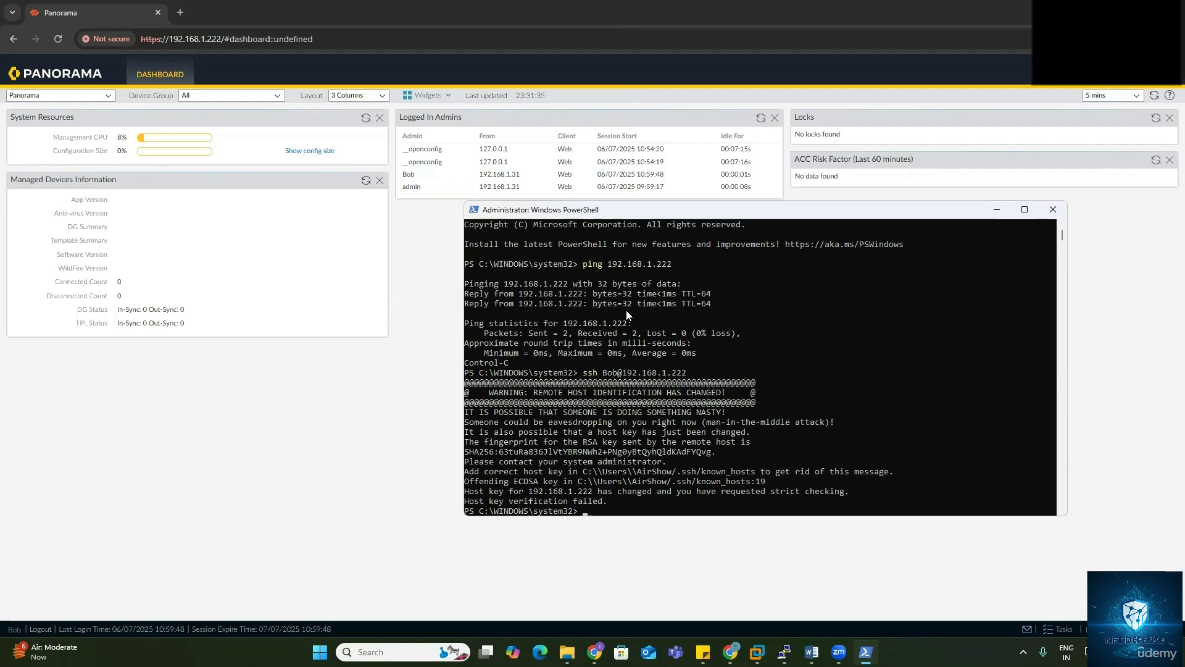
{"action": "left_click_drag", "start_coordinate": [464, 373], "coordinate": [608, 501]}
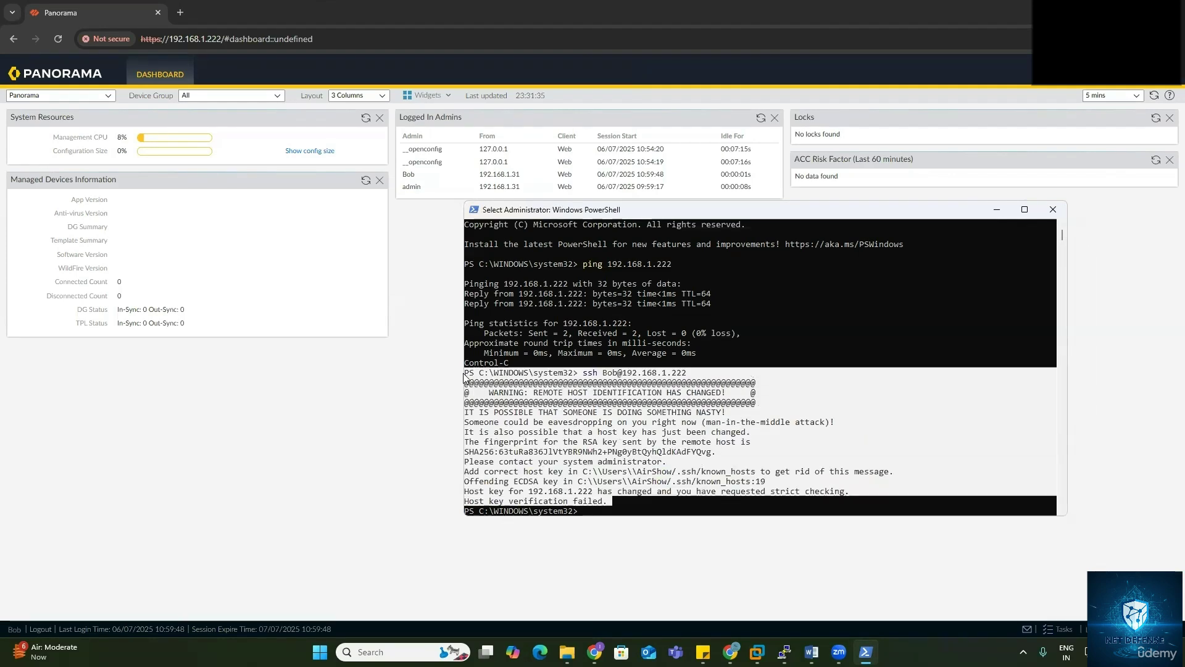
{"action": "key", "text": "ctrl+c"}
{"action": "key", "text": "alt+Tab"}
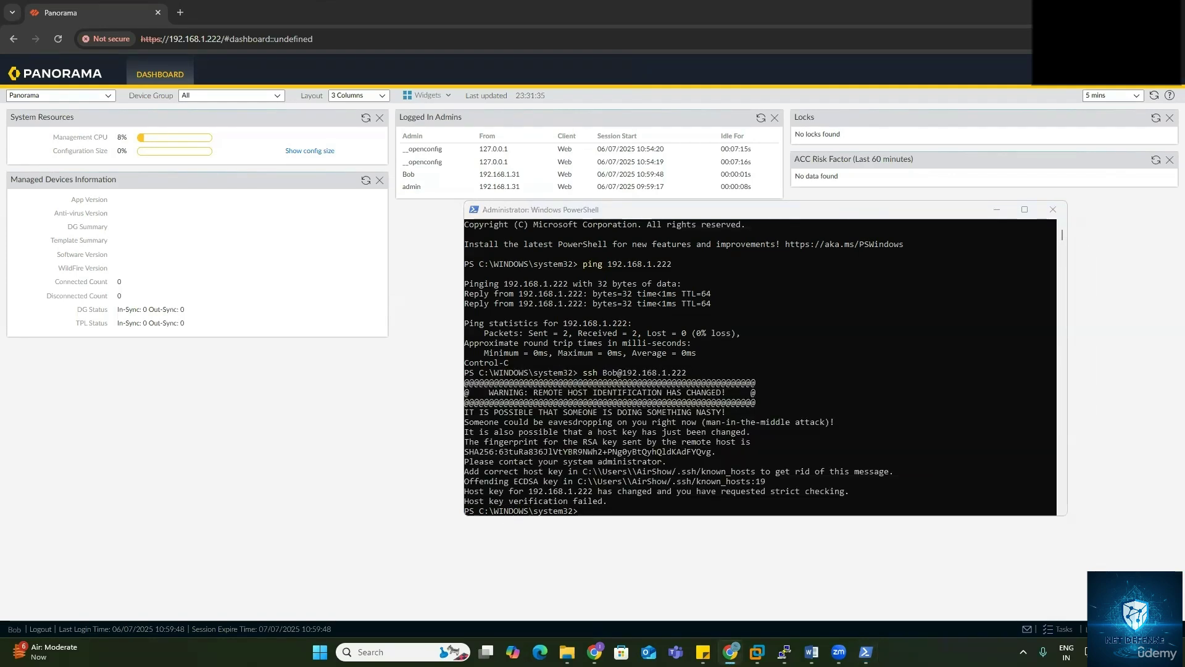
Step: Clear the stale host key for 192.168.1.222, accept the new key and log back in over SSH
{"action": "left_click", "coordinate": [543, 474]}
{"action": "key", "text": "ctrl+v"}
{"action": "key", "text": "Return"}
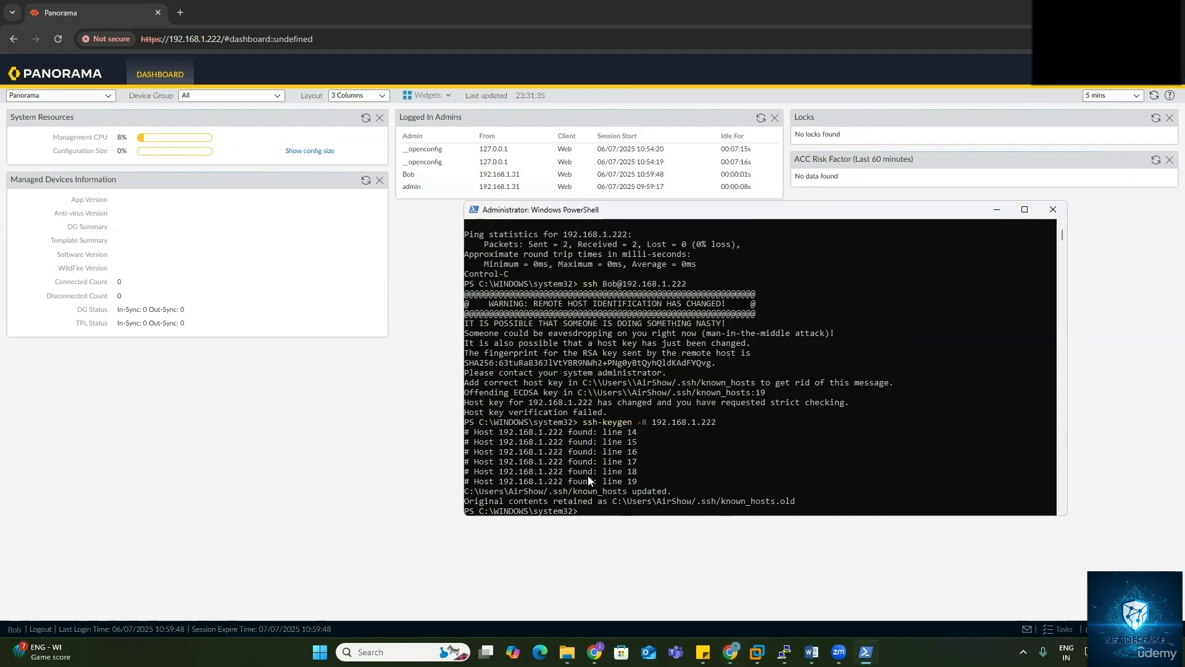
{"action": "key", "text": "Up"}
{"action": "key", "text": "Up"}
{"action": "key", "text": "Return"}
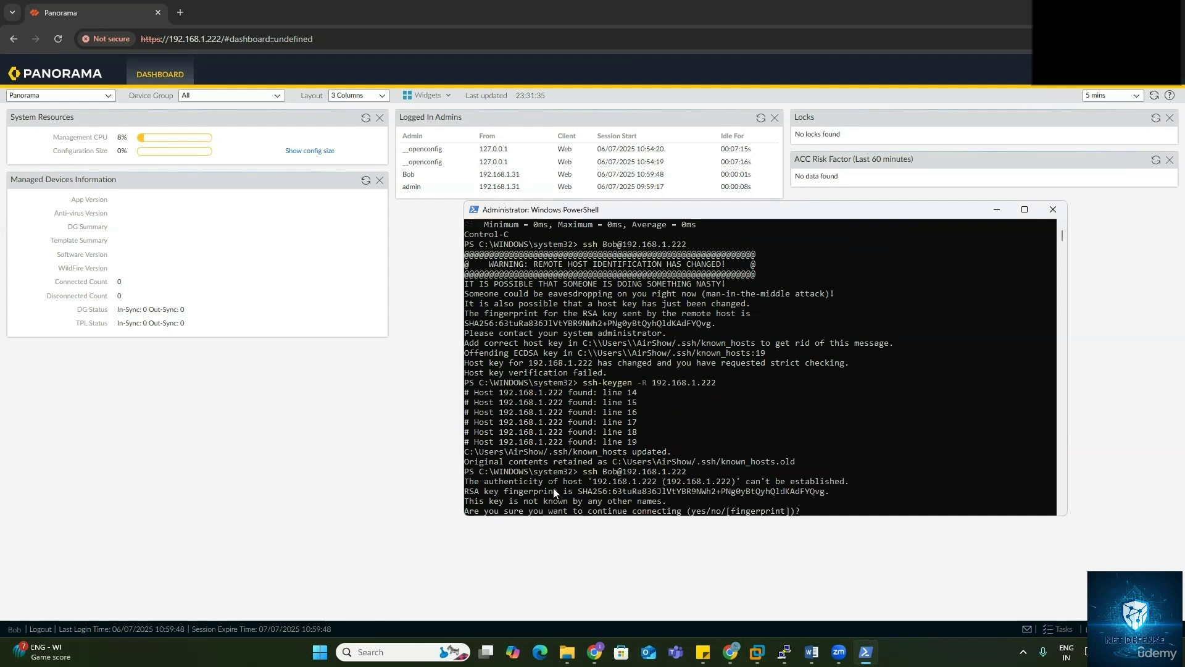
{"action": "type", "text": "yes"}
{"action": "key", "text": "Return"}
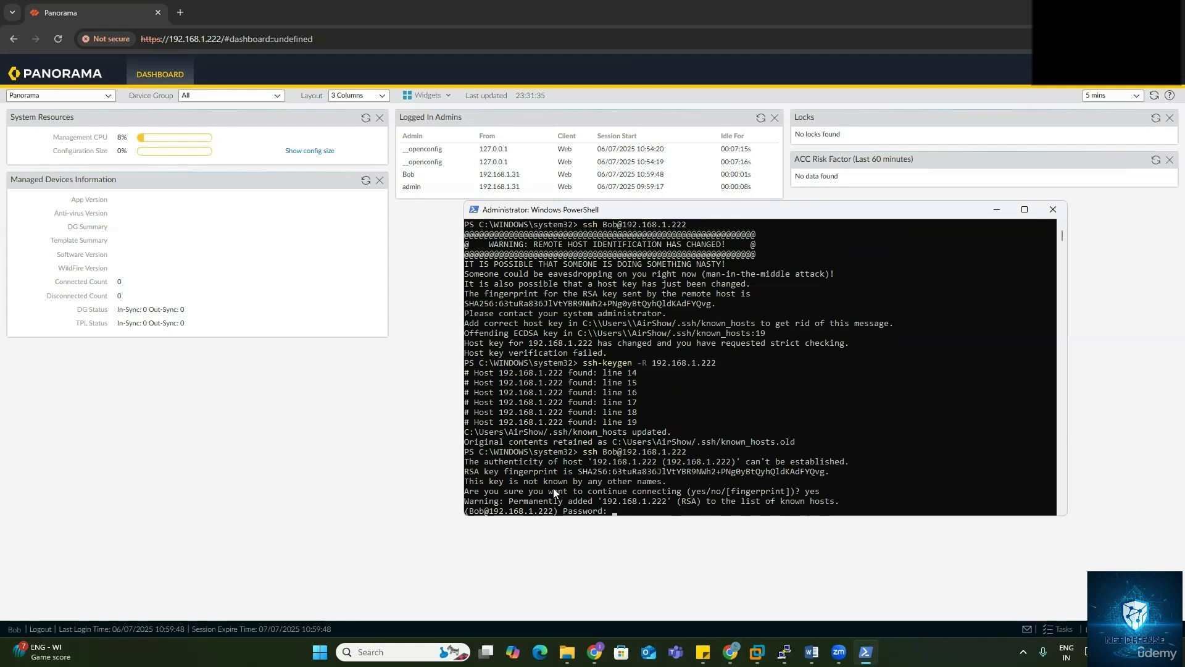
{"action": "key", "text": "Return"}
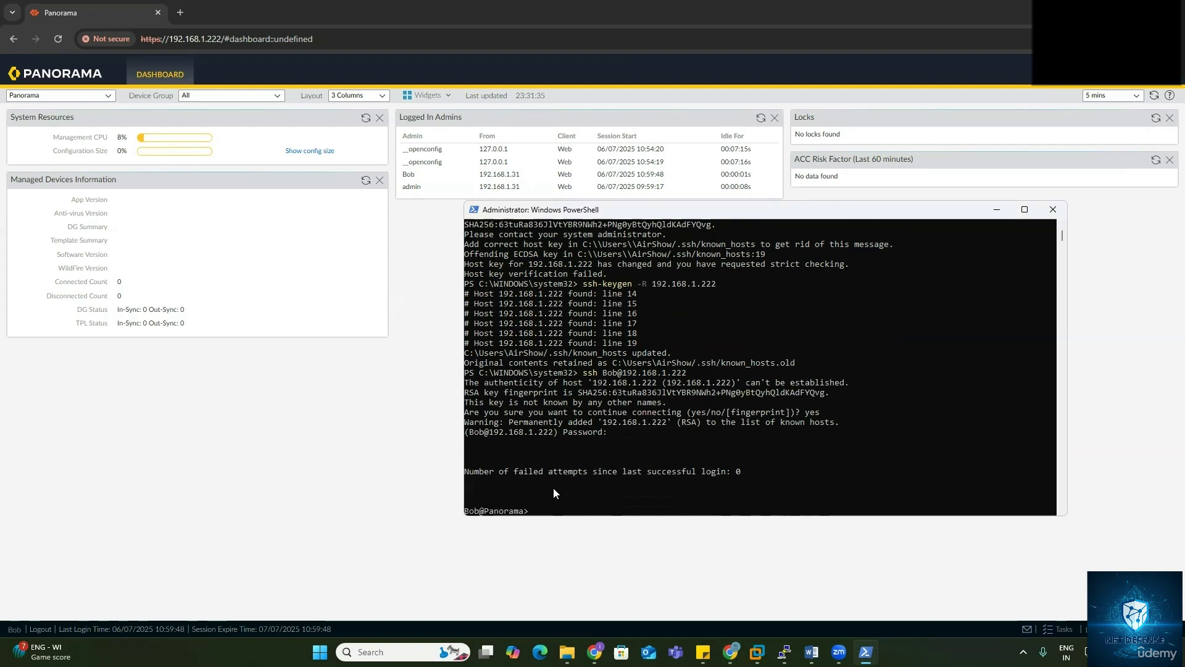
Step: Display the management interface details with show interface management
{"action": "key", "text": "Return"}
{"action": "key", "text": "Return"}
{"action": "type", "text": "show"}
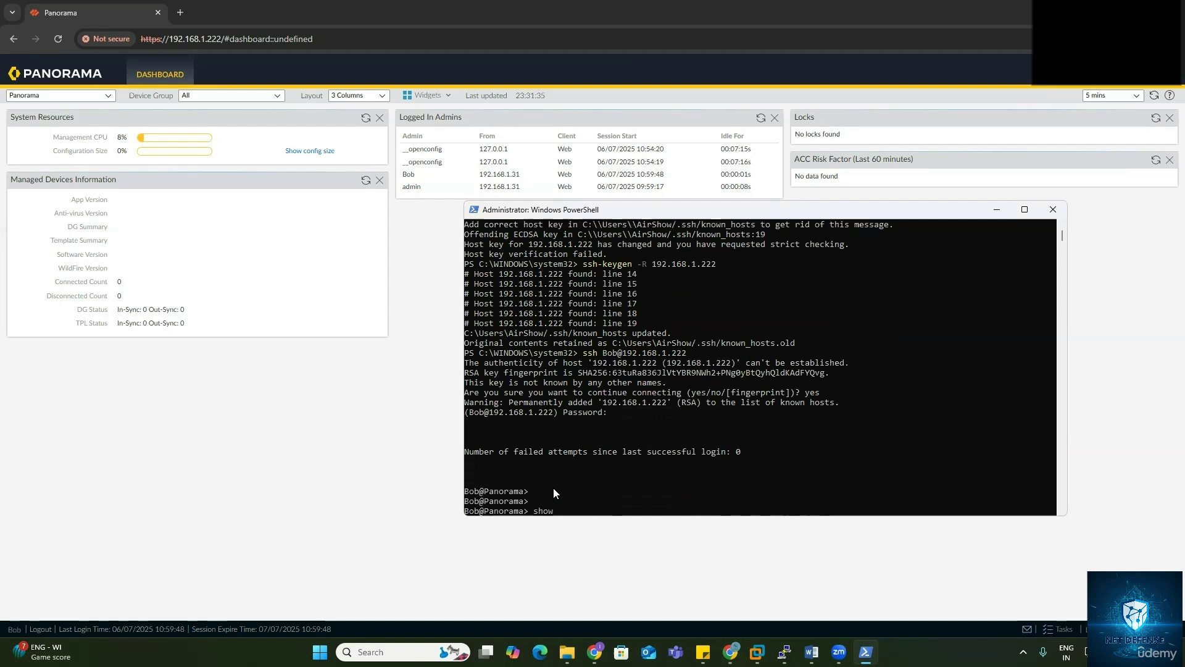
{"action": "type", "text": " interface management"}
{"action": "key", "text": "Return"}
{"action": "key", "text": "space"}
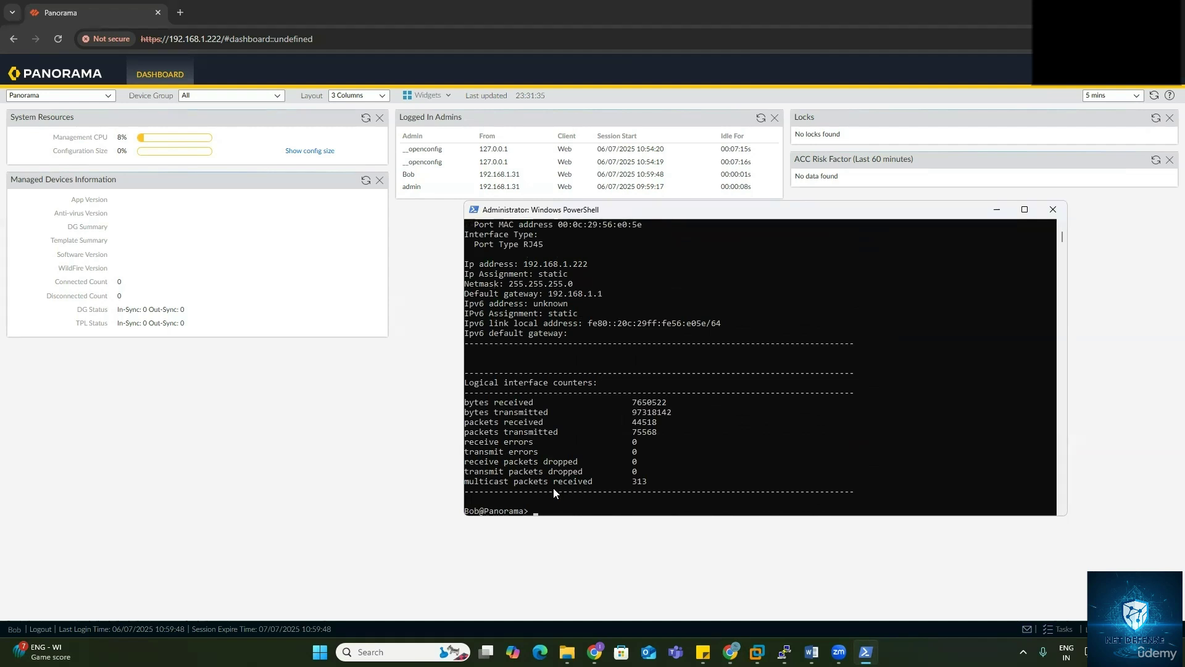
Step: End the SSH session to Panorama with exit
{"action": "left_click", "coordinate": [690, 402]}
{"action": "type", "text": "ex"}
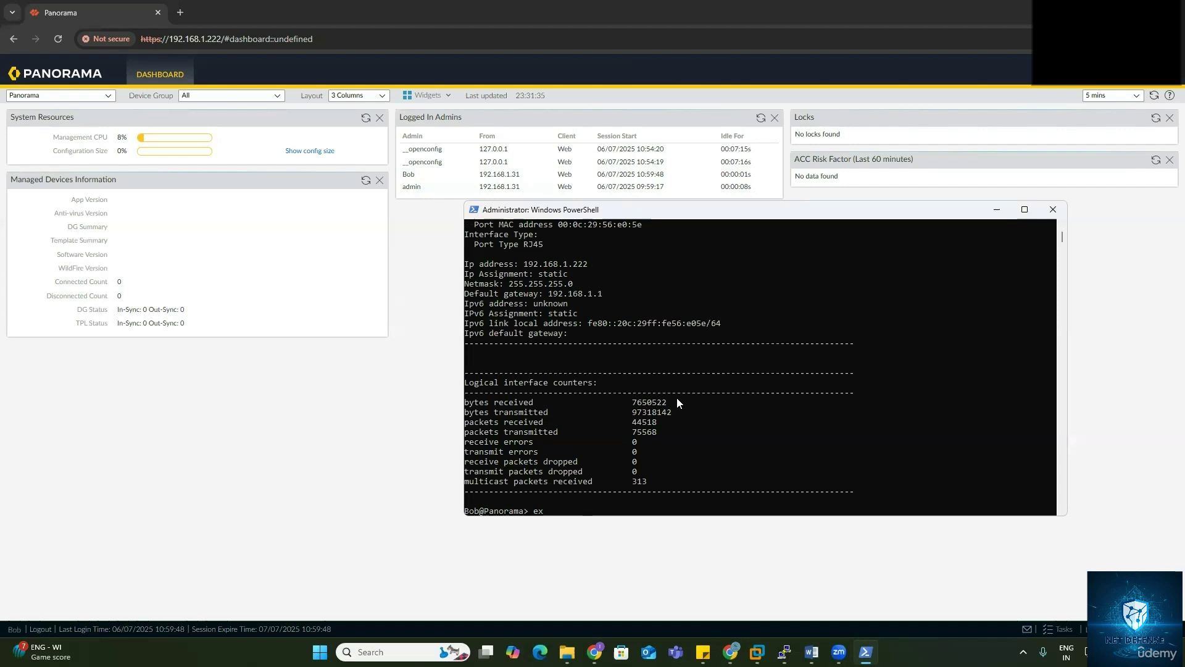
{"action": "type", "text": "it"}
{"action": "key", "text": "Return"}
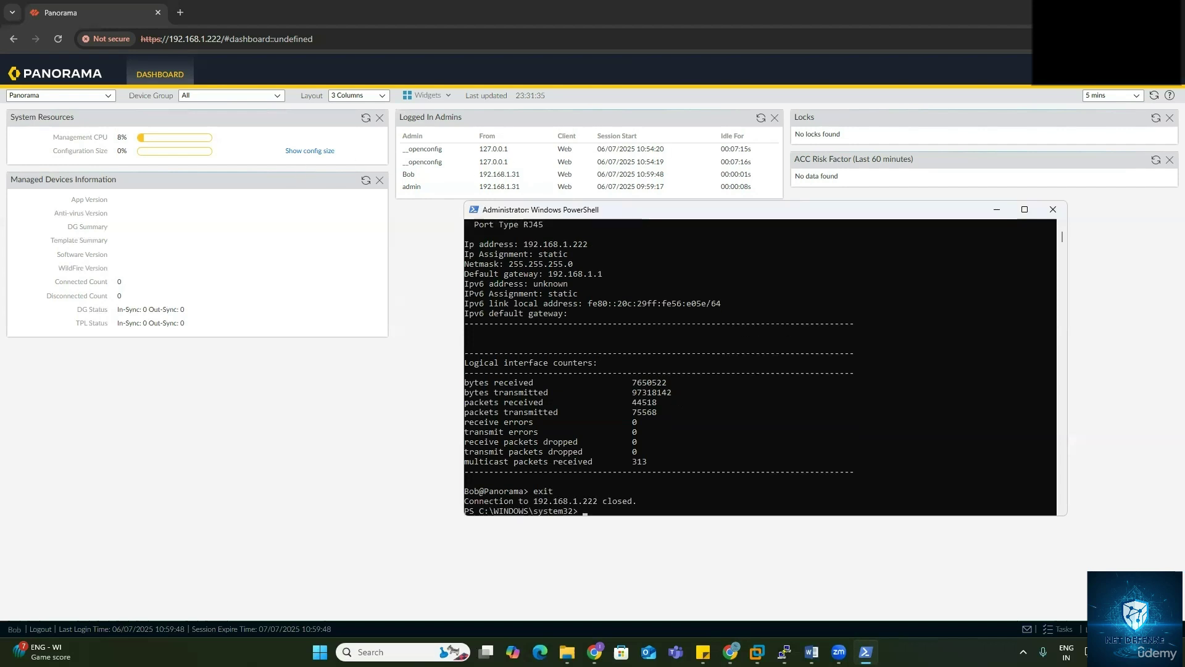
Step: Log out of Panorama and log back in with the second administrator's username and password
{"action": "left_click", "coordinate": [43, 631]}
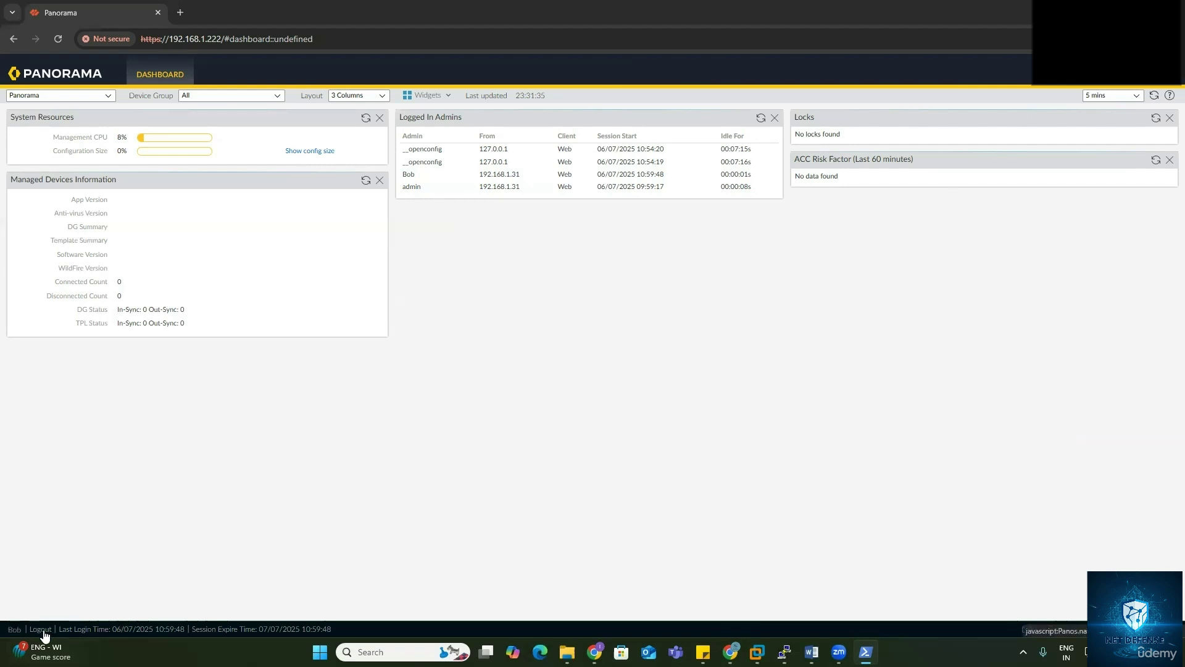
{"action": "left_click", "coordinate": [43, 632]}
{"action": "left_click", "coordinate": [612, 256]}
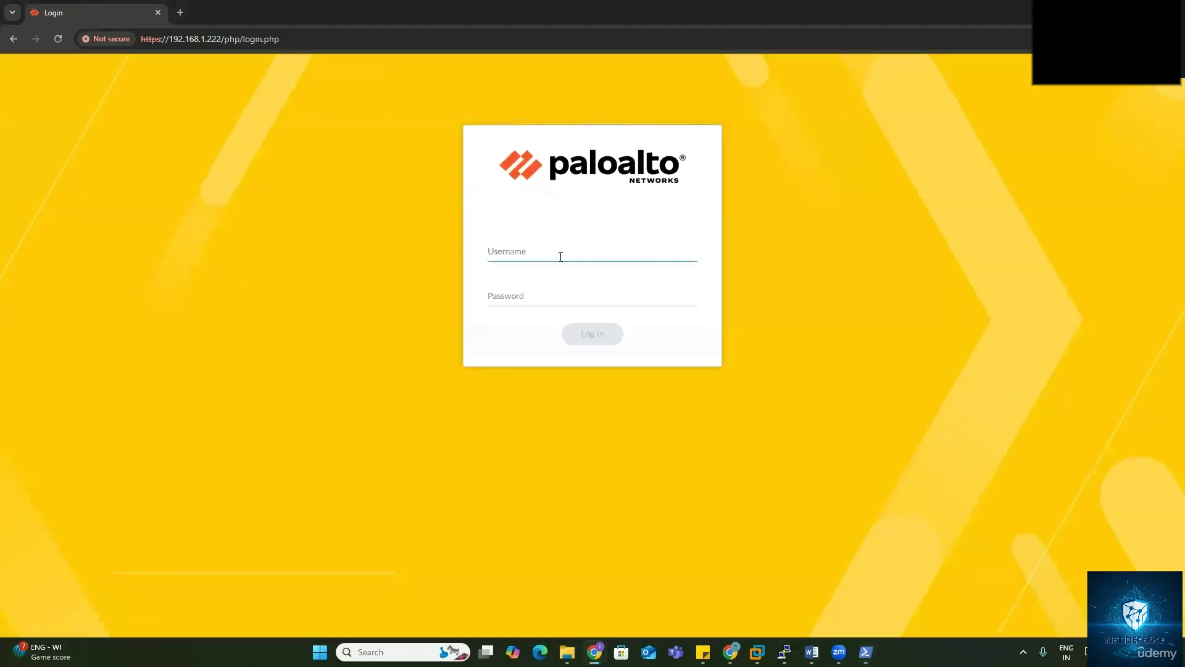
{"action": "type", "text": "Richard"}
{"action": "key", "text": "Tab"}
{"action": "type", "text": "******"}
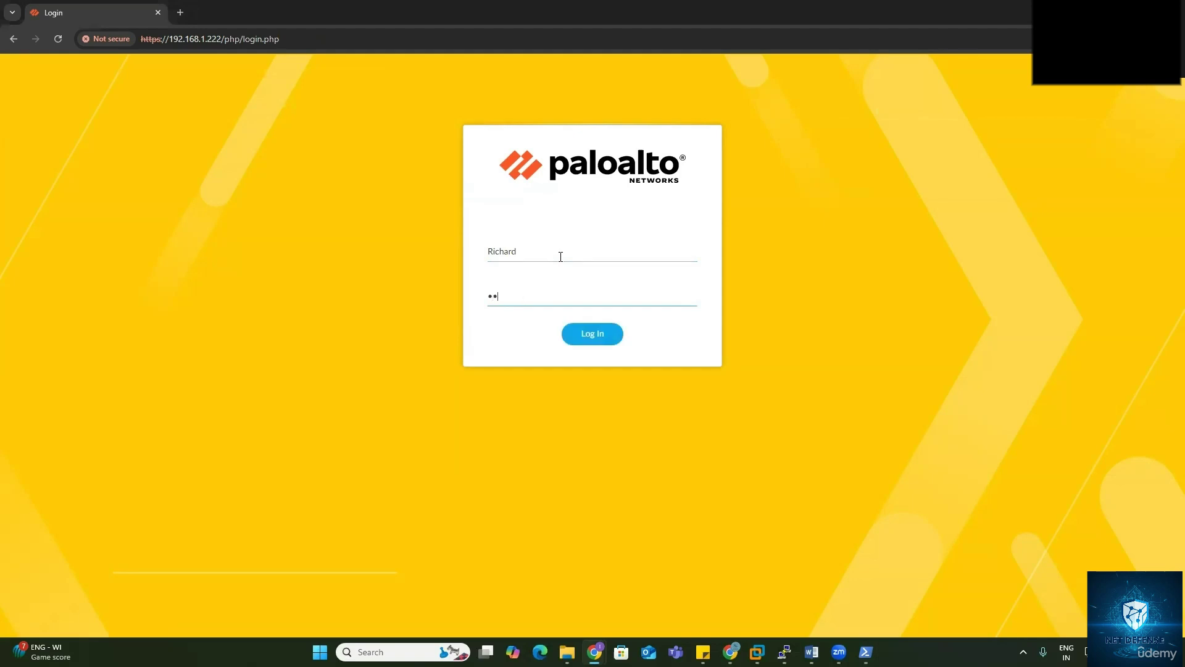
{"action": "type", "text": "*****"}
{"action": "key", "text": "Return"}
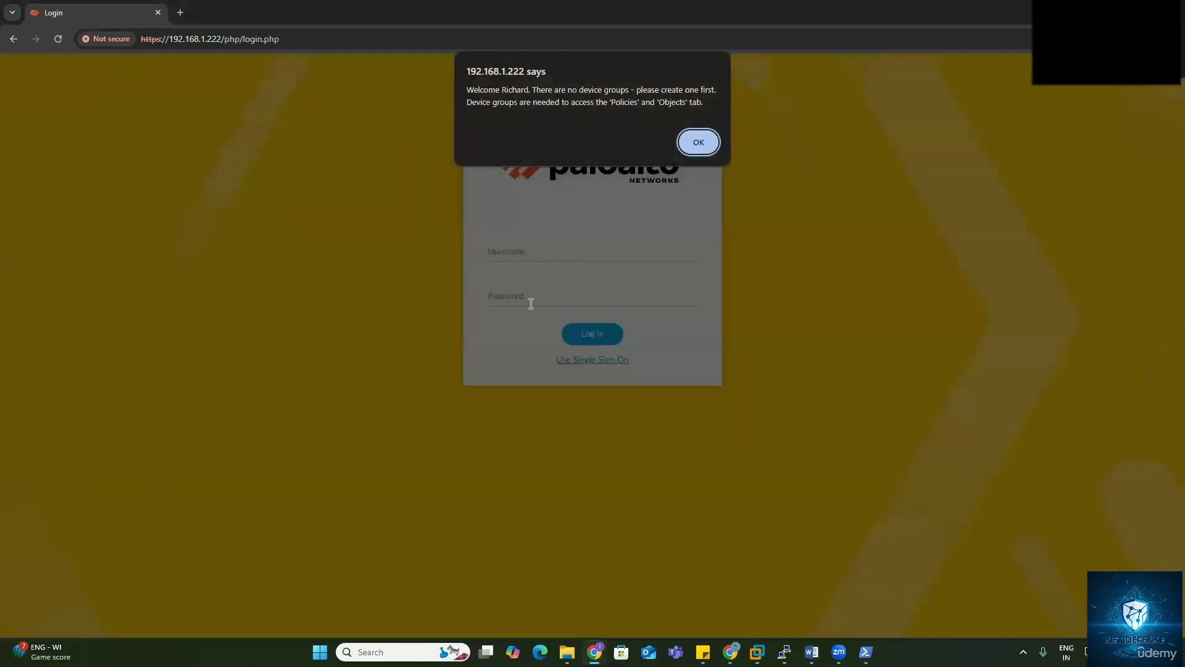
Step: Dismiss the no-device-groups alert and close the Panorama 11.1 welcome notes
{"action": "left_click", "coordinate": [699, 134]}
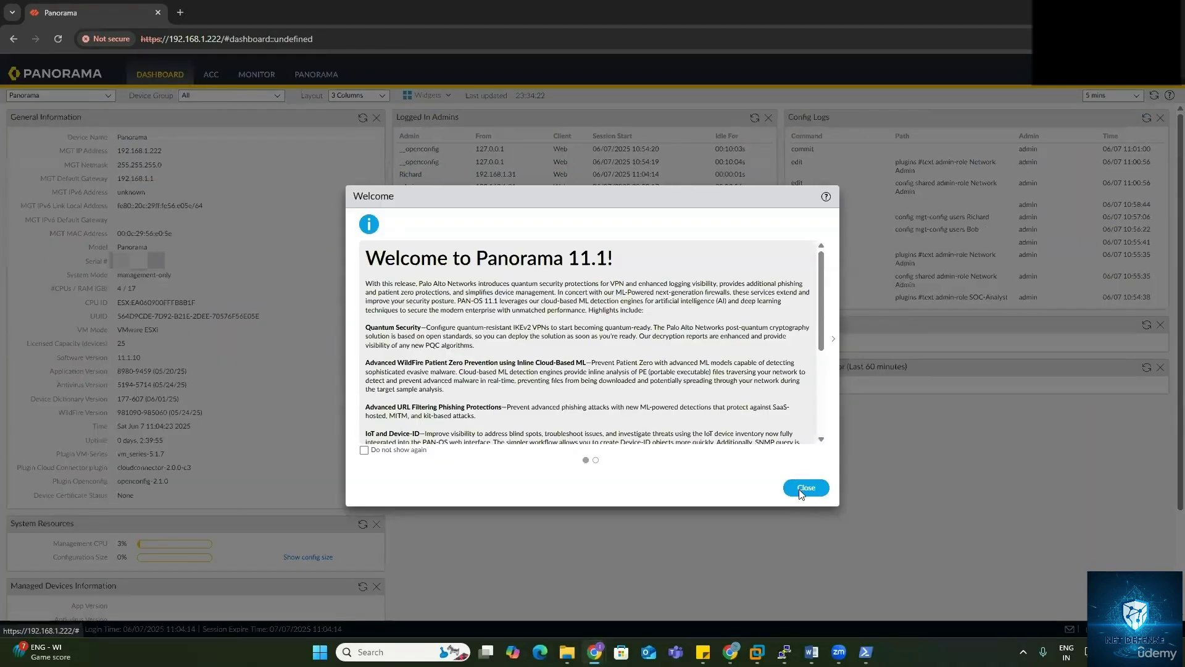
{"action": "left_click", "coordinate": [803, 488]}
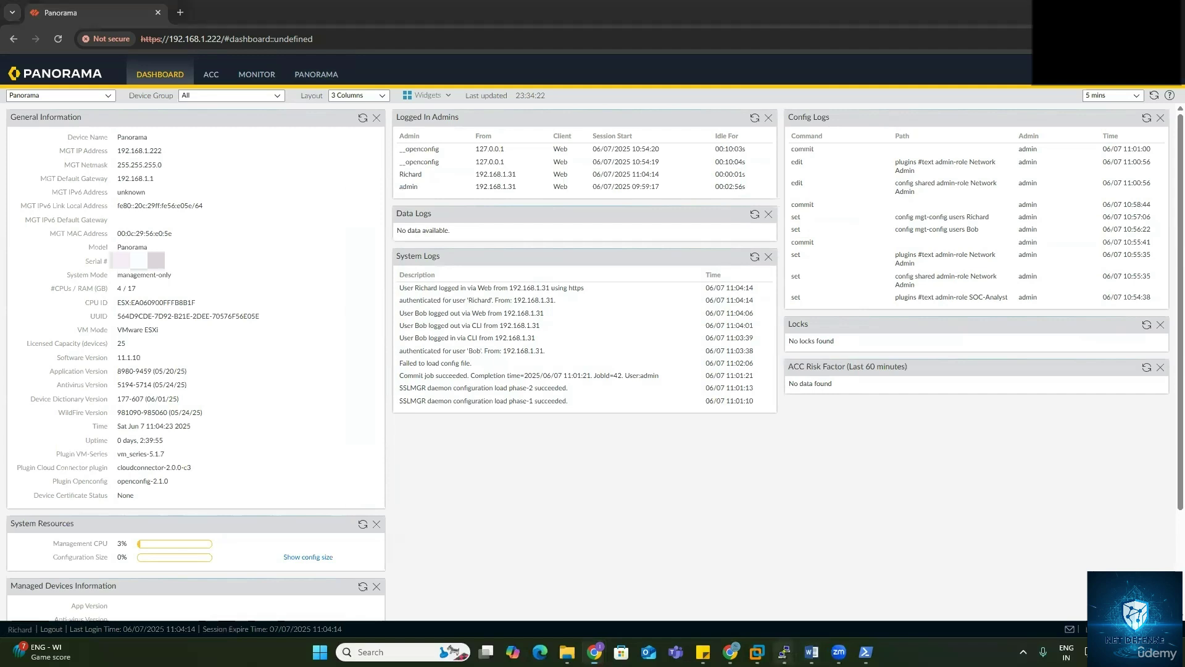
{"action": "mouse_move", "coordinate": [784, 651]}
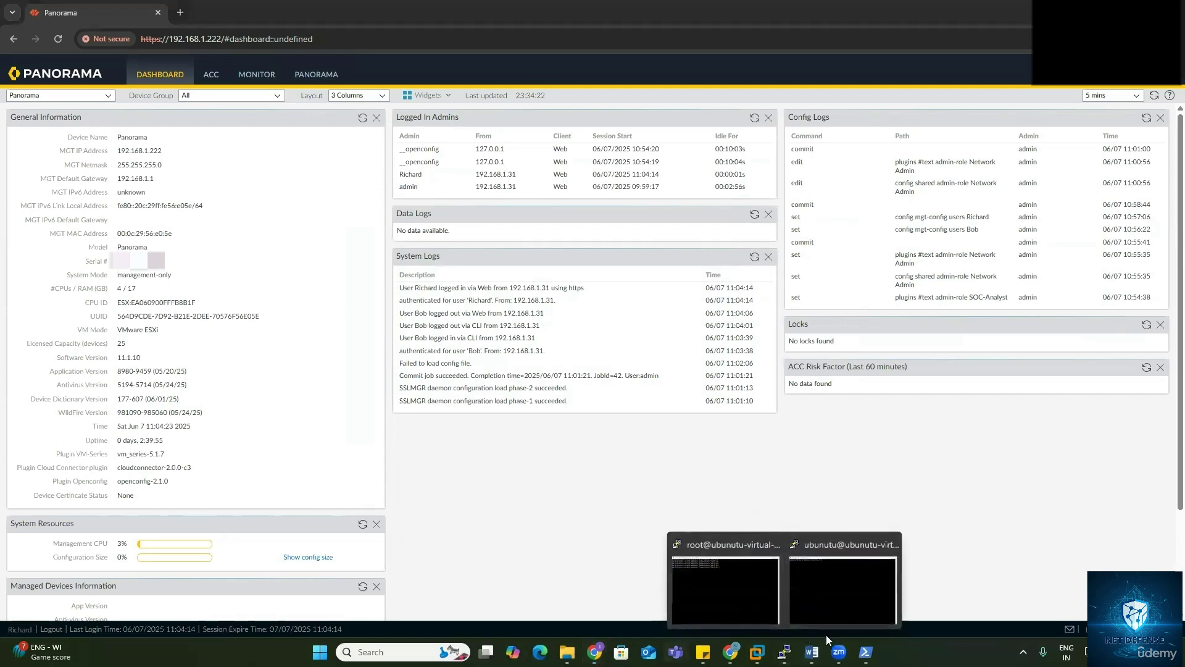
Step: Reconnect over SSH to 192.168.1.222 as the second administrator account and enter its password
{"action": "left_click", "coordinate": [865, 651]}
{"action": "left_click", "coordinate": [636, 472]}
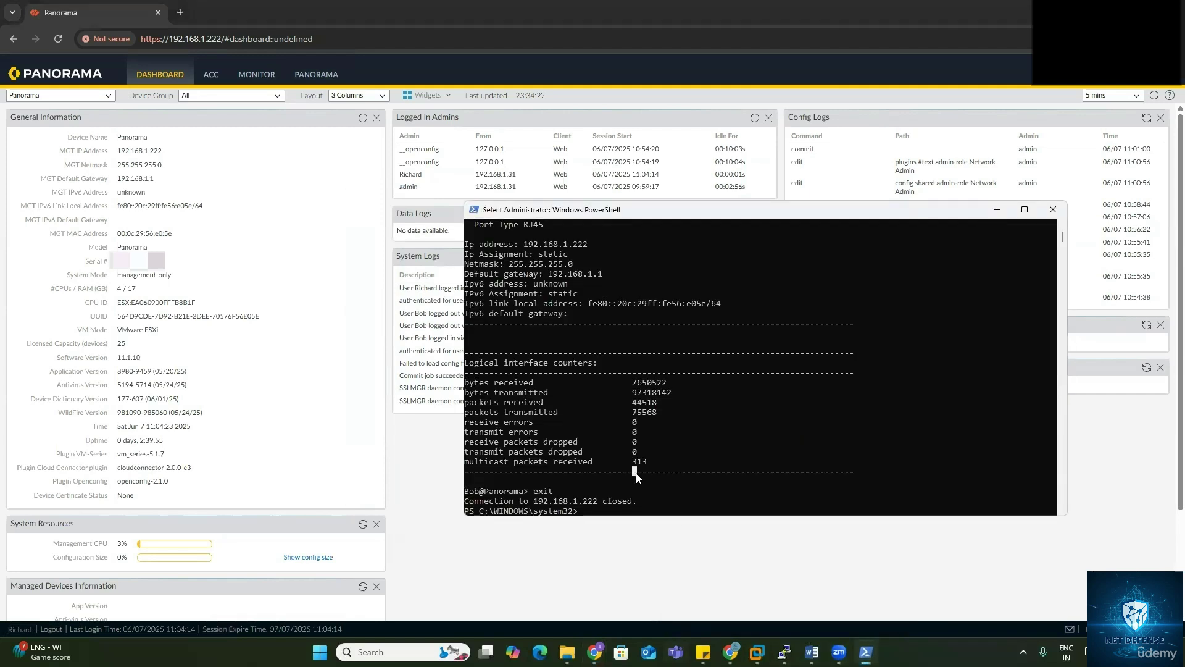
{"action": "key", "text": "Up"}
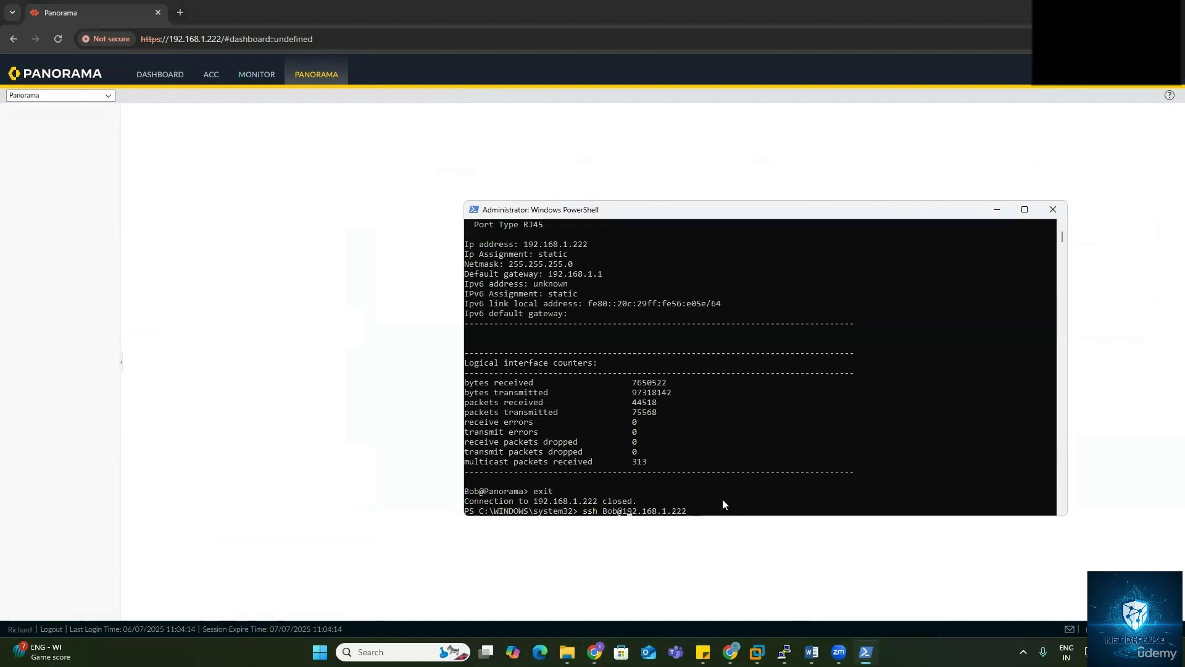
{"action": "key", "text": "BackSpace"}
{"action": "key", "text": "BackSpace"}
{"action": "key", "text": "BackSpace"}
{"action": "type", "text": "Richard"}
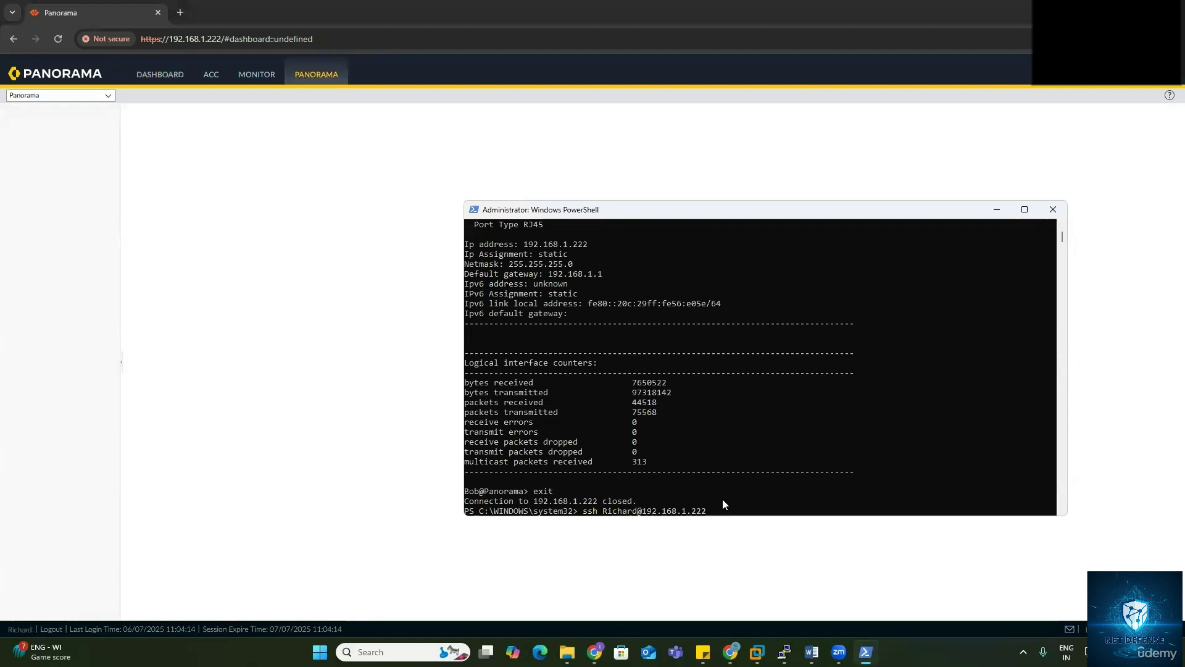
{"action": "key", "text": "Return"}
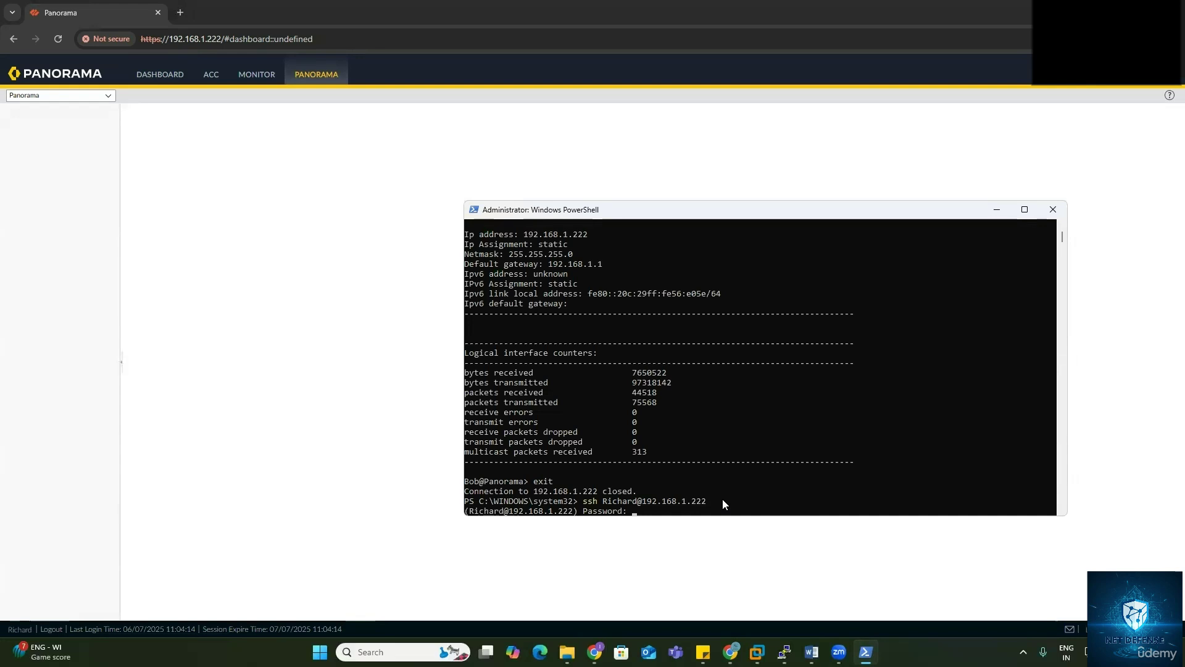
{"action": "key", "text": "Return"}
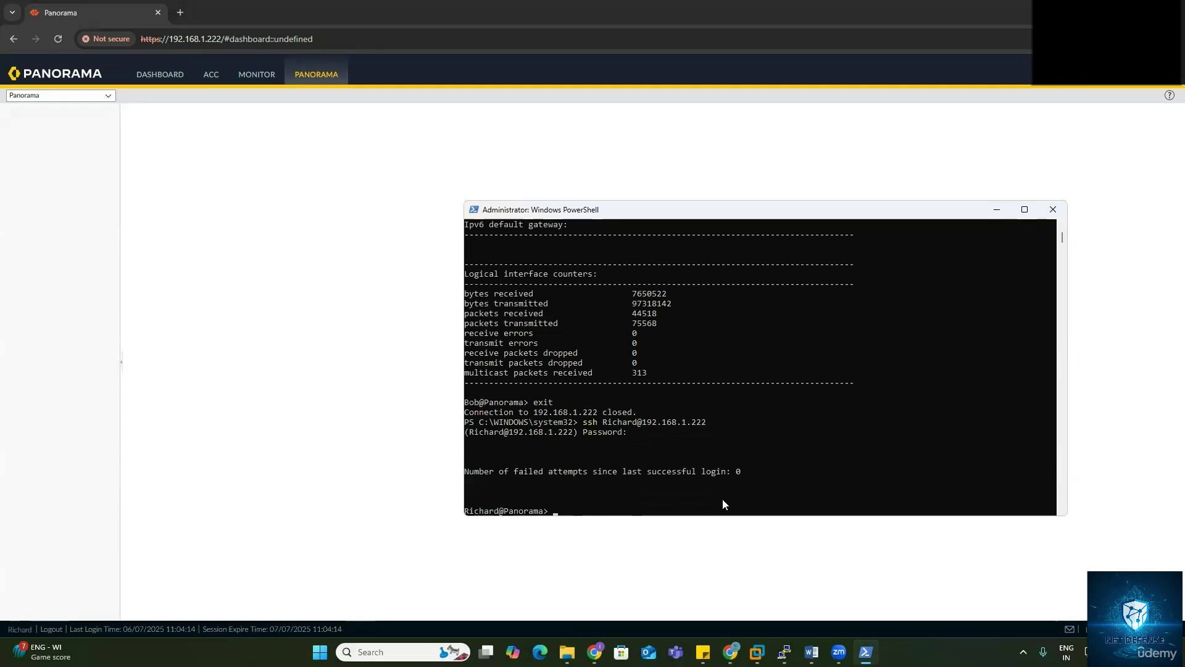
Step: Enter configuration mode on the Panorama CLI with configure
{"action": "type", "text": "s"}
{"action": "key", "text": "BackSpace"}
{"action": "type", "text": "configure"}
{"action": "key", "text": "Return"}
{"action": "key", "text": "Return"}
{"action": "key", "text": "Return"}
{"action": "key", "text": "Return"}
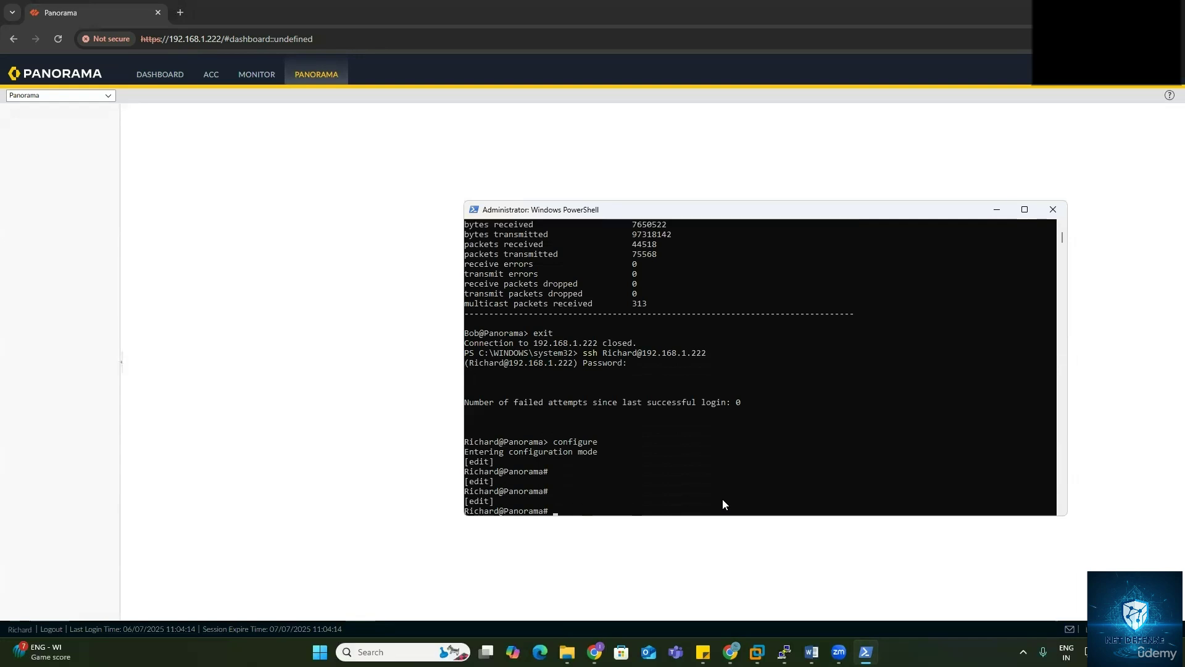
Step: Set the hostname to Panoram via set deviceconfig system hostname and commit the change
{"action": "type", "text": "setde"}
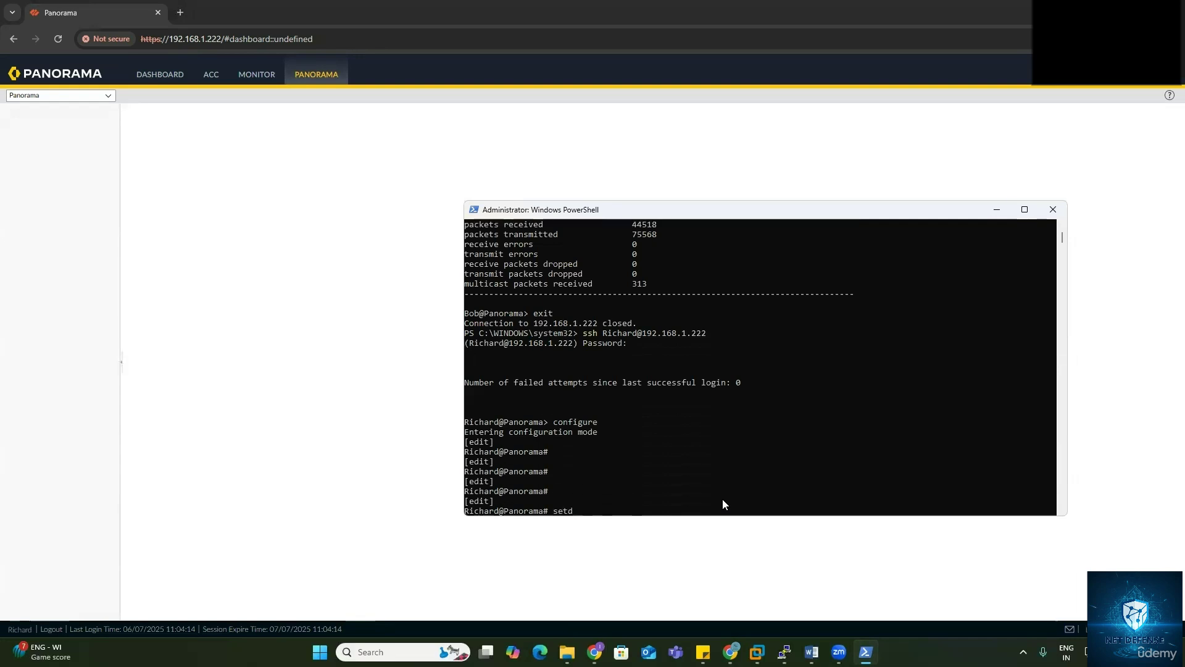
{"action": "type", "text": "evi"}
{"action": "key", "text": "BackSpace"}
{"action": "key", "text": "BackSpace"}
{"action": "key", "text": "BackSpace"}
{"action": "key", "text": "BackSpace"}
{"action": "type", "text": "devicec"}
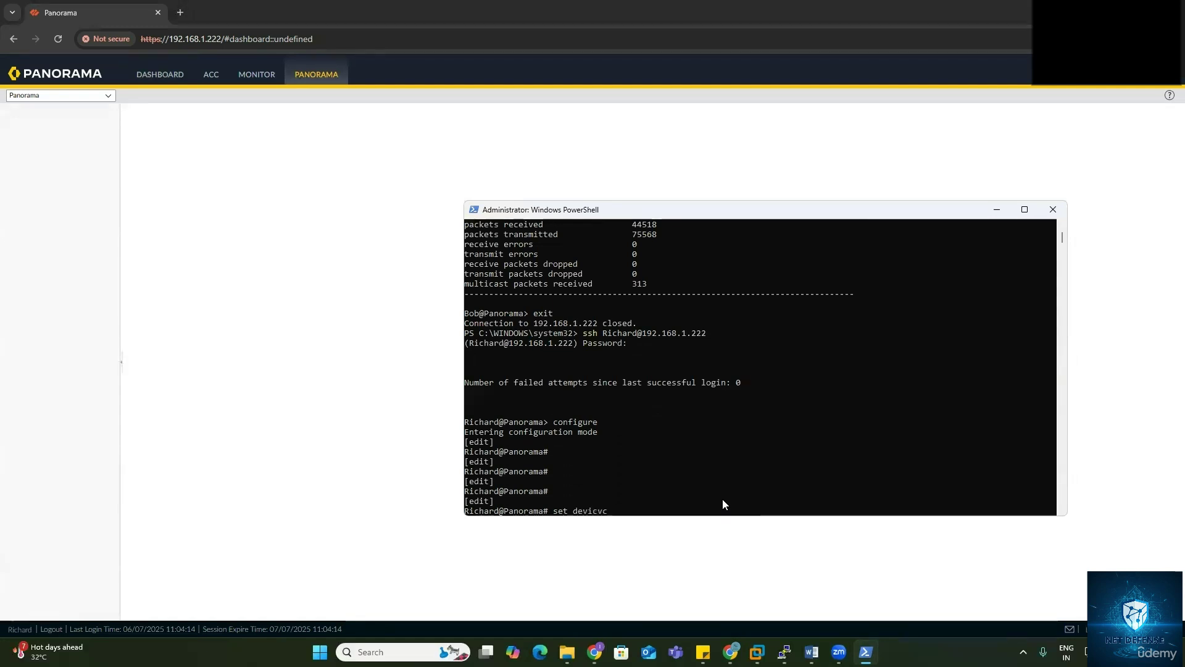
{"action": "key", "text": "Tab"}
{"action": "type", "text": "syss"}
{"action": "key", "text": "BackSpace"}
{"action": "type", "text": "tem "}
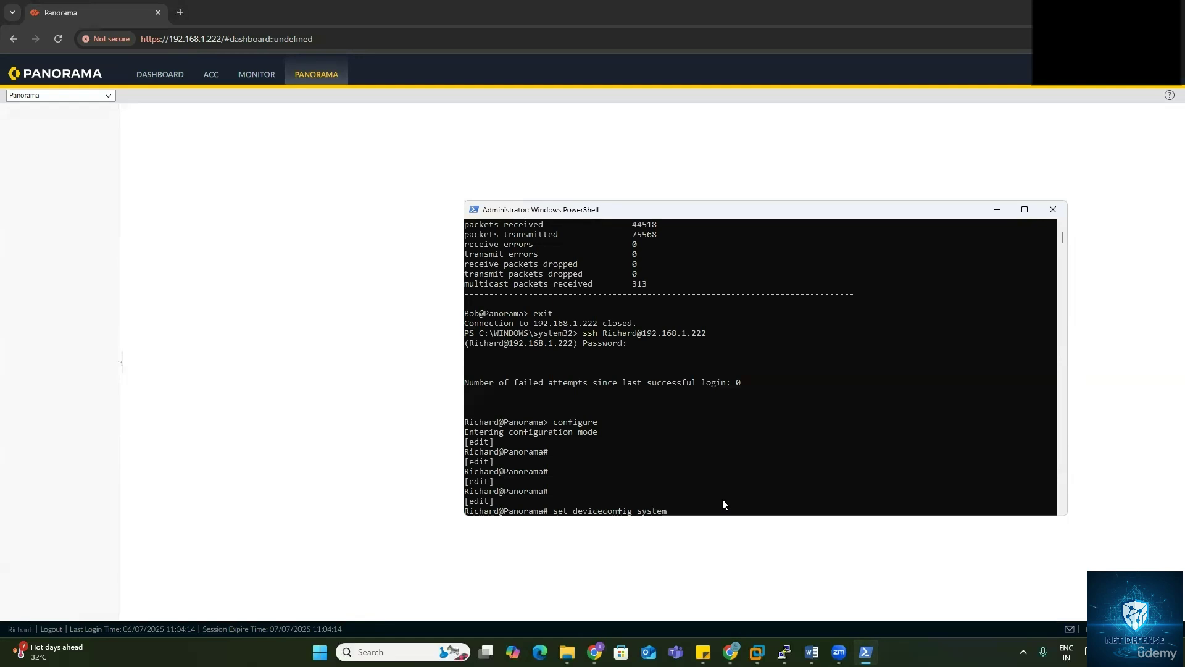
{"action": "type", "text": "hostname"}
{"action": "type", "text": "Panoram"}
{"action": "key", "text": "Return"}
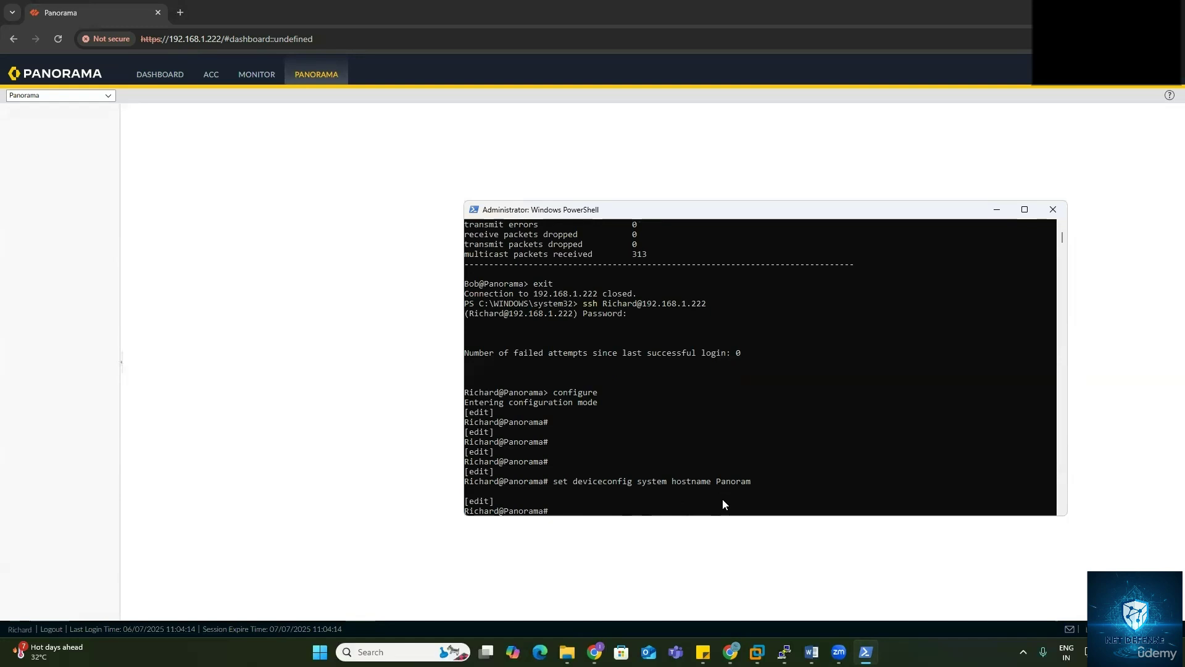
{"action": "type", "text": "commit"}
{"action": "key", "text": "Return"}
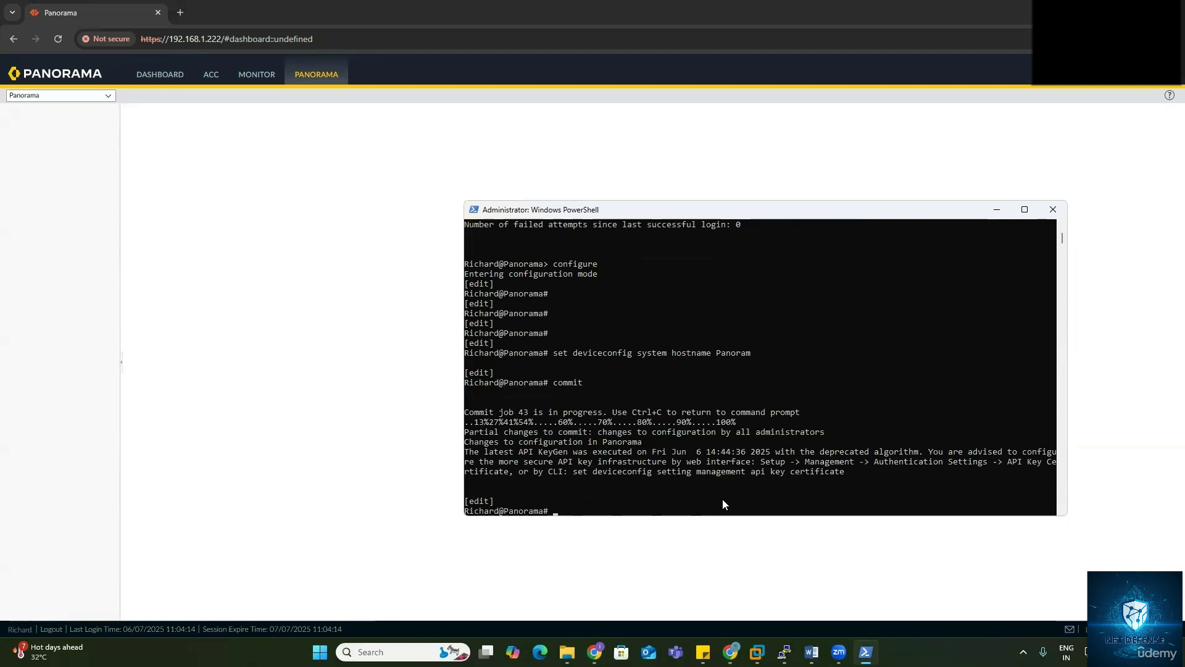
Step: Leave configuration mode and refresh the prompt to check the shortened Panoram hostname
{"action": "key", "text": "Up"}
{"action": "key", "text": "Down"}
{"action": "key", "text": "Return"}
{"action": "key", "text": "Return"}
{"action": "key", "text": "Return"}
{"action": "key", "text": "Return"}
{"action": "type", "text": "hos"}
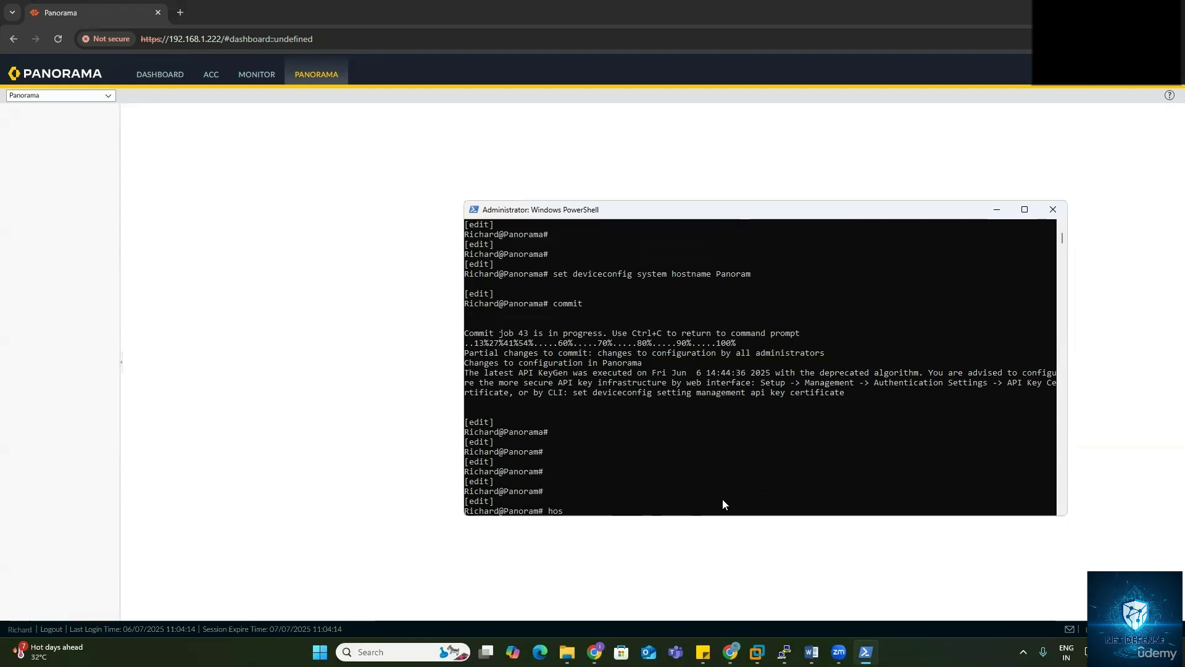
{"action": "key", "text": "BackSpace"}
{"action": "key", "text": "BackSpace"}
{"action": "key", "text": "BackSpace"}
{"action": "type", "text": "exit"}
{"action": "key", "text": "Return"}
{"action": "key", "text": "Return"}
{"action": "key", "text": "Return"}
{"action": "key", "text": "Return"}
{"action": "type", "text": "s"}
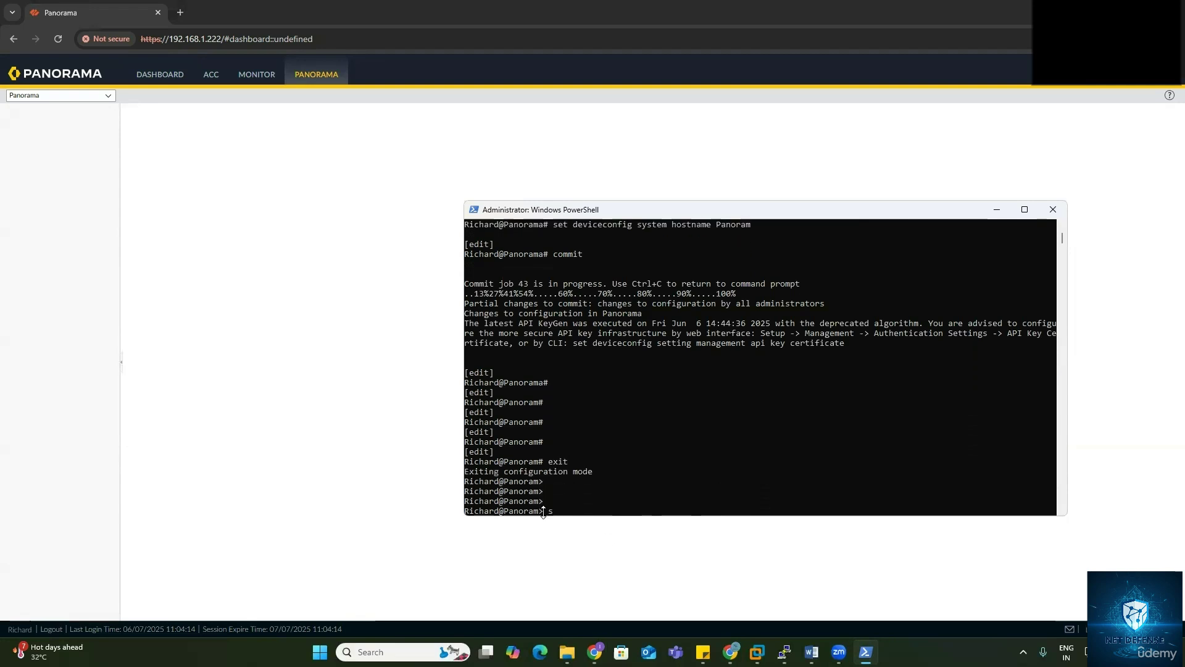
{"action": "left_click_drag", "start_coordinate": [547, 511], "coordinate": [500, 511]}
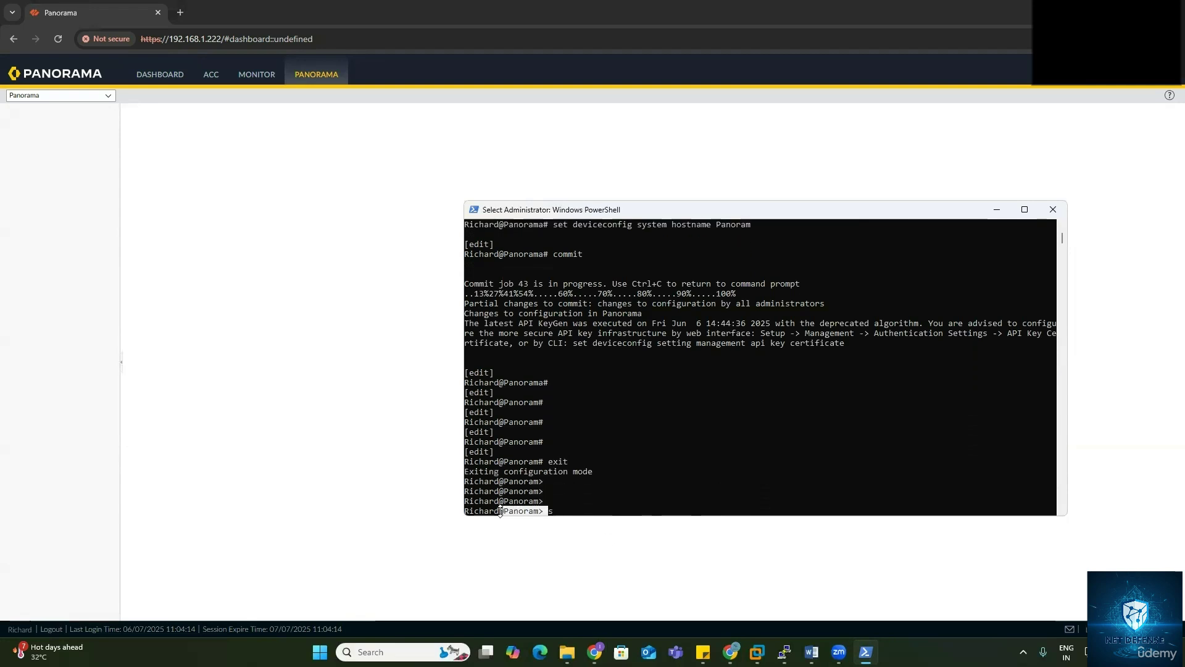
{"action": "left_click", "coordinate": [576, 512]}
{"action": "key", "text": "Return"}
{"action": "key", "text": "Return"}
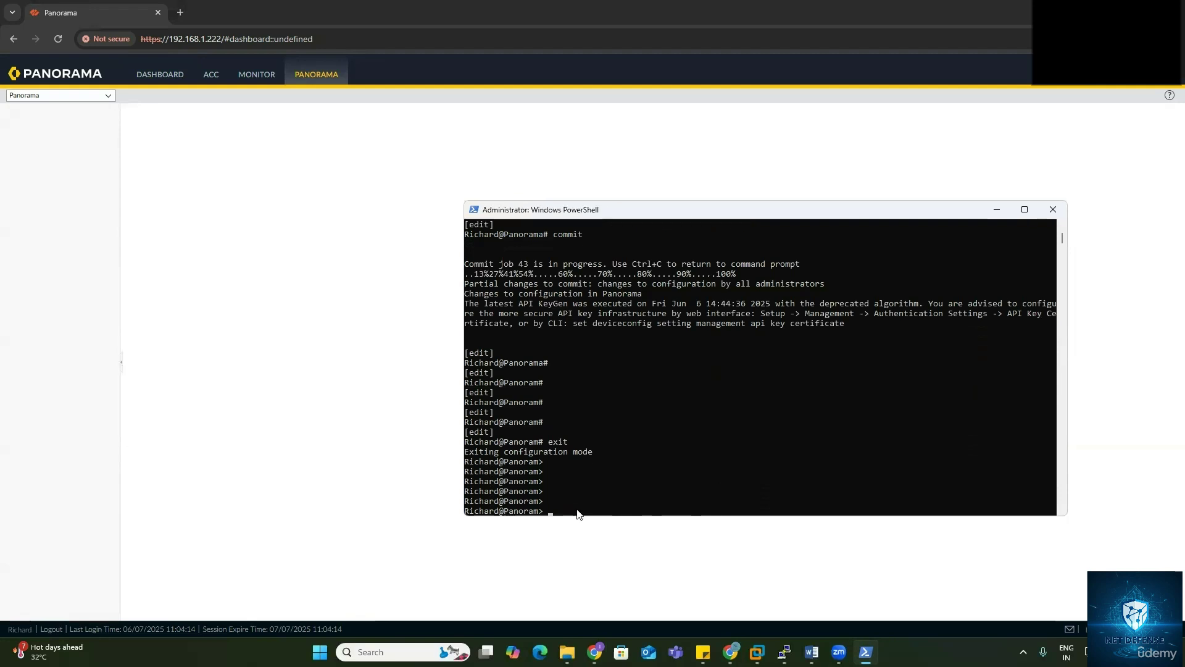
Step: Re-enter configuration mode, set the hostname to Panorama and commit it
{"action": "type", "text": "configure"}
{"action": "key", "text": "Return"}
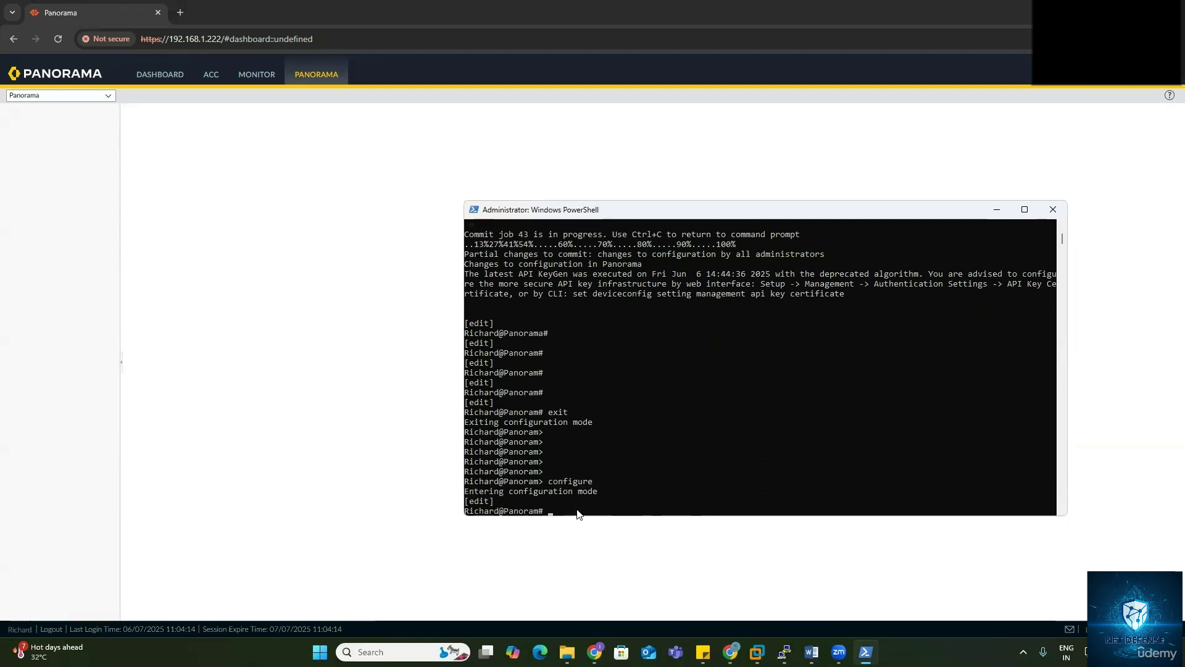
{"action": "type", "text": "set deviceconfig system hostname Panorama"}
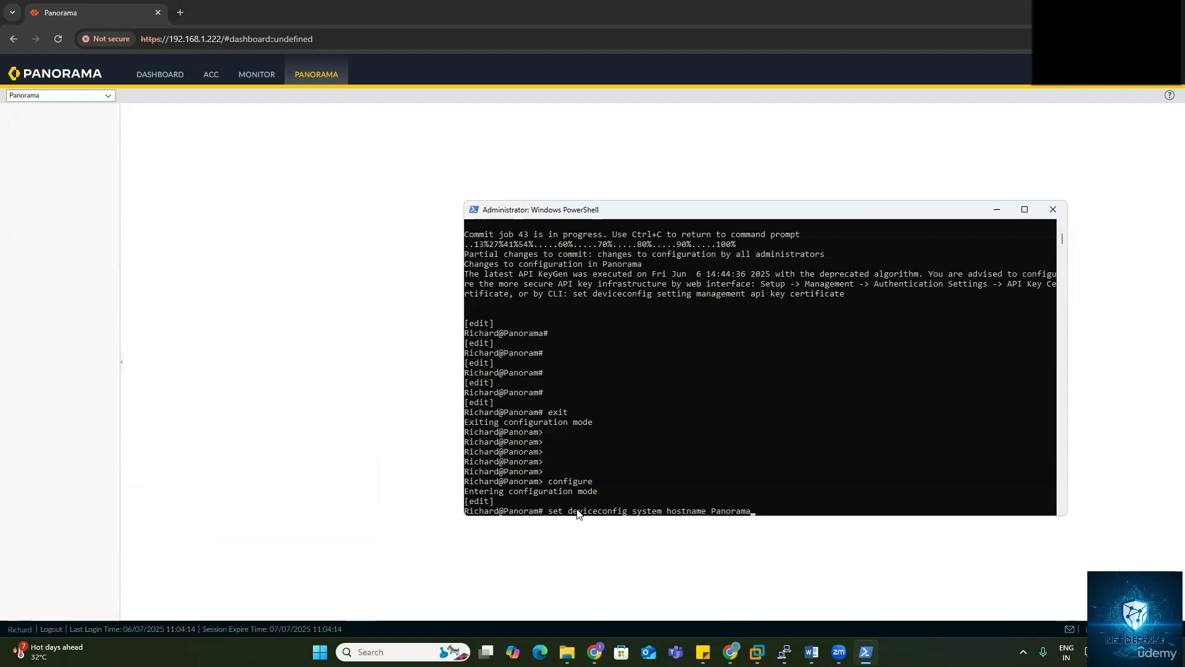
{"action": "key", "text": "Return"}
{"action": "type", "text": "commit"}
{"action": "key", "text": "Return"}
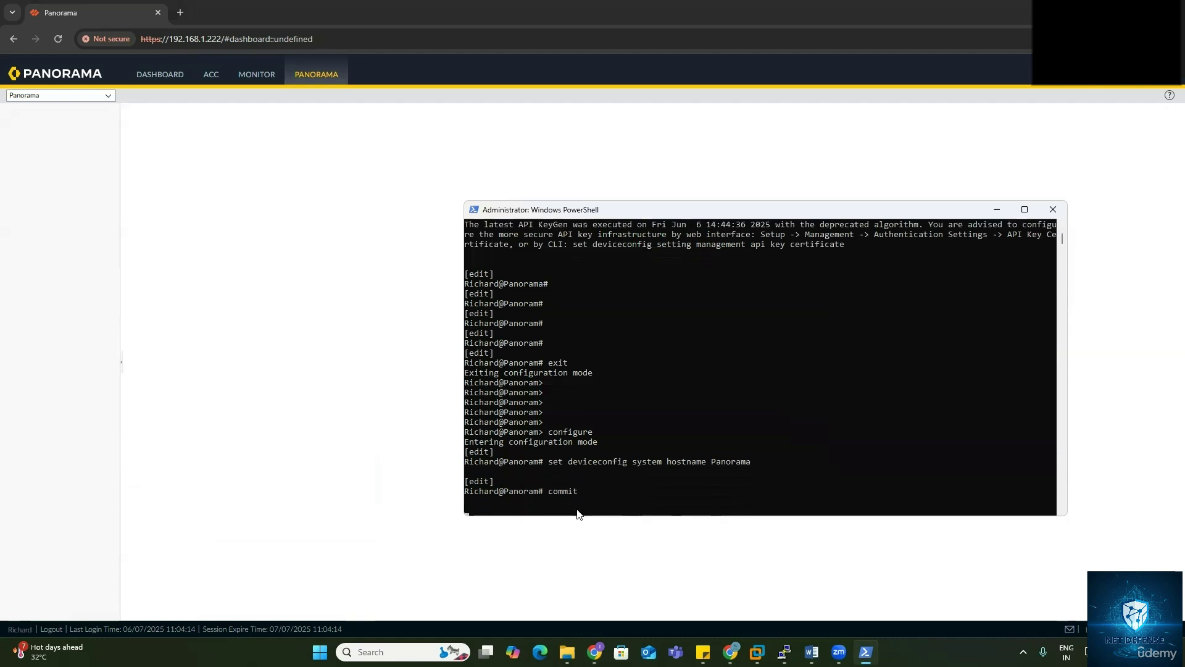